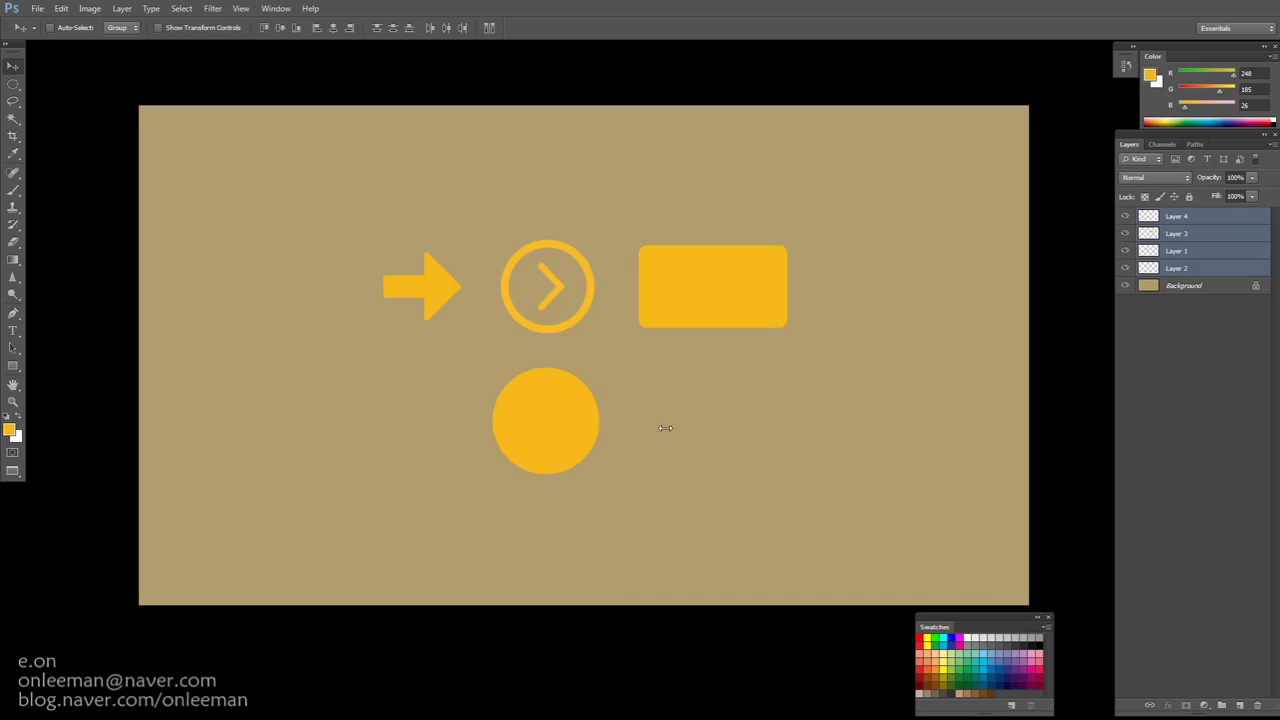
# Select the layer of the solid circle below the ring icon and check it by hiding and showing it
pyautogui.moveTo(600, 474); pyautogui.dragTo(573, 447)
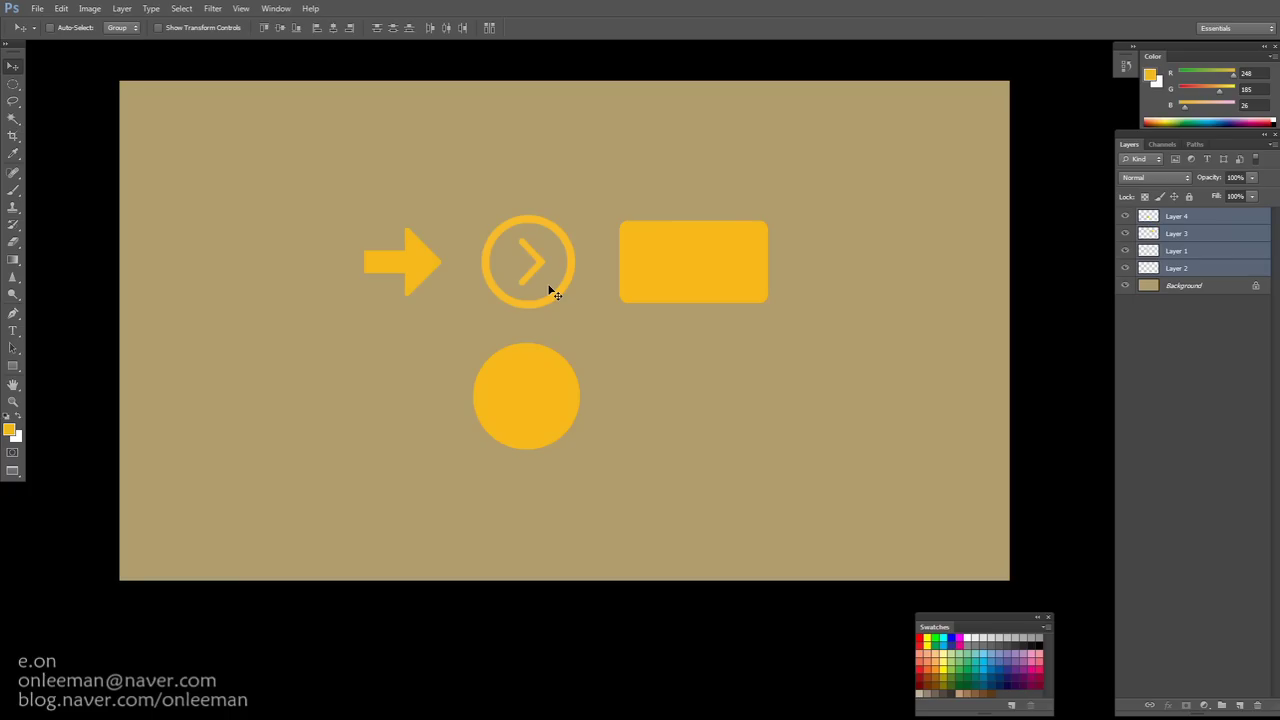
pyautogui.rightClick(518, 393)
pyautogui.click(553, 401)
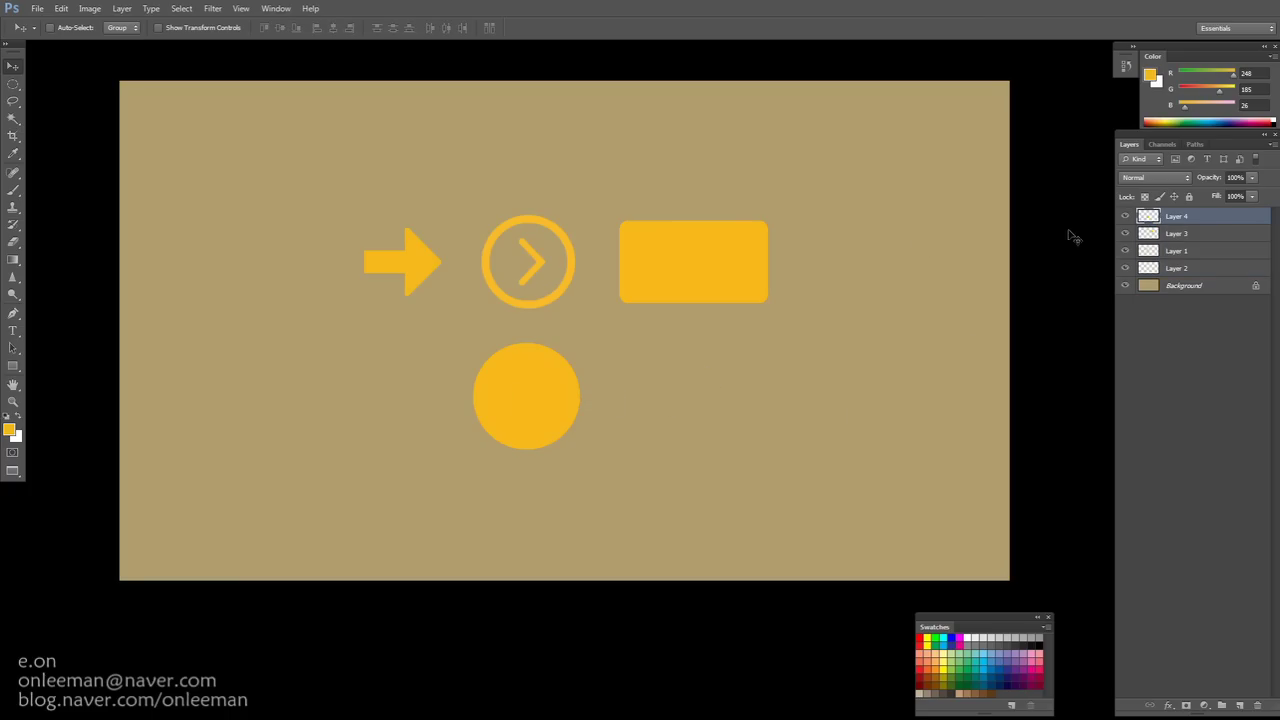
pyautogui.click(1122, 217)
pyautogui.click(1122, 217)
# Add the black text "Option" on the solid circle at 81.84 px and move it to the circle's middle
pyautogui.press('t')
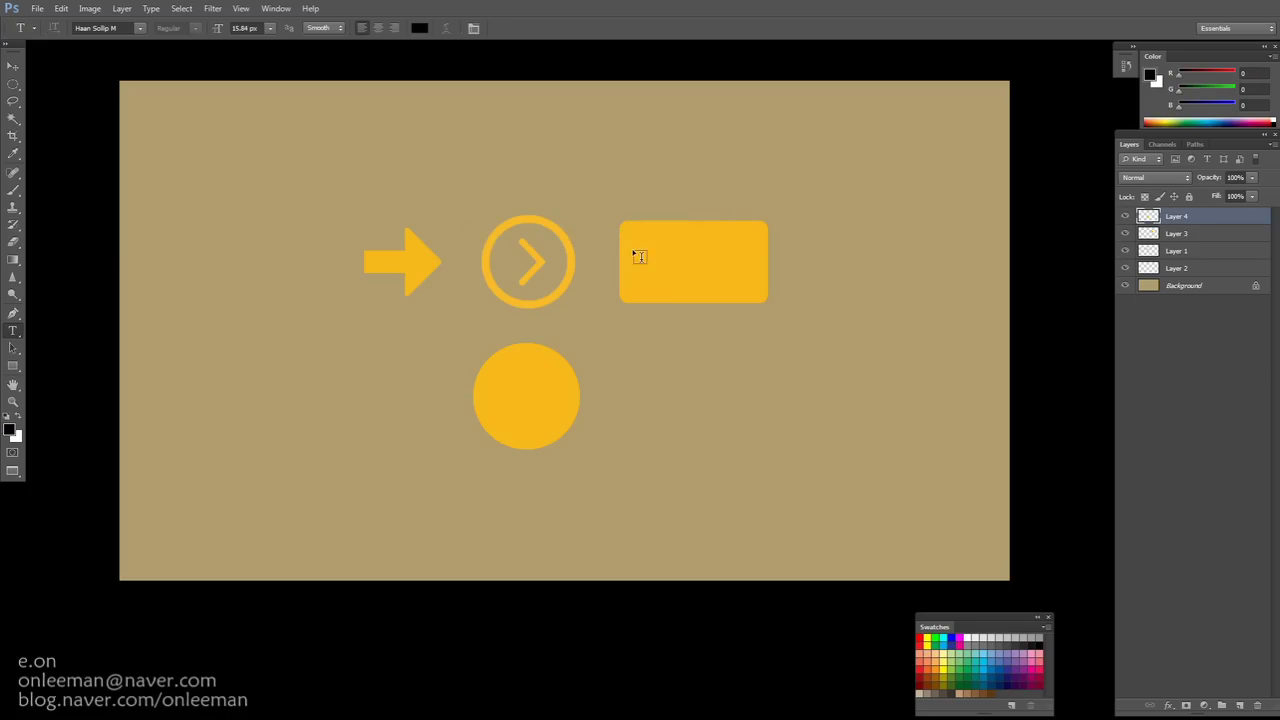
pyautogui.click(500, 387)
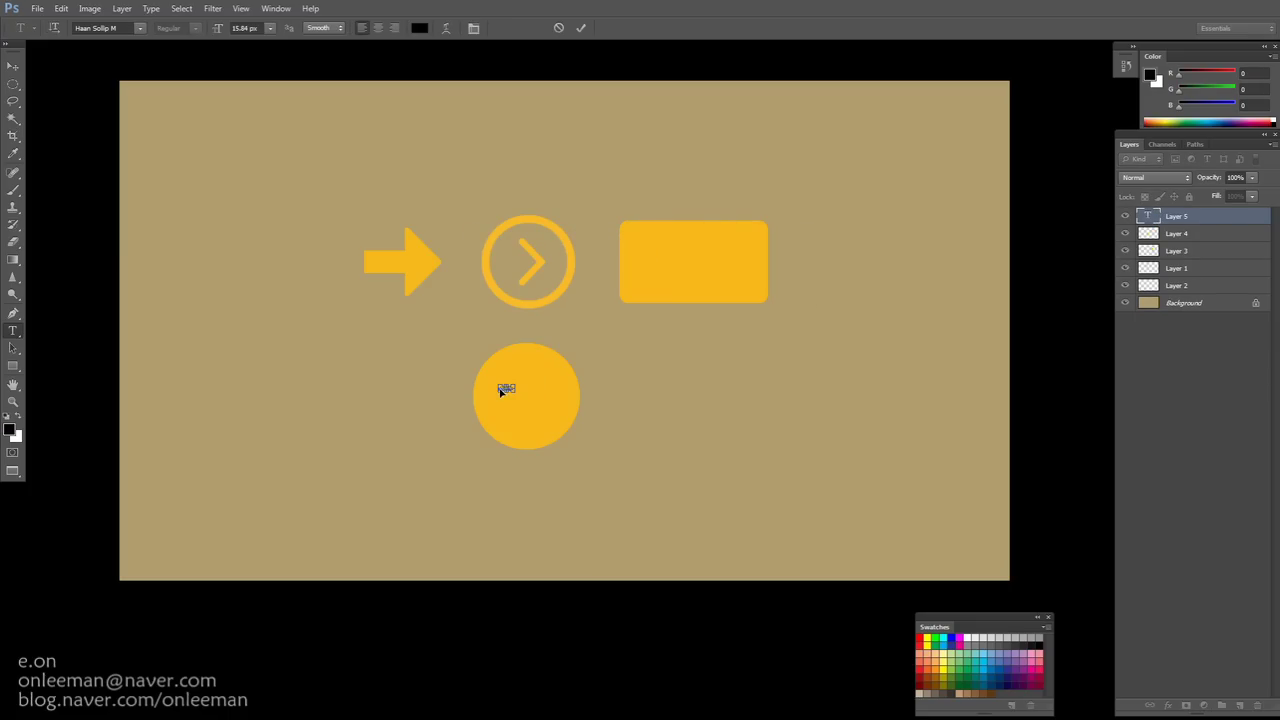
pyautogui.click(250, 28)
pyautogui.press('Up')
pyautogui.press('Up')
pyautogui.press('Up')
pyautogui.press('Up')
pyautogui.press('Up')
pyautogui.press('Up')
pyautogui.press('Up')
pyautogui.press('Up')
pyautogui.press('Up')
pyautogui.press('Up')
pyautogui.press('Up')
pyautogui.press('Up')
pyautogui.press('Up')
pyautogui.press('Up')
pyautogui.press('Up')
pyautogui.press('Up')
pyautogui.press('Up')
pyautogui.press('Up')
pyautogui.press('Up')
pyautogui.press('Up')
pyautogui.press('Up')
pyautogui.press('Up')
pyautogui.press('Up')
pyautogui.press('Up')
pyautogui.press('Up')
pyautogui.press('Up')
pyautogui.press('Up')
pyautogui.press('Up')
pyautogui.press('Up')
pyautogui.press('Up')
pyautogui.press('Up')
pyautogui.press('Up')
pyautogui.press('Up')
pyautogui.press('Up')
pyautogui.press('Up')
pyautogui.press('Up')
pyautogui.press('Up')
pyautogui.press('Up')
pyautogui.press('Up')
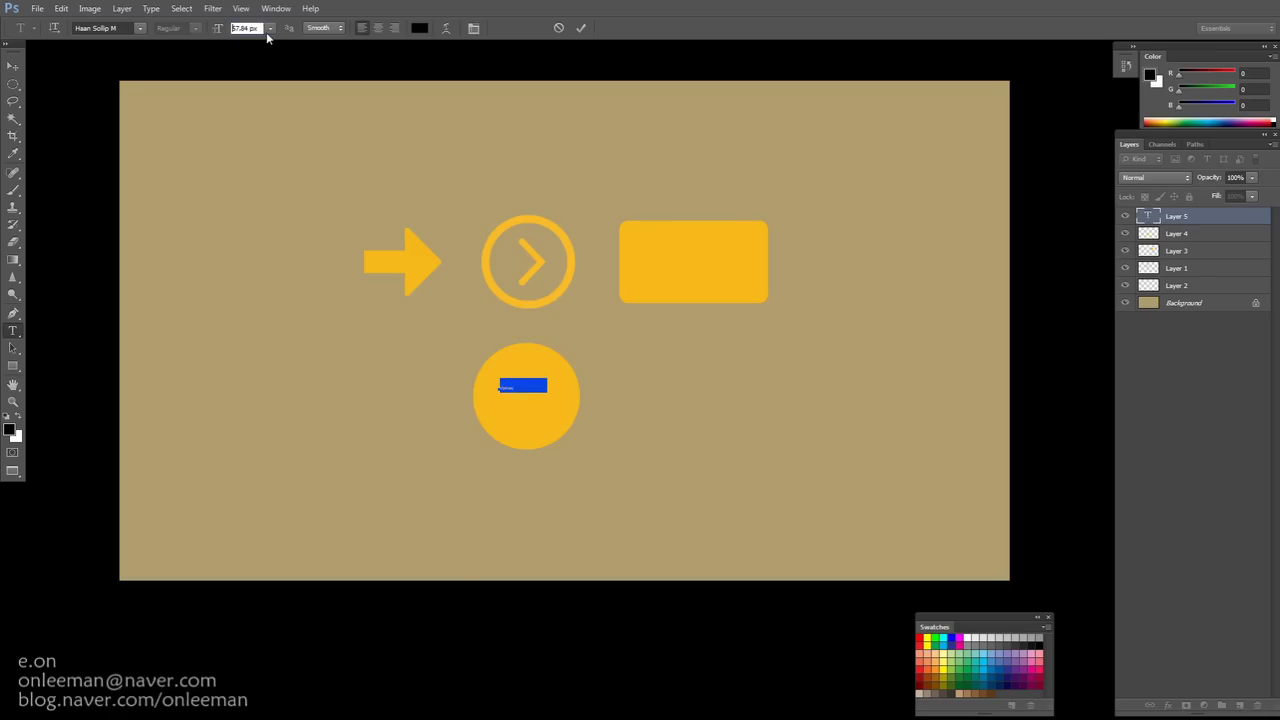
pyautogui.press('Up')
pyautogui.press('Up')
pyautogui.press('Up')
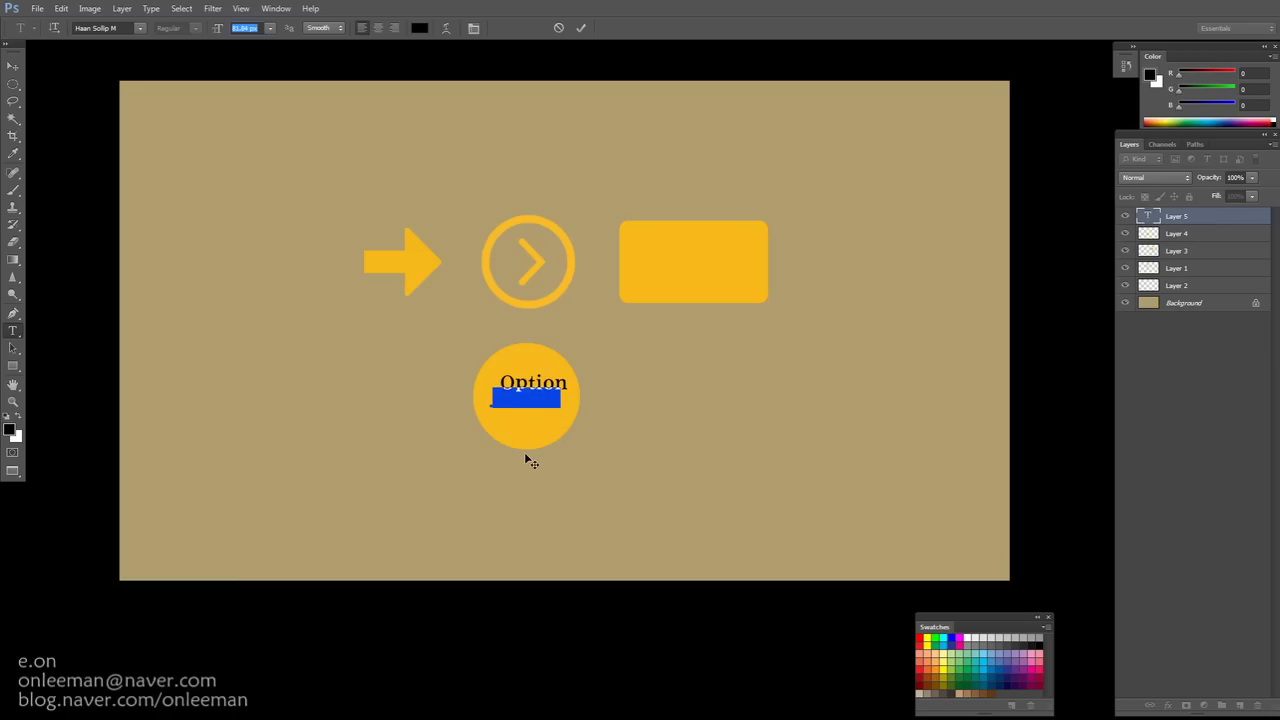
pyautogui.press('Return')
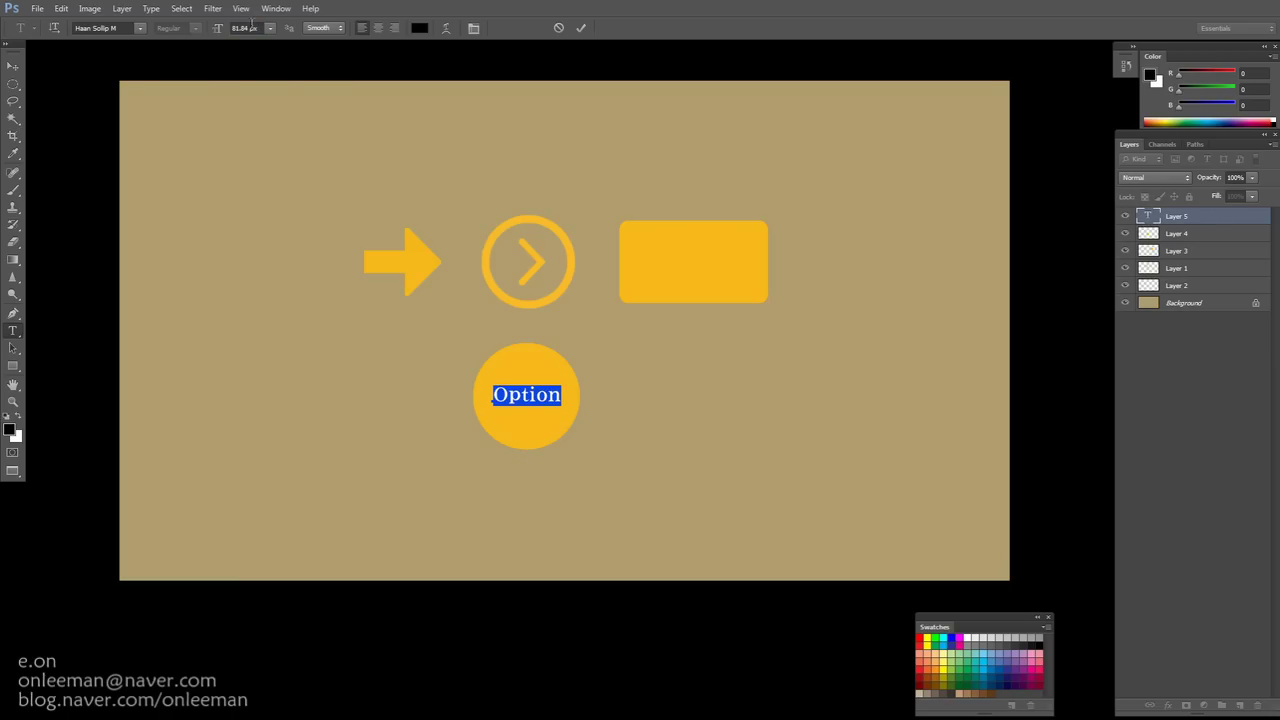
# Enlarge the "Option" text to 92.84 px and shift it slightly within the circle
pyautogui.click(235, 28)
pyautogui.press('Up')
pyautogui.press('Up')
pyautogui.press('Up')
pyautogui.press('Up')
pyautogui.press('Up')
pyautogui.press('Up')
pyautogui.press('Up')
pyautogui.press('Up')
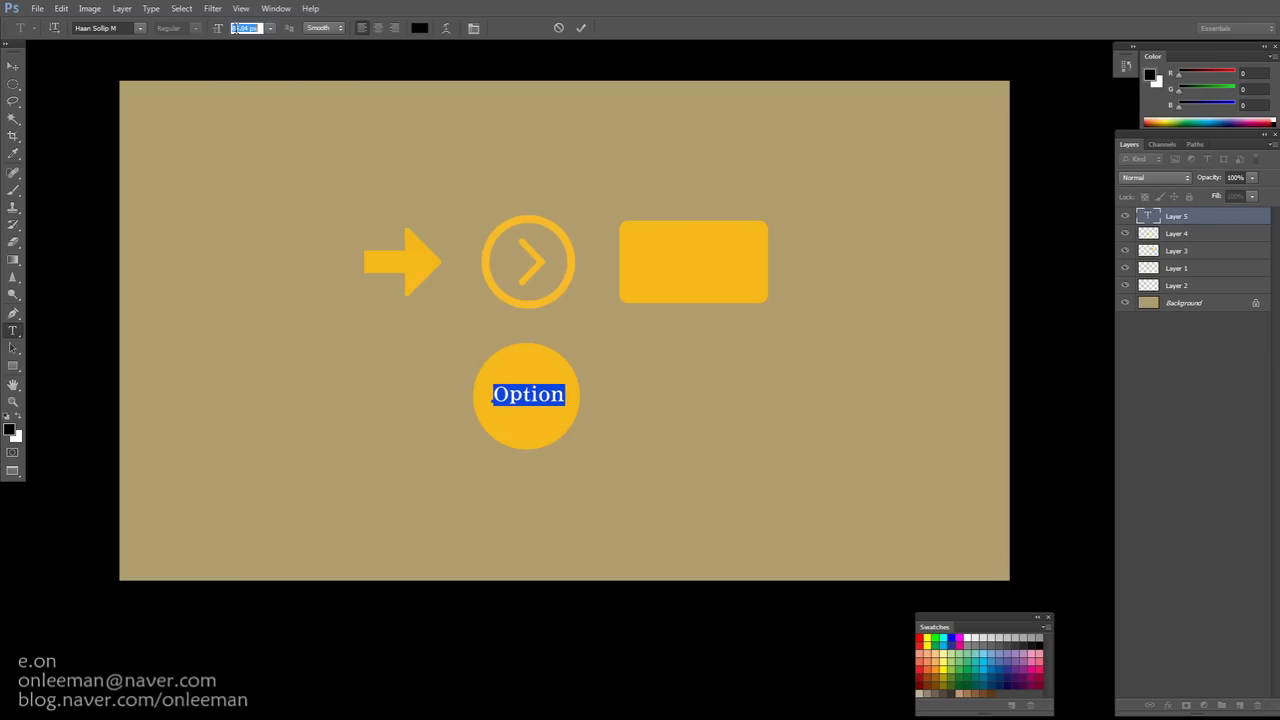
pyautogui.moveTo(564, 327); pyautogui.dragTo(557, 338)
# Insert "Color" before "Option" and break the text into two lines
pyautogui.click(498, 401)
pyautogui.write('Color')
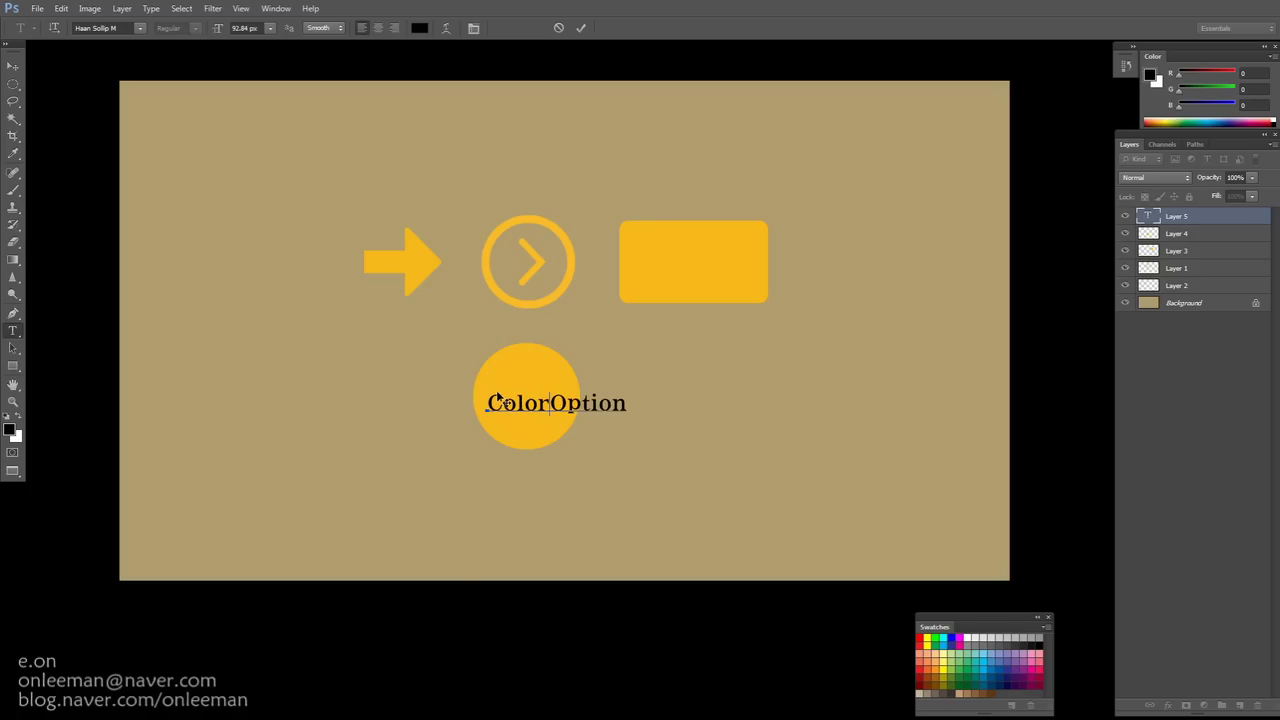
pyautogui.press('Return')
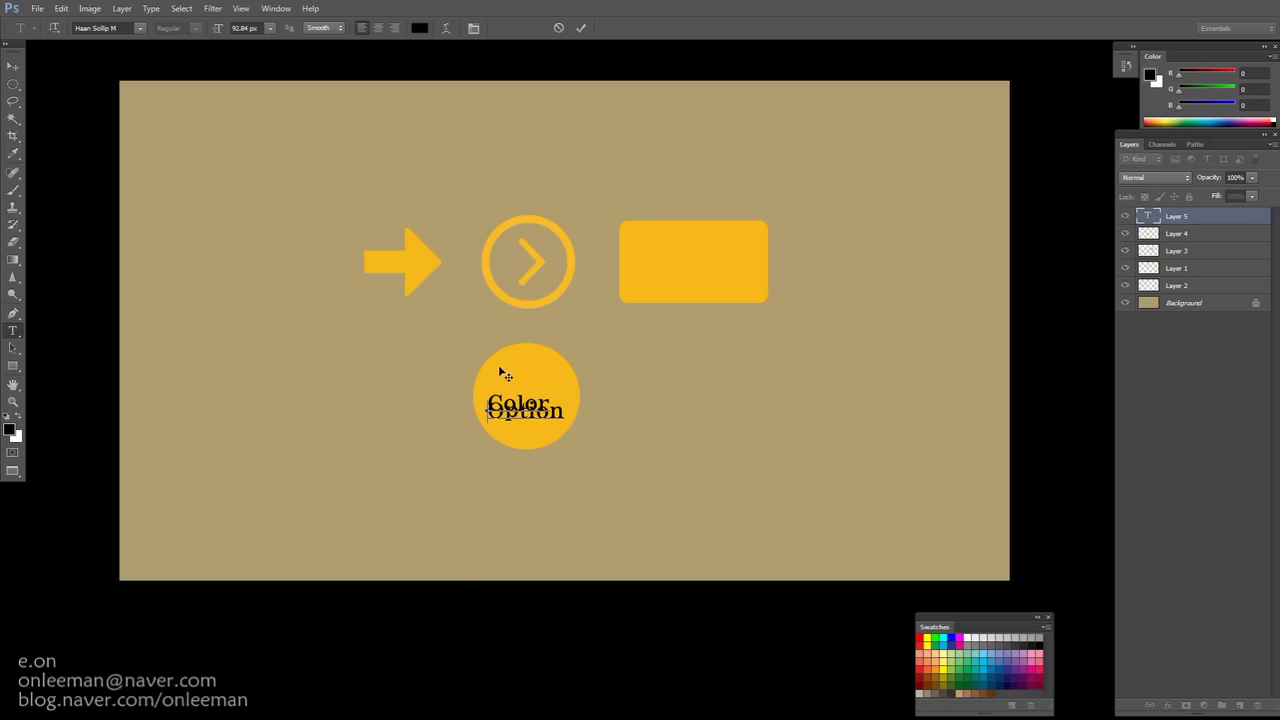
# Increase the leading of the whole label until the "Color" and "Option" lines are clear of each other
pyautogui.hotkey('ctrl', 'a')
pyautogui.click(474, 28)
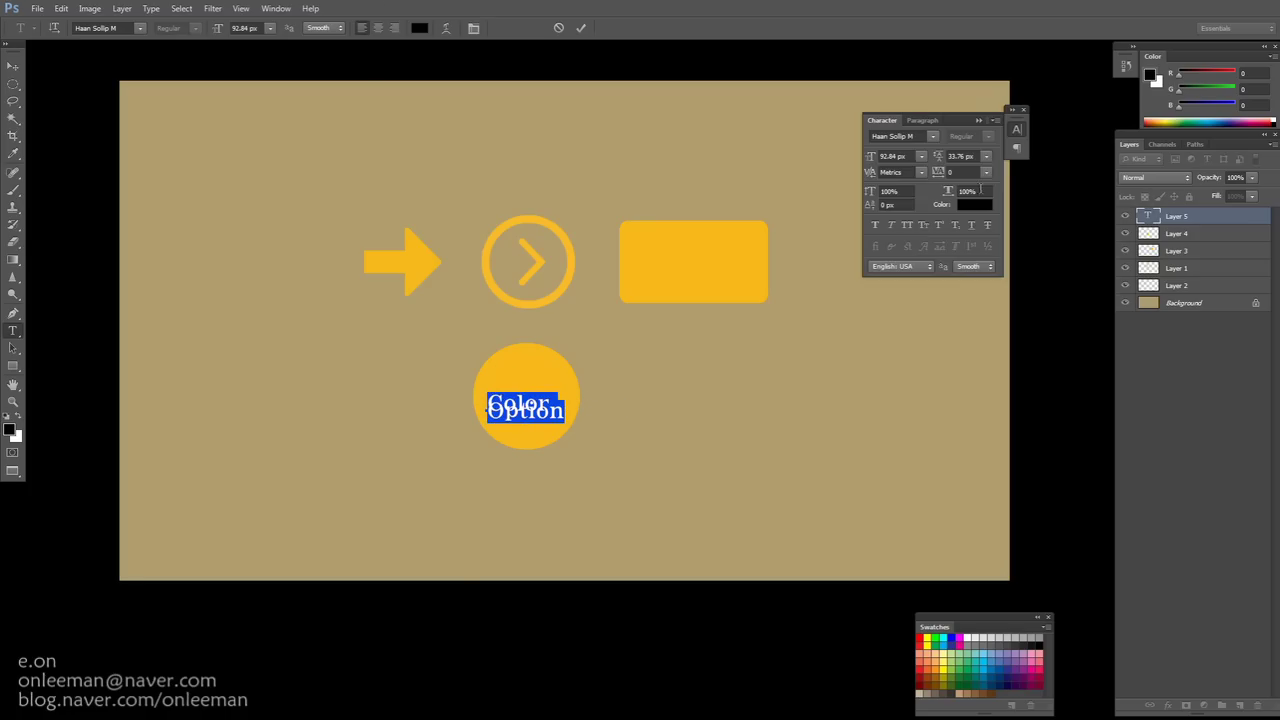
pyautogui.click(958, 156)
pyautogui.press('Up')
pyautogui.press('Up')
pyautogui.press('Up')
pyautogui.press('Up')
pyautogui.press('Up')
pyautogui.press('Up')
pyautogui.press('Up')
pyautogui.press('Up')
pyautogui.press('Up')
pyautogui.press('Up')
pyautogui.press('Up')
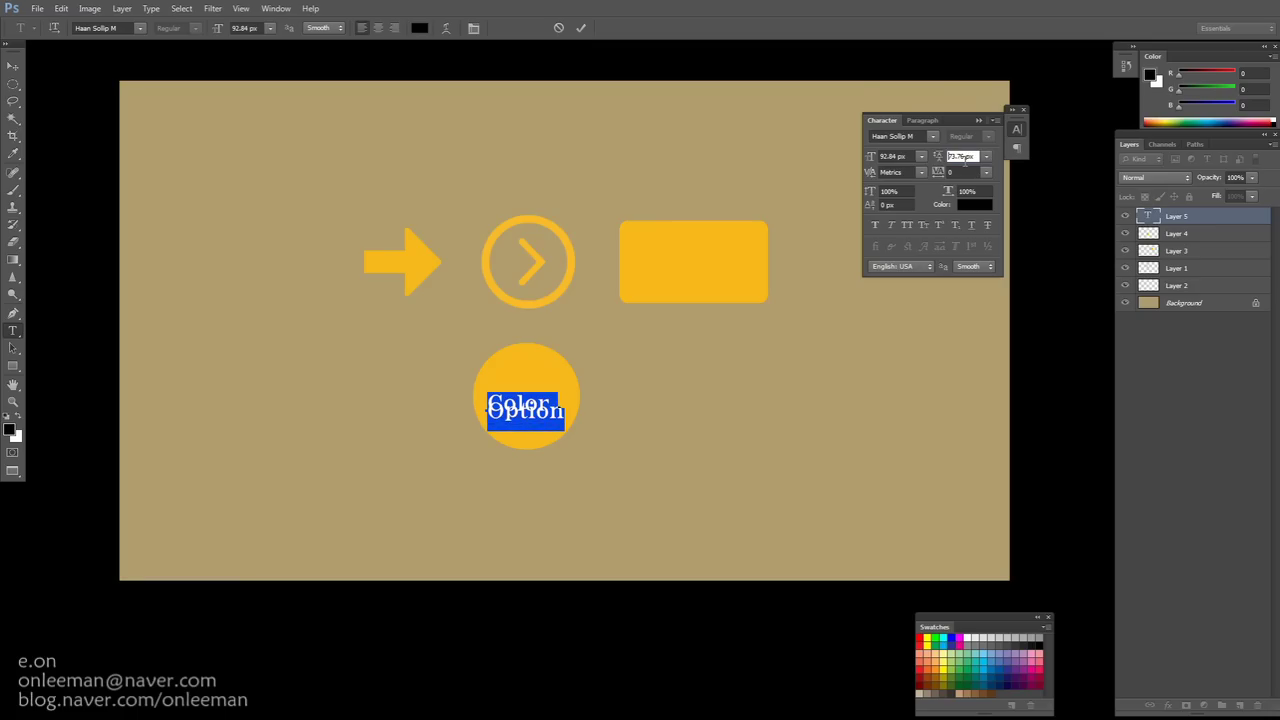
pyautogui.press('Up')
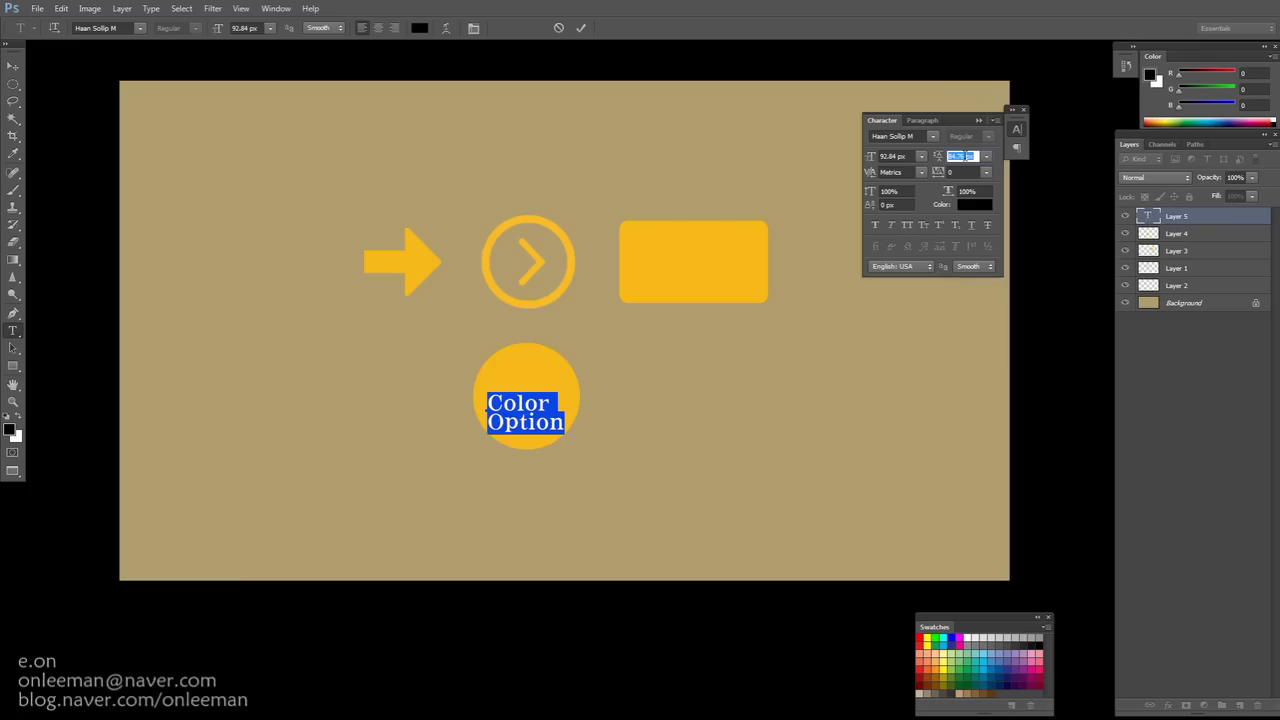
# Center-align the two-line label, move it to the middle of the circle, and commit the text
pyautogui.click(922, 120)
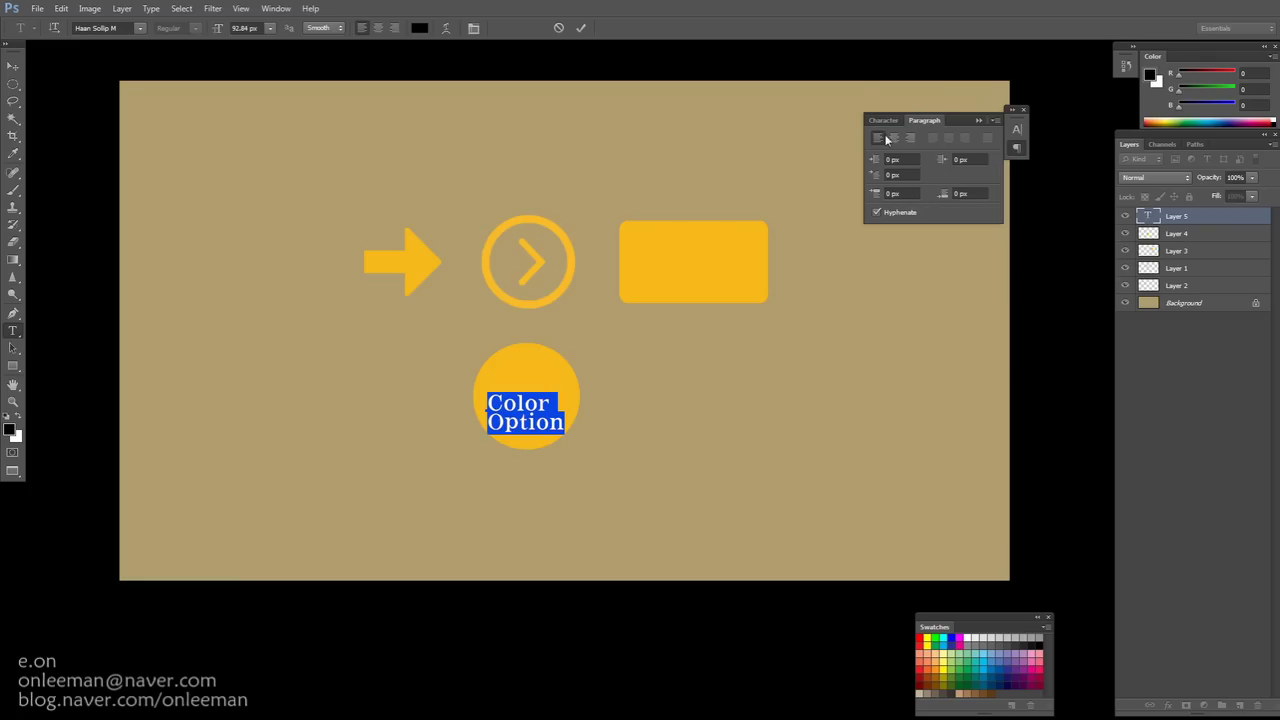
pyautogui.click(894, 138)
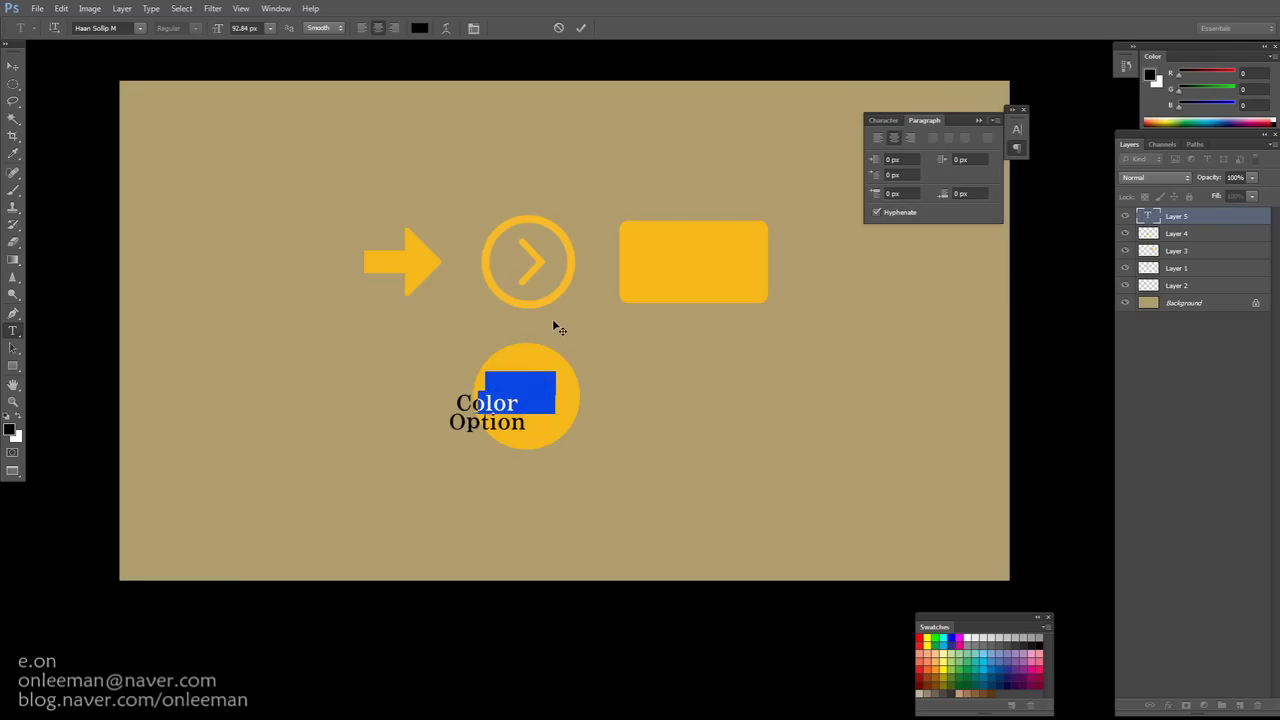
pyautogui.moveTo(558, 324); pyautogui.dragTo(558, 322)
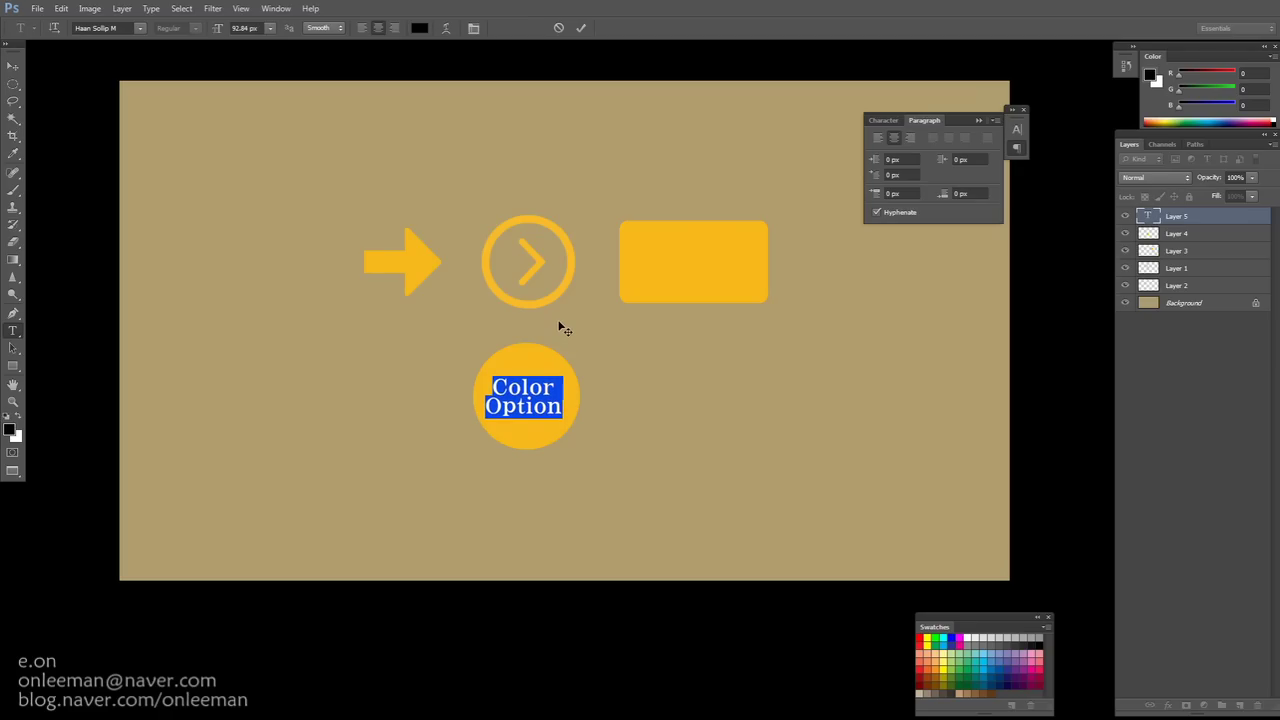
pyautogui.click(13, 65)
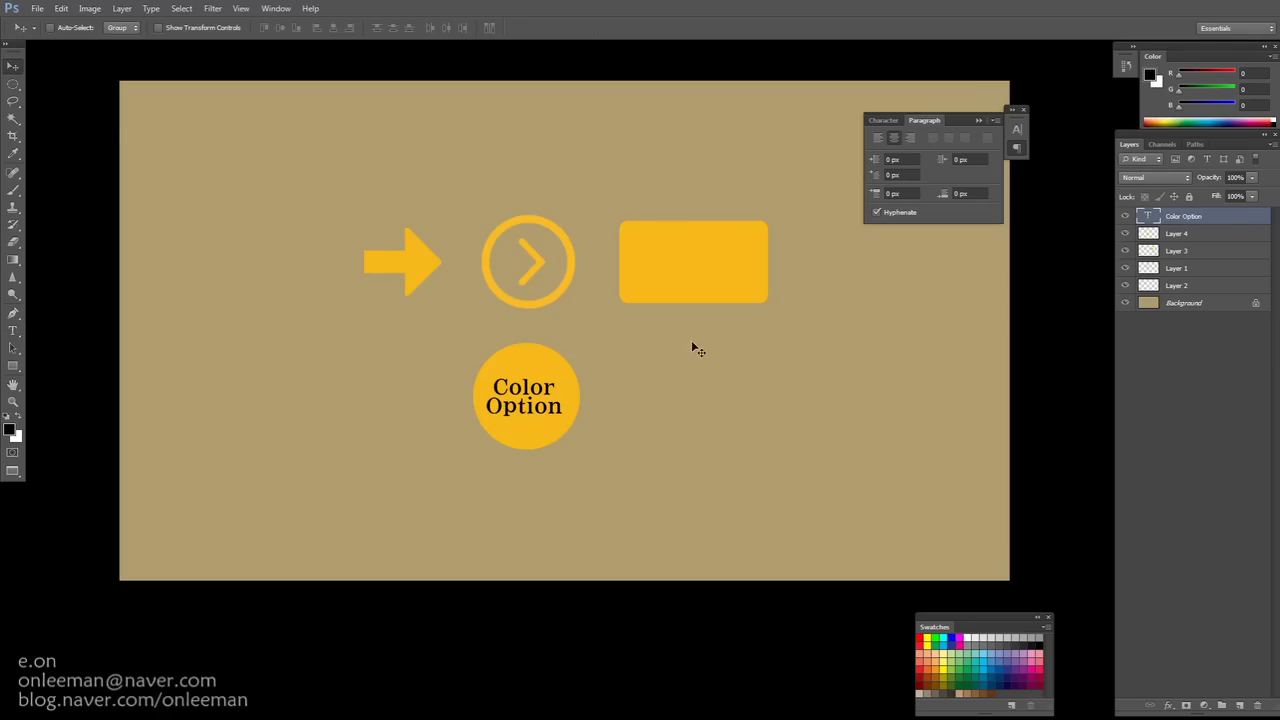
# Open the blending options of the solid circle's layer and enable a Drop Shadow
pyautogui.scroll(1, 619, 367)
pyautogui.scroll(1, 619, 367)
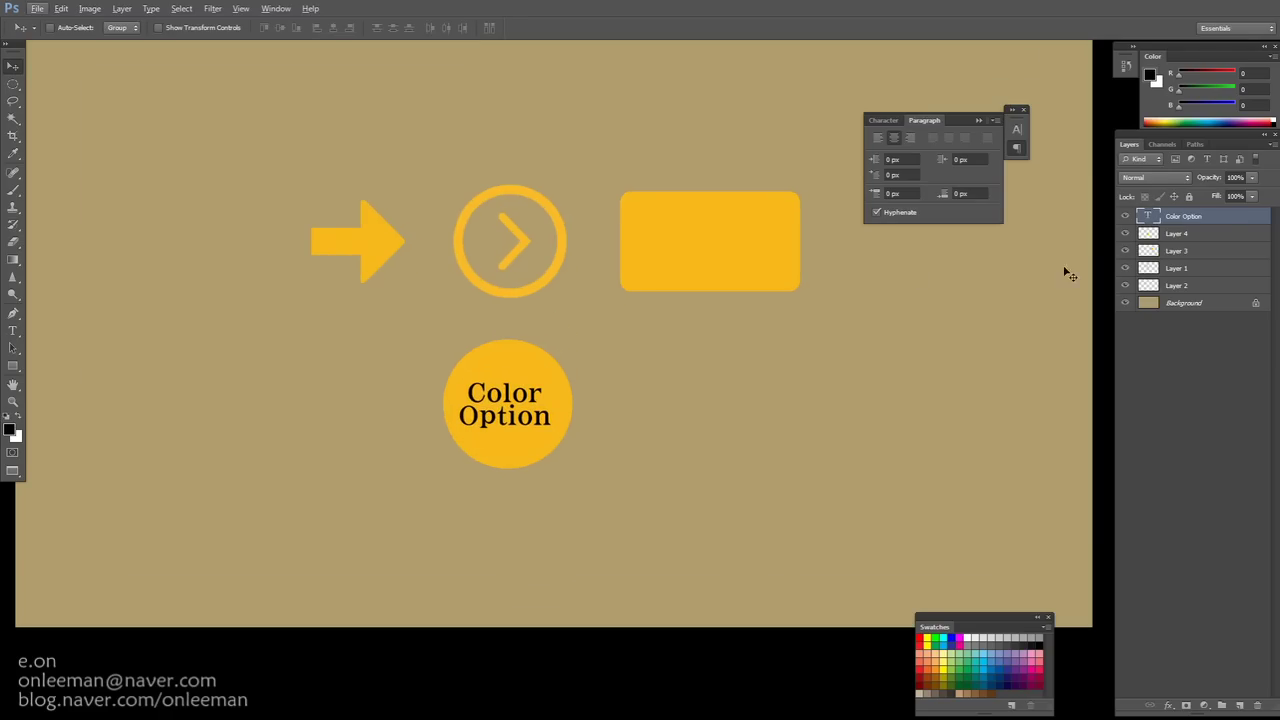
pyautogui.click(1130, 234)
pyautogui.click(1125, 234)
pyautogui.click(1125, 234)
pyautogui.rightClick(1148, 238)
pyautogui.click(1152, 244)
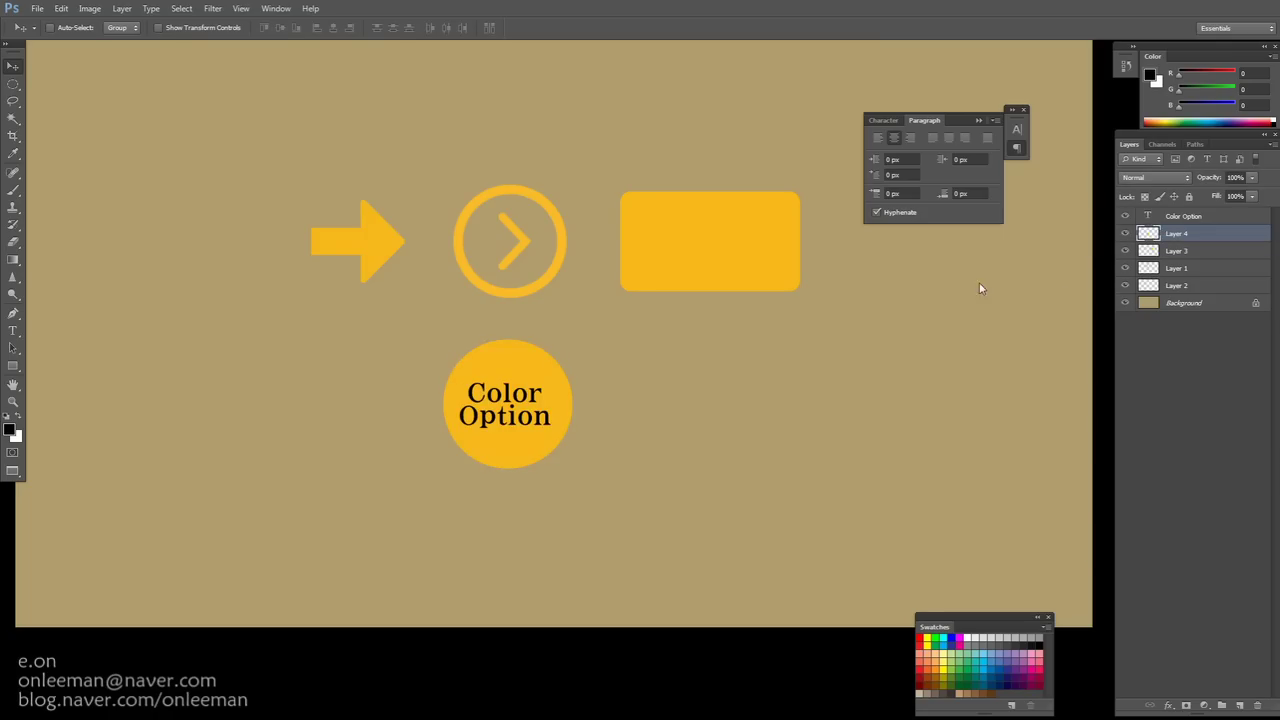
pyautogui.moveTo(789, 176); pyautogui.dragTo(731, 181)
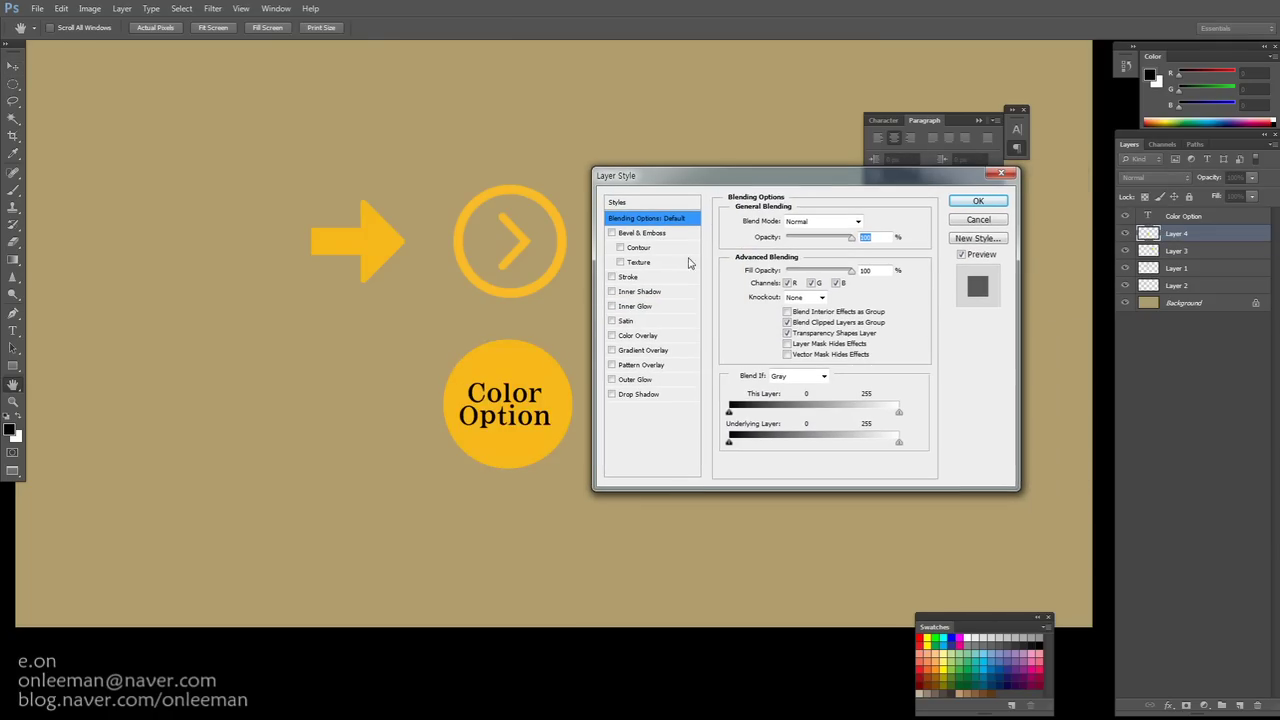
pyautogui.click(612, 394)
pyautogui.click(632, 394)
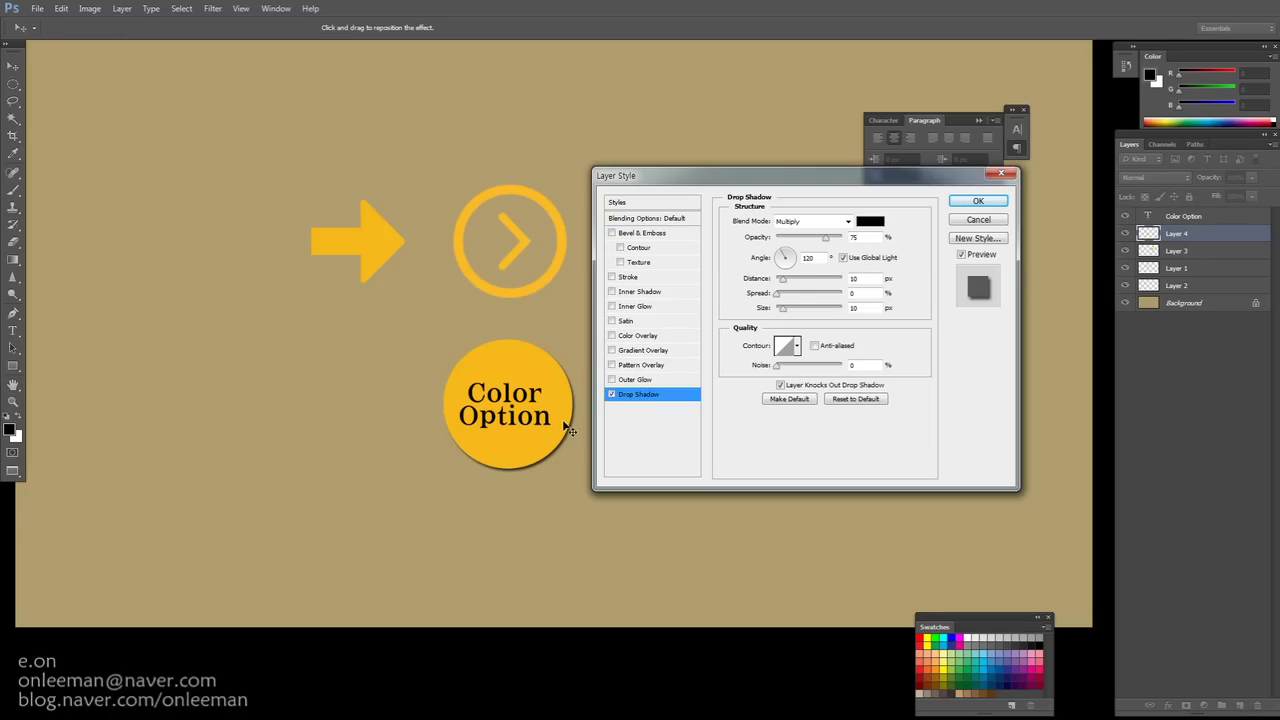
# Set the circle's drop shadow to distance 20 px, spread 10% and size 20 px, and apply it
pyautogui.moveTo(660, 181); pyautogui.dragTo(719, 184)
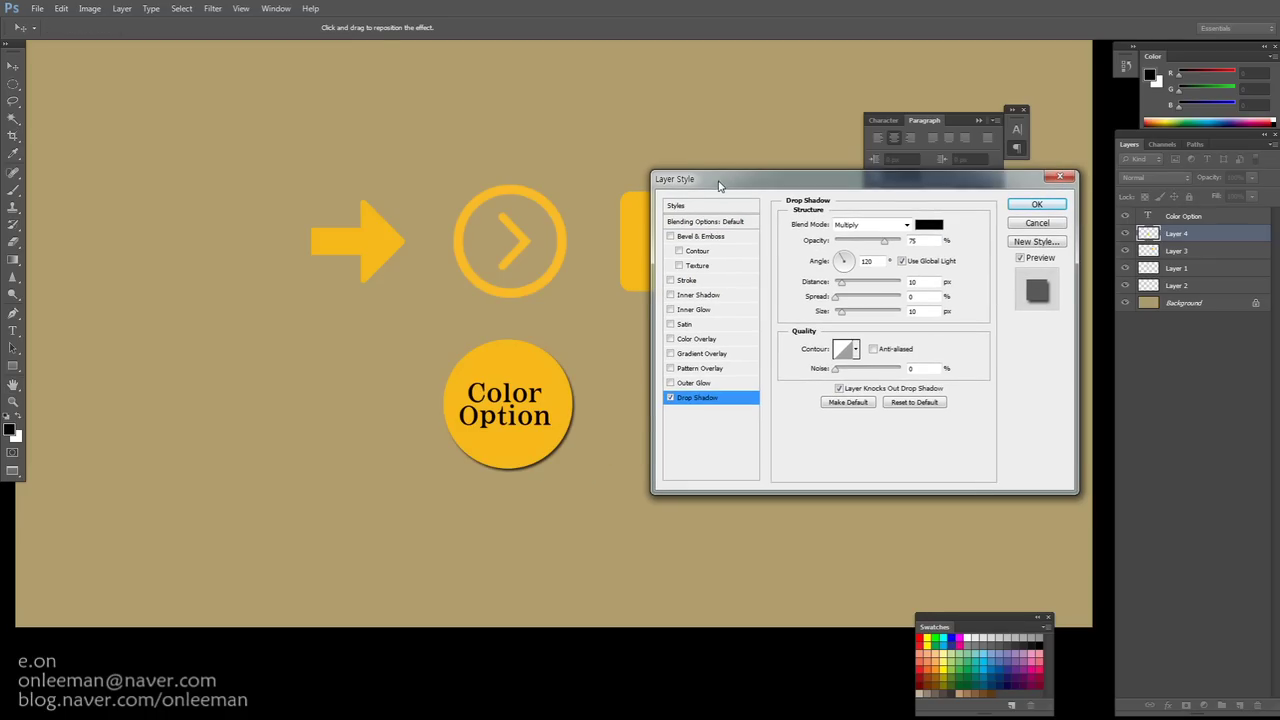
pyautogui.hotkey('shift', 'Up')
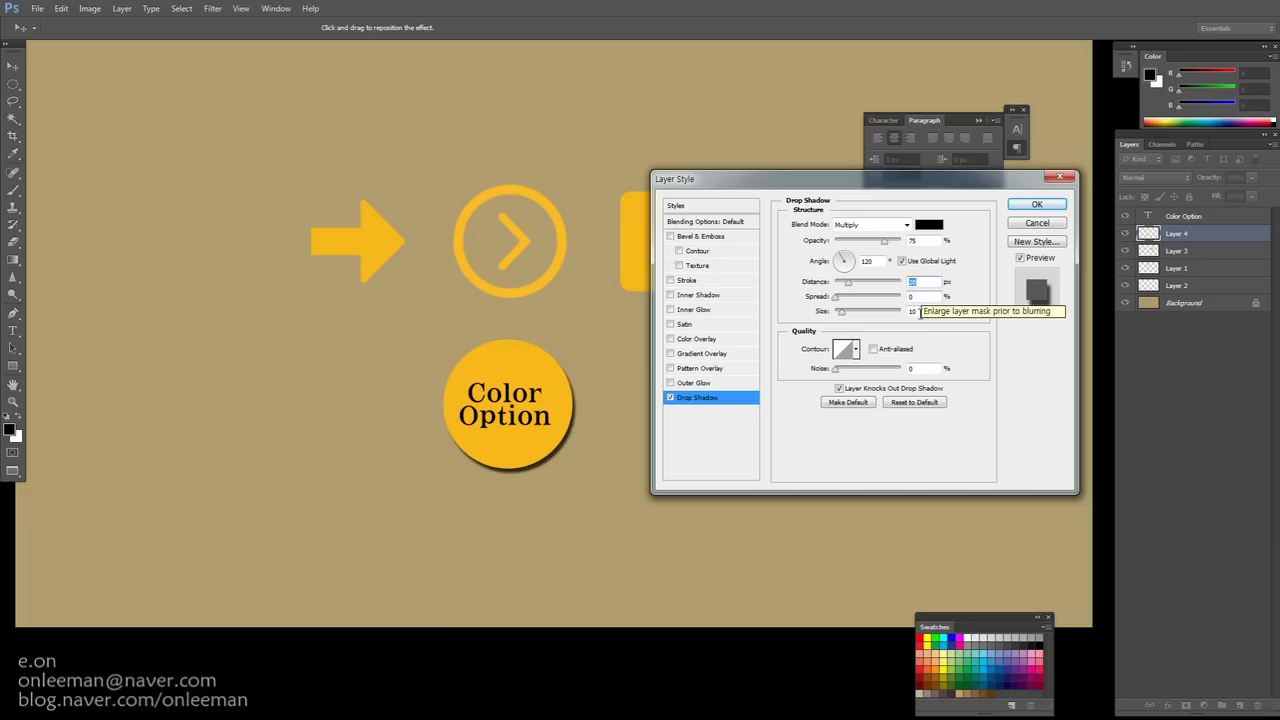
pyautogui.press('Tab')
pyautogui.hotkey('shift', 'Up')
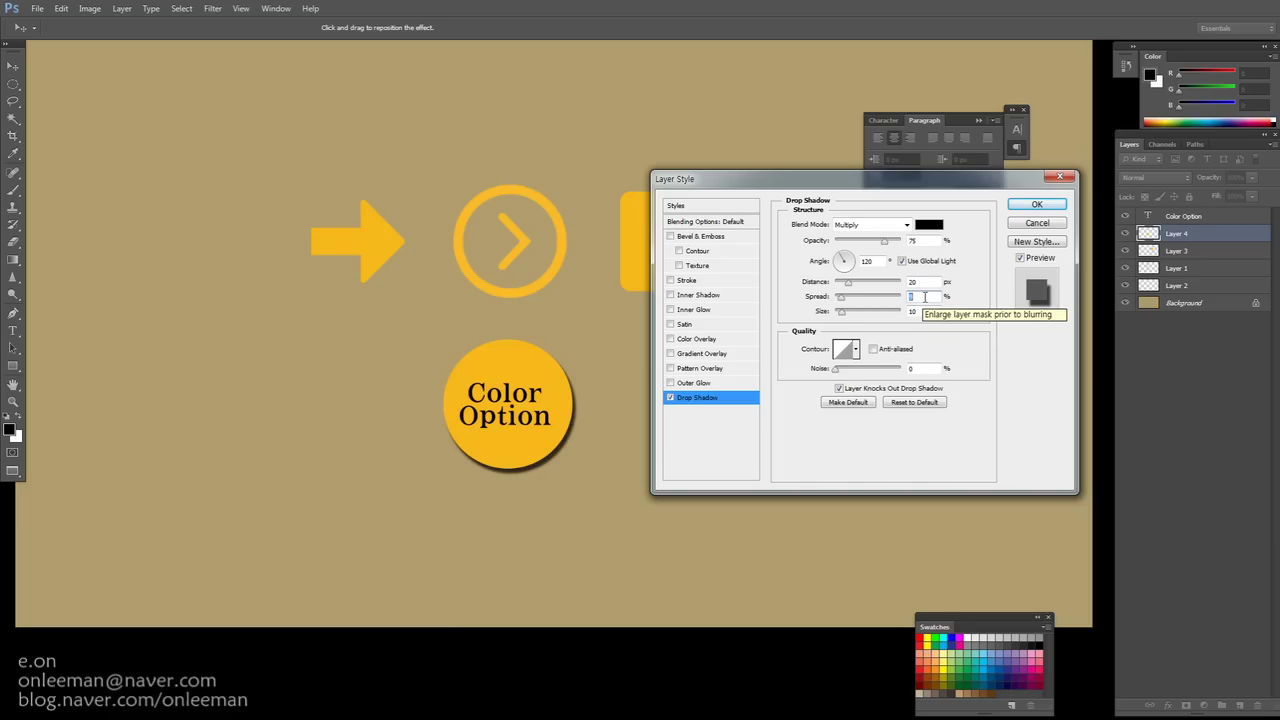
pyautogui.press('Tab')
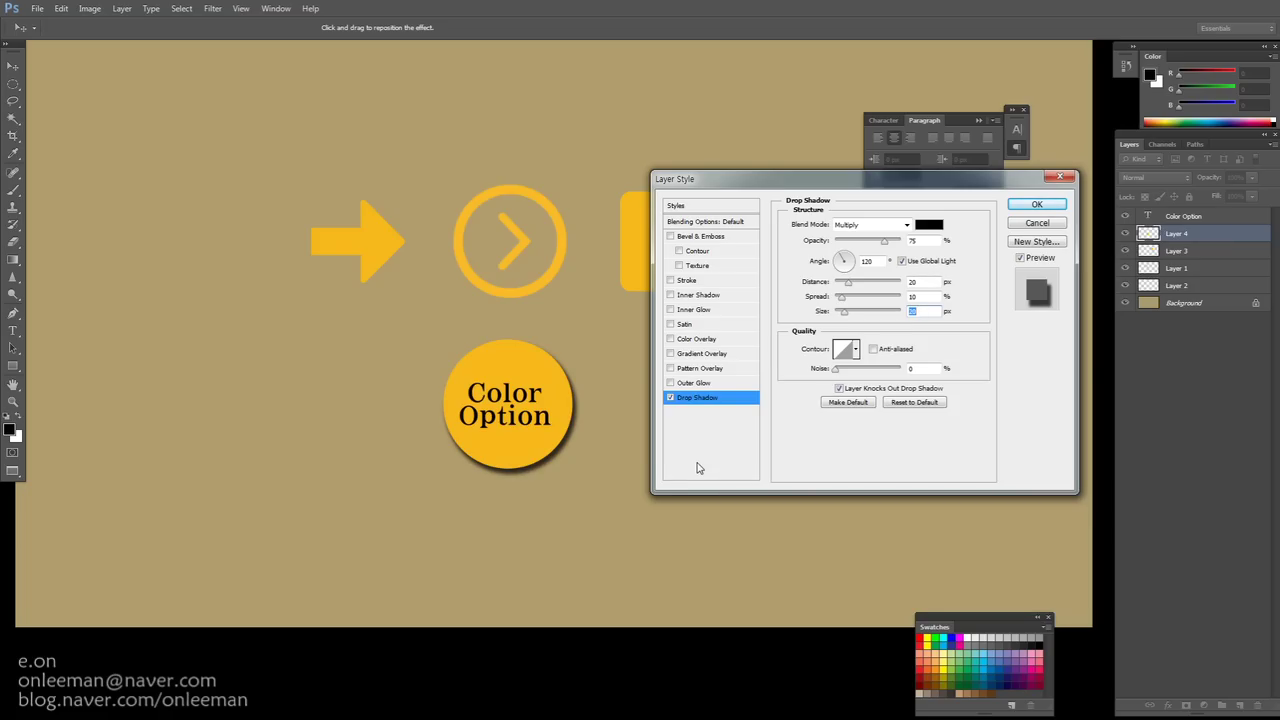
pyautogui.click(1037, 204)
pyautogui.moveTo(382, 380); pyautogui.dragTo(451, 369)
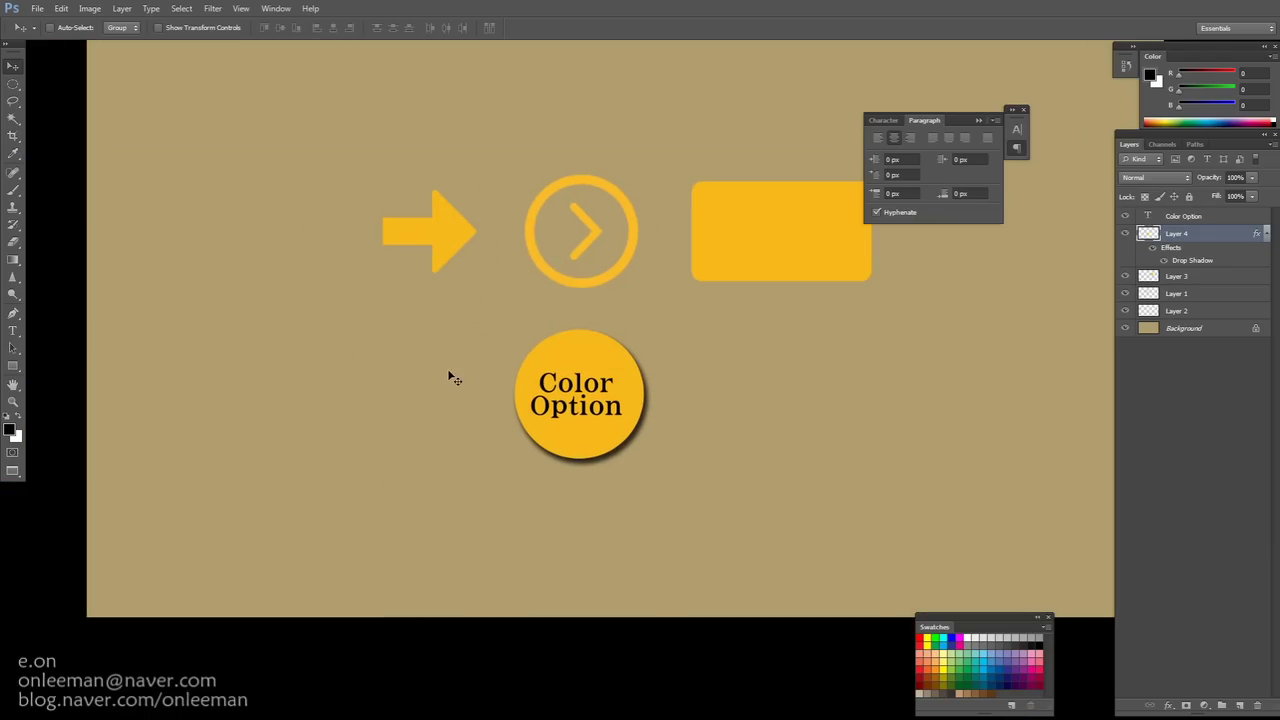
pyautogui.scroll(3, 656, 402)
pyautogui.scroll(-4, 657, 404)
pyautogui.scroll(3, 658, 407)
pyautogui.moveTo(670, 350); pyautogui.dragTo(606, 344)
pyautogui.keyDown('ctrl'); pyautogui.click(1179, 280); pyautogui.keyUp('ctrl')
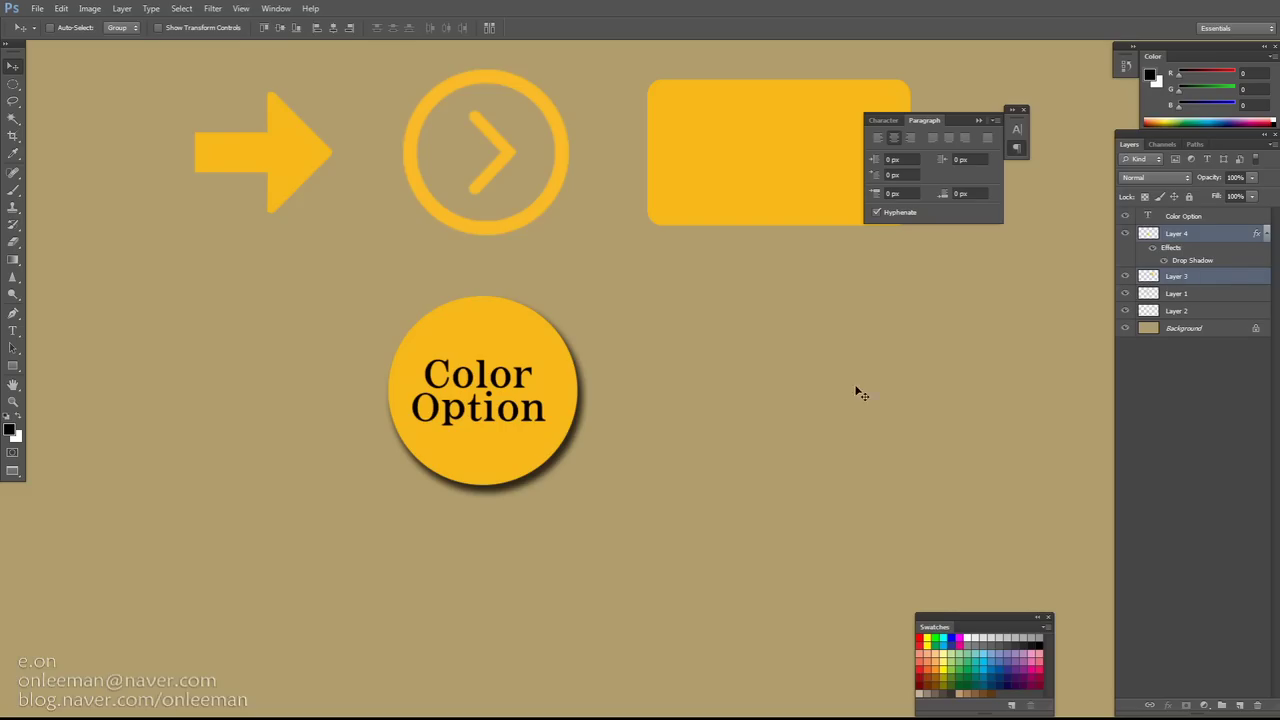
pyautogui.moveTo(510, 421); pyautogui.dragTo(791, 425)
pyautogui.hotkey('ctrl', 'z')
# Duplicate the shadowed circle together with its "Color Option" label and place the copy level to its right
pyautogui.click(1180, 234)
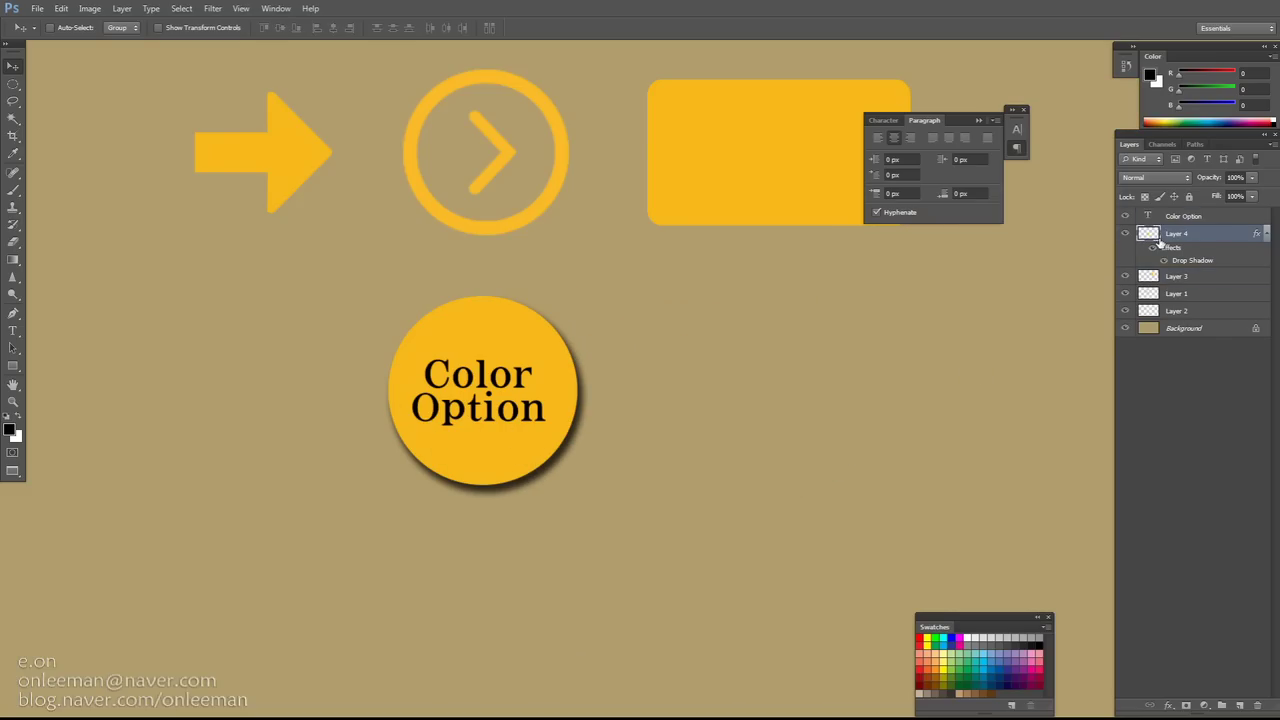
pyautogui.keyDown('shift'); pyautogui.click(1172, 218); pyautogui.keyUp('shift')
pyautogui.moveTo(511, 424); pyautogui.dragTo(787, 421)
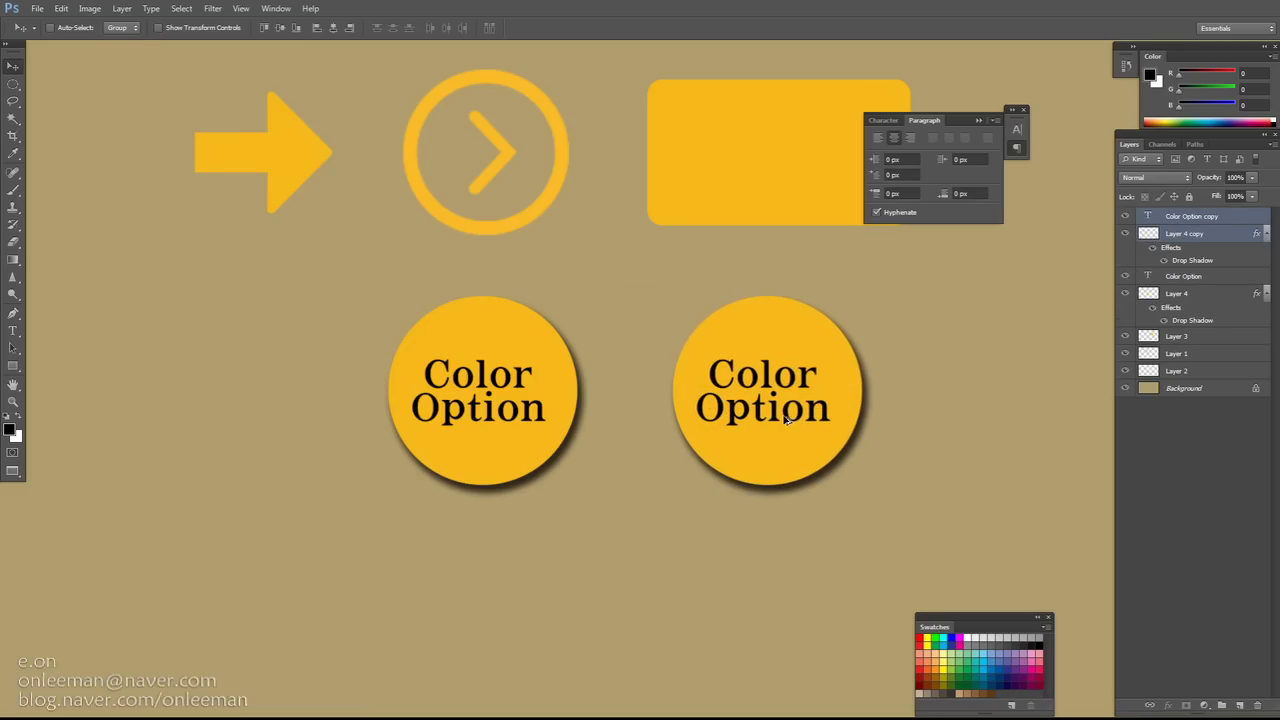
# Open the Drop Shadow settings of the copied circle and set the shadow's blend mode to Normal
pyautogui.moveTo(686, 374); pyautogui.dragTo(558, 368)
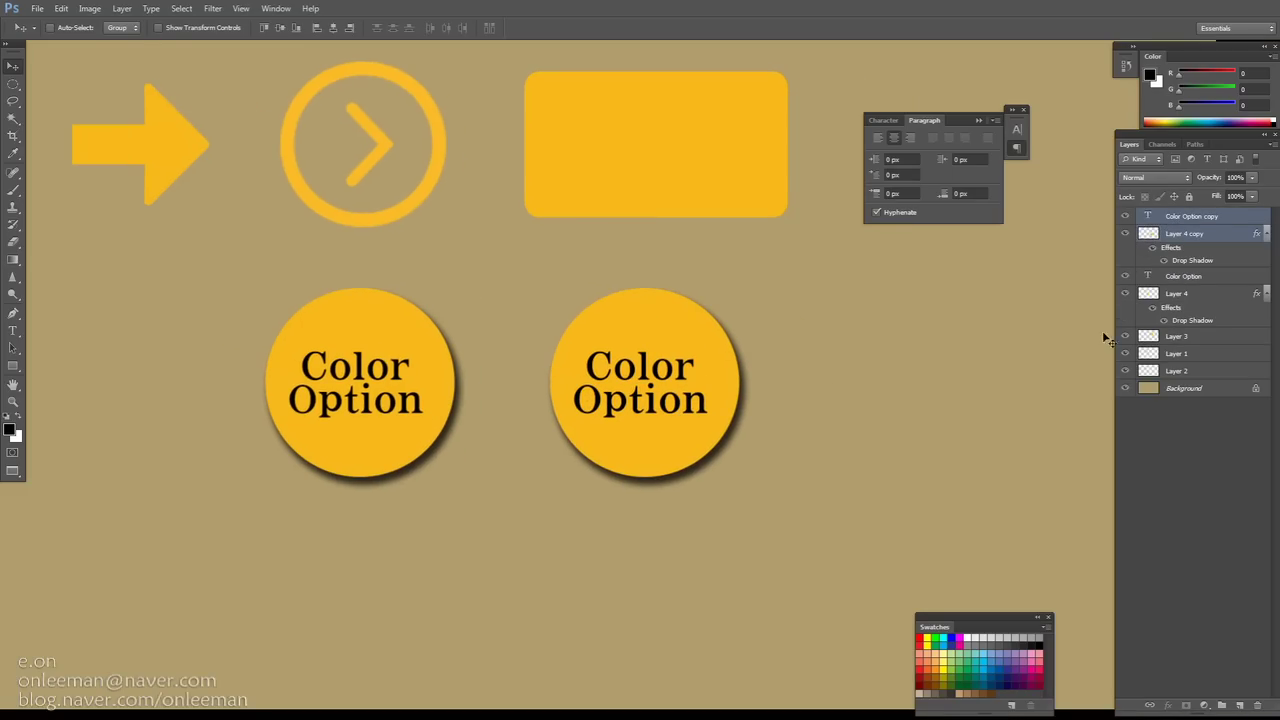
pyautogui.doubleClick(1190, 262)
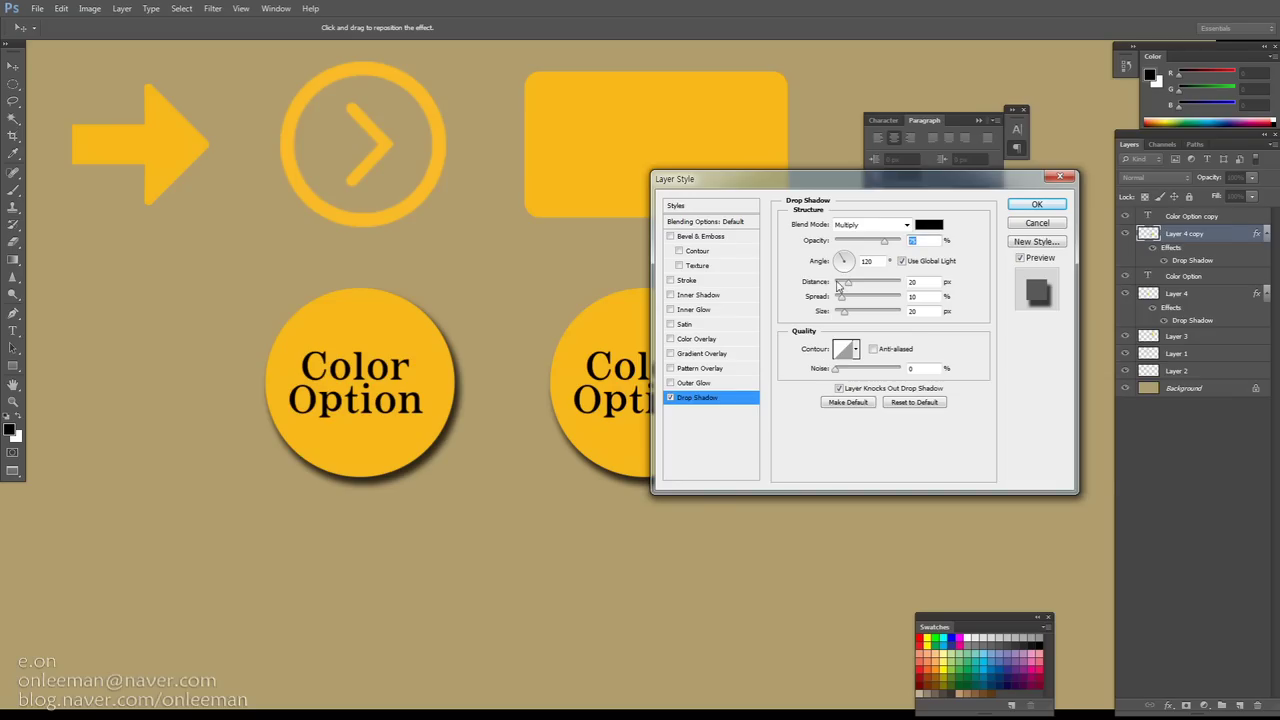
pyautogui.moveTo(874, 188); pyautogui.dragTo(1021, 135)
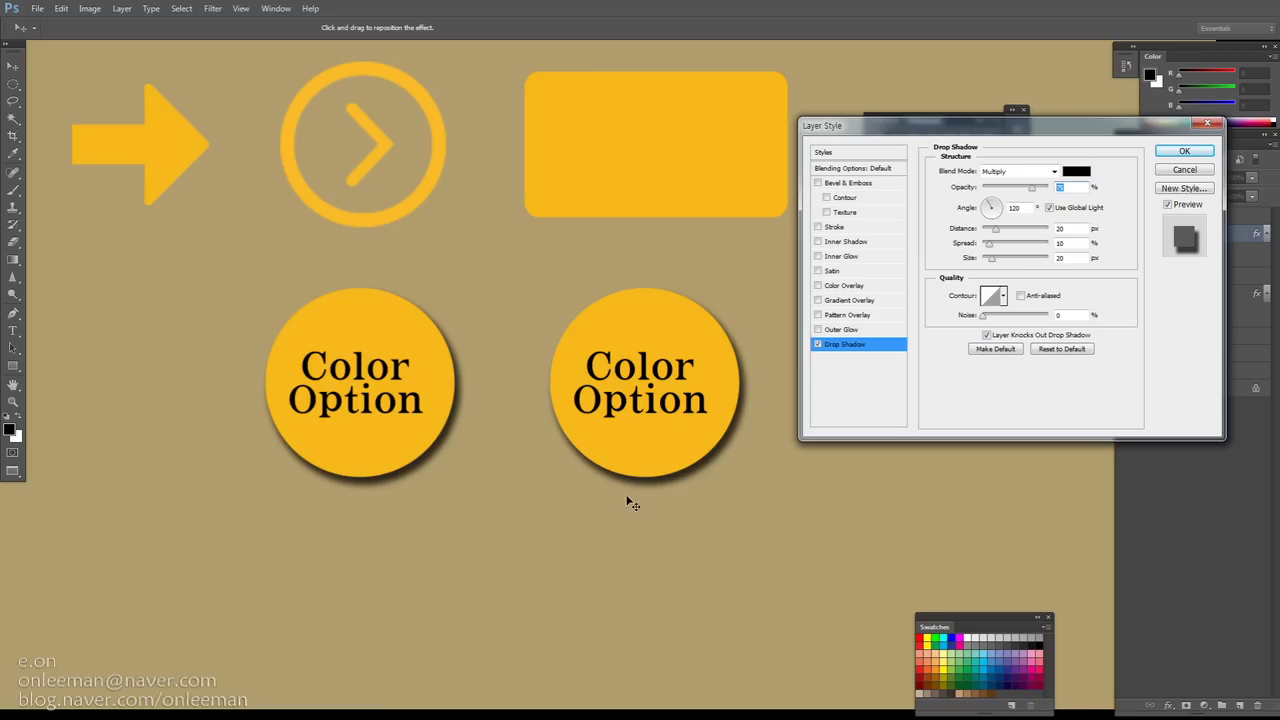
pyautogui.click(1045, 172)
pyautogui.click(1030, 186)
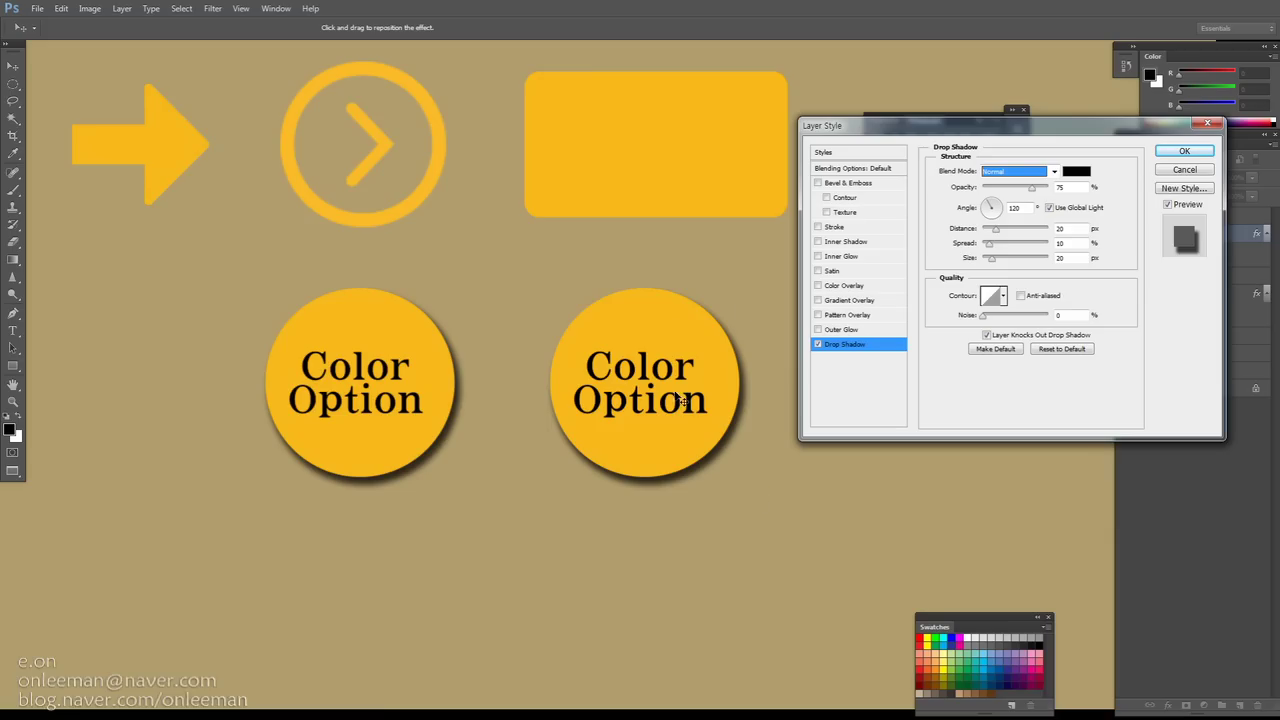
# Sample the circle's yellow as the copied circle's shadow color and darken it to orange-brown b75d04
pyautogui.click(1076, 171)
pyautogui.click(677, 321)
pyautogui.moveTo(660, 356); pyautogui.dragTo(259, 404)
pyautogui.moveTo(378, 410); pyautogui.dragTo(404, 416)
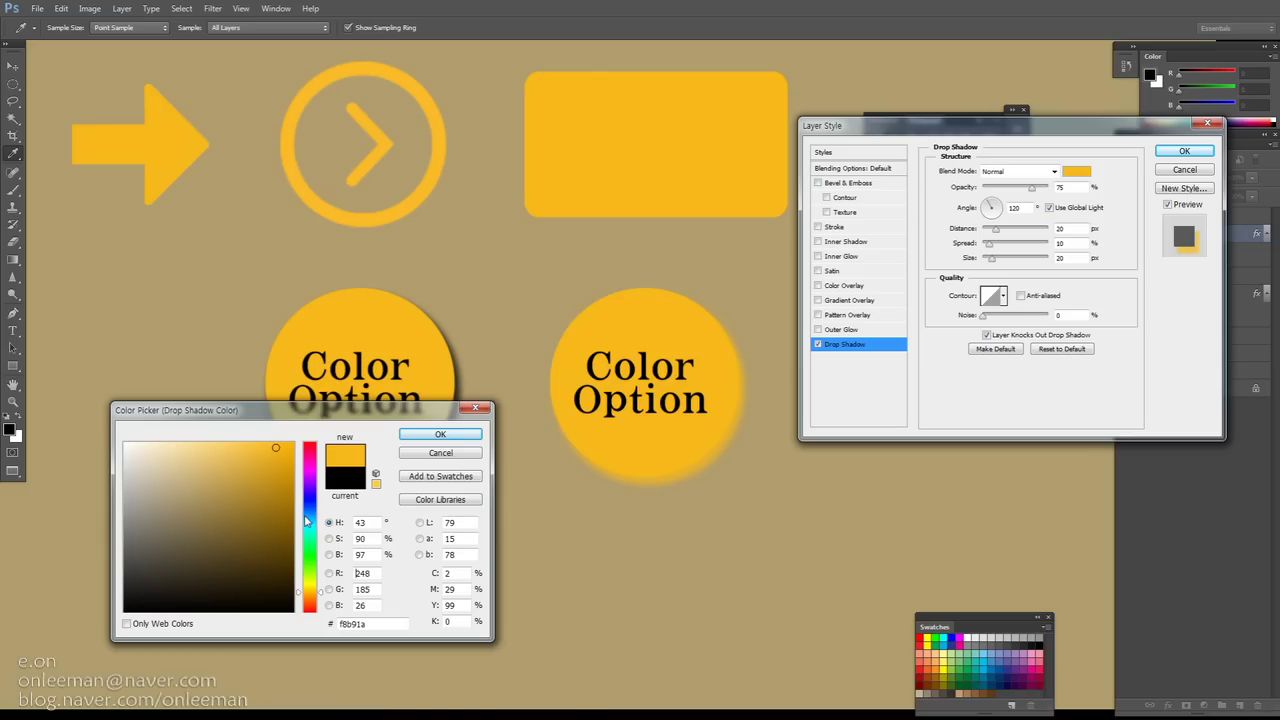
pyautogui.click(288, 467)
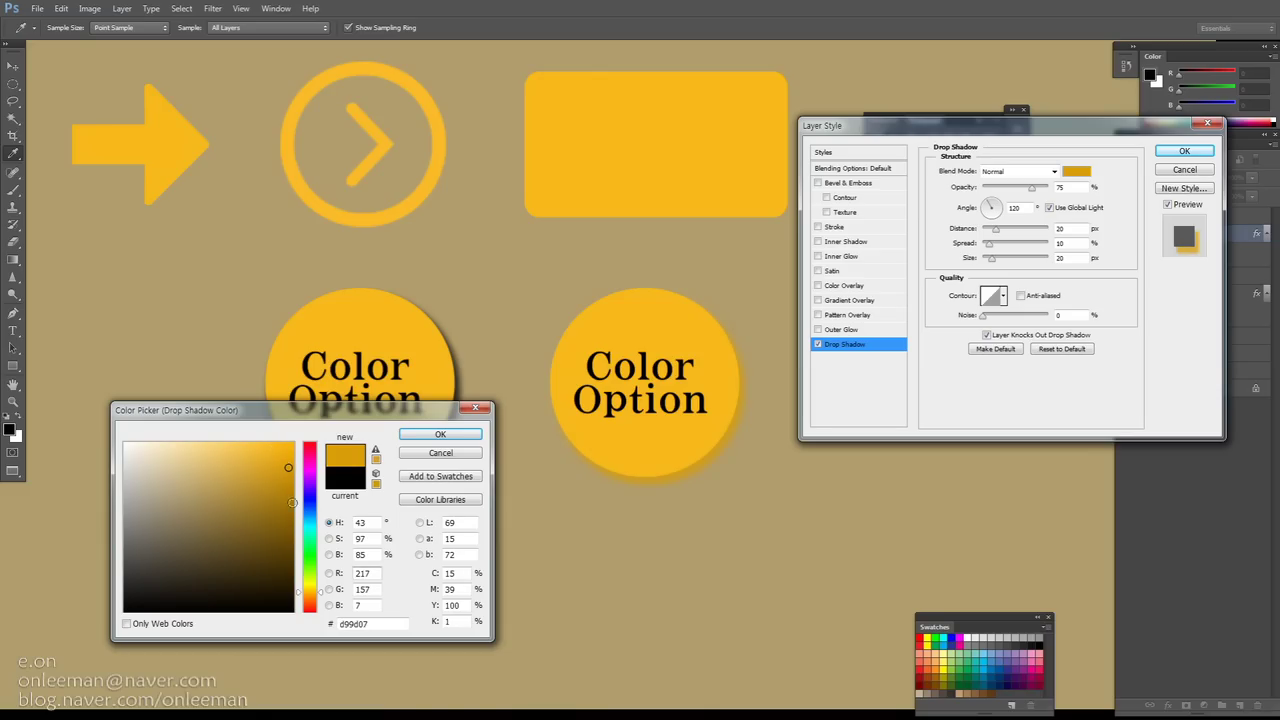
pyautogui.click(320, 598)
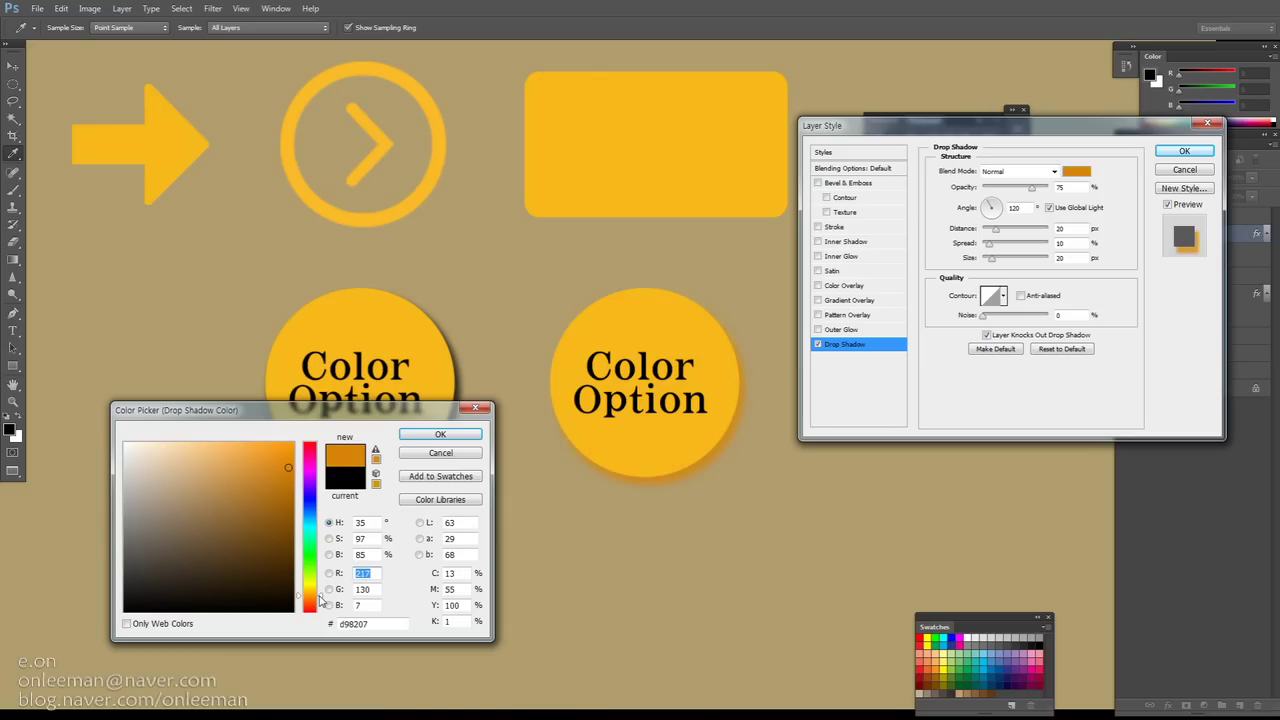
pyautogui.click(290, 492)
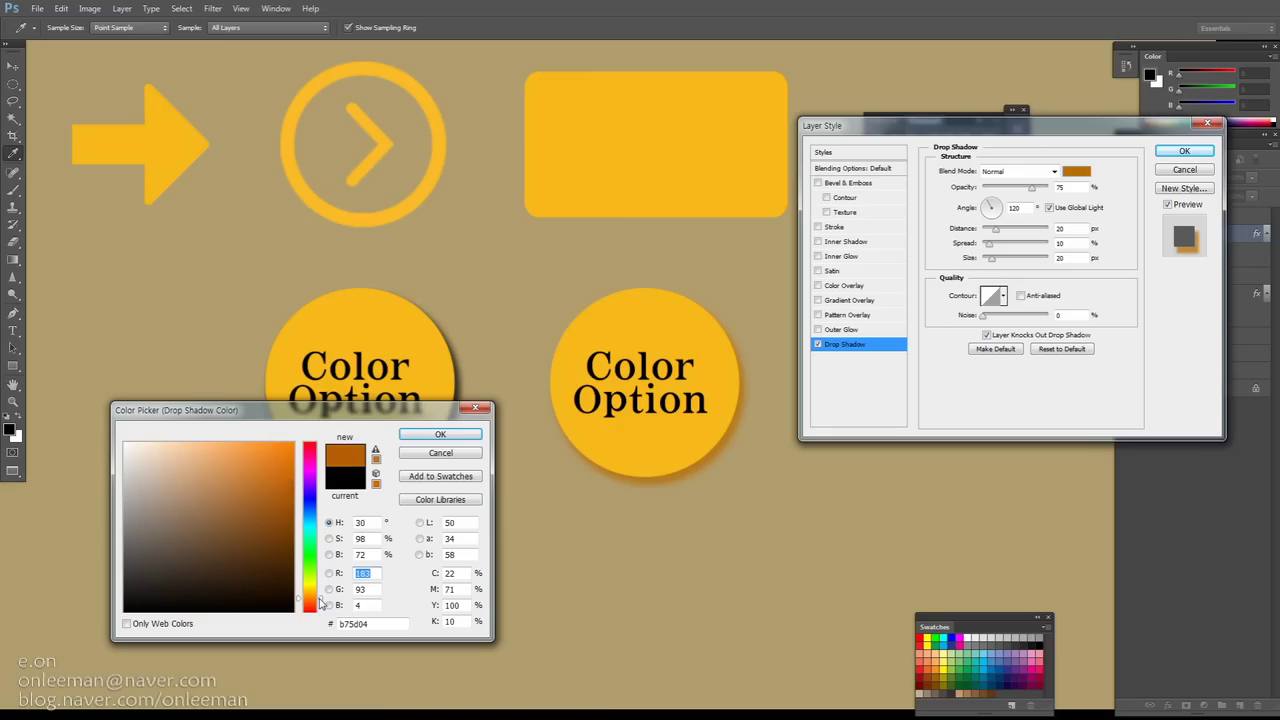
pyautogui.click(438, 436)
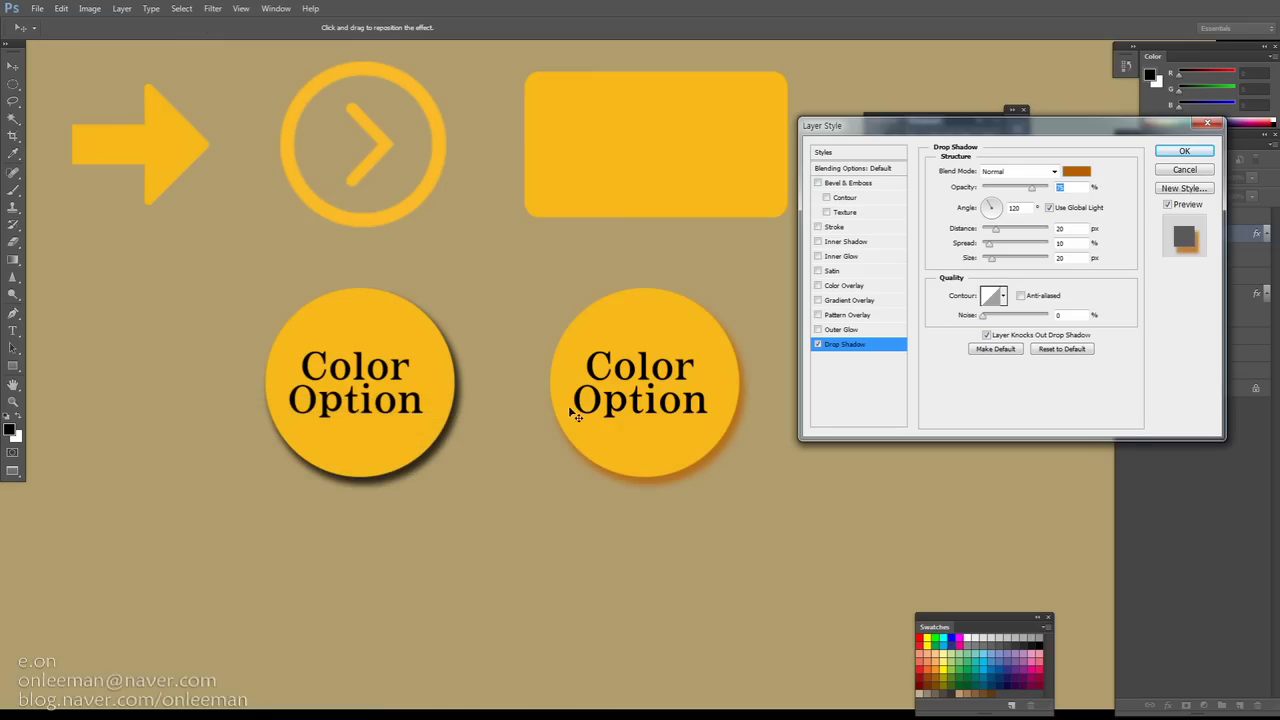
# Lower the colored shadow's opacity to 70% and apply the effect
pyautogui.moveTo(592, 406); pyautogui.dragTo(494, 399)
pyautogui.press('alt')
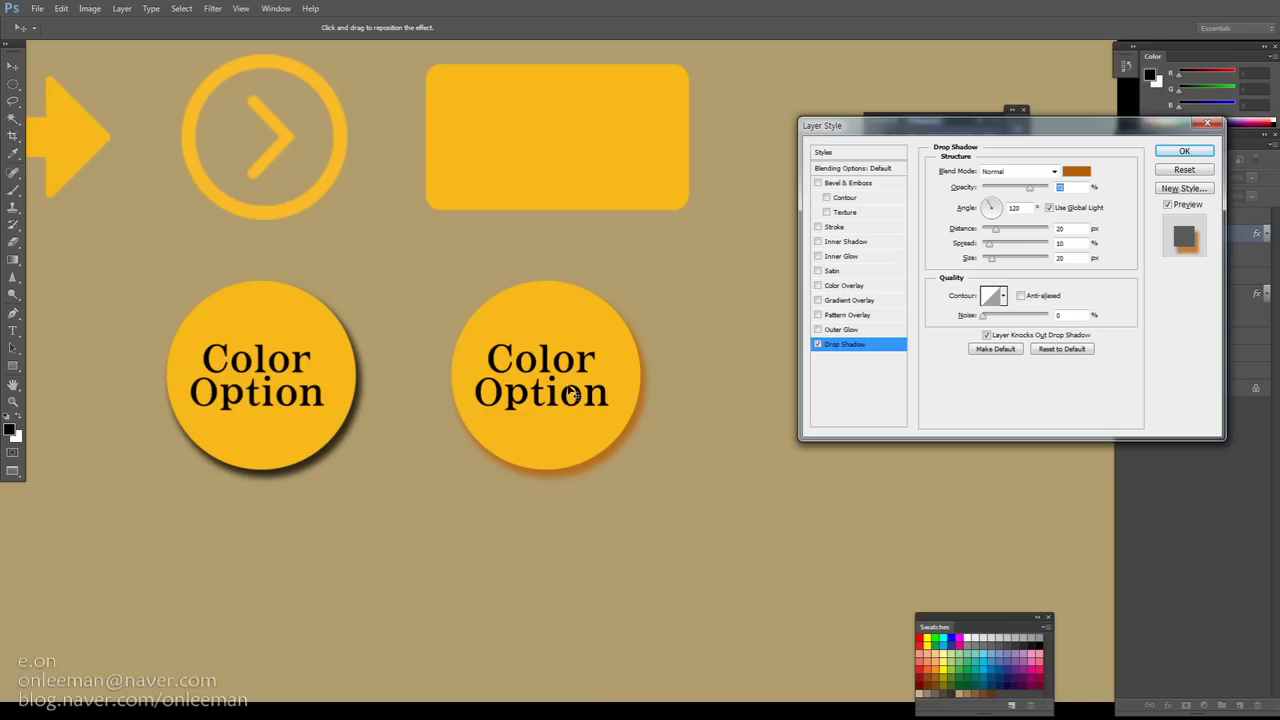
pyautogui.click(1184, 151)
# Open the blending options of the copied circle's layer and enable a Stroke effect
pyautogui.moveTo(488, 330); pyautogui.dragTo(590, 323)
pyautogui.scroll(-3, 583, 315)
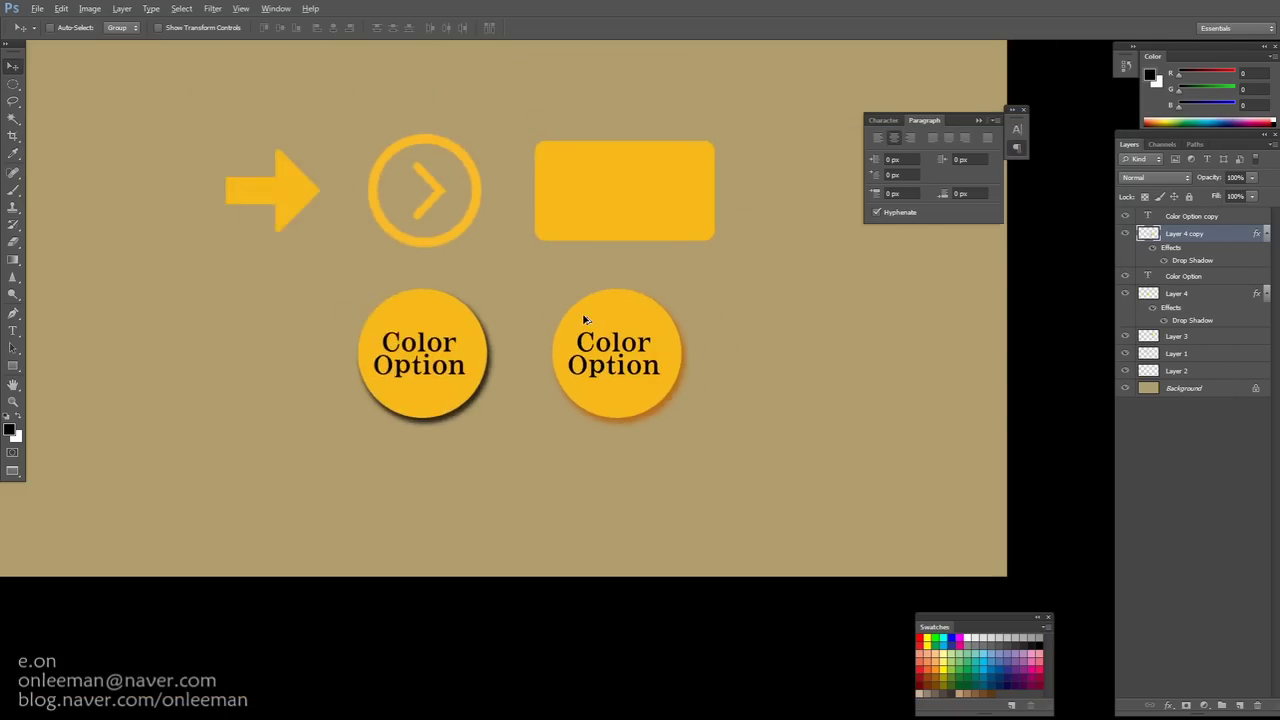
pyautogui.scroll(2, 583, 315)
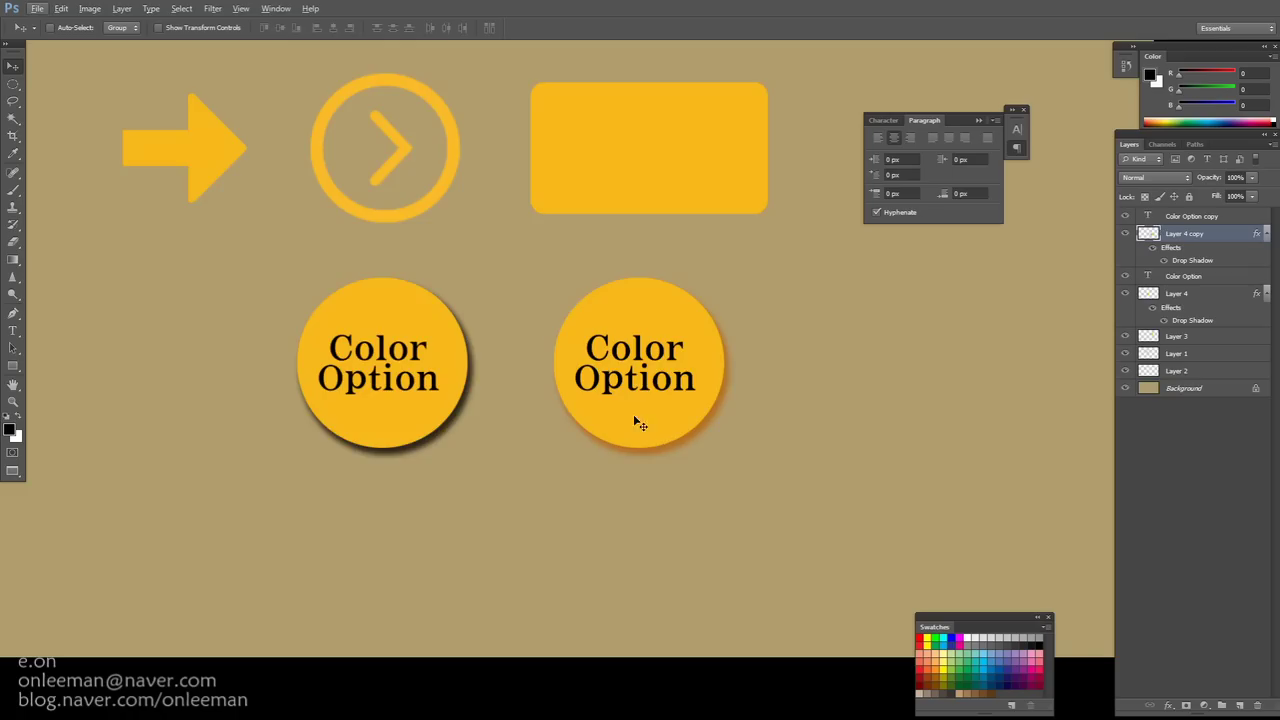
pyautogui.moveTo(552, 342); pyautogui.dragTo(614, 349)
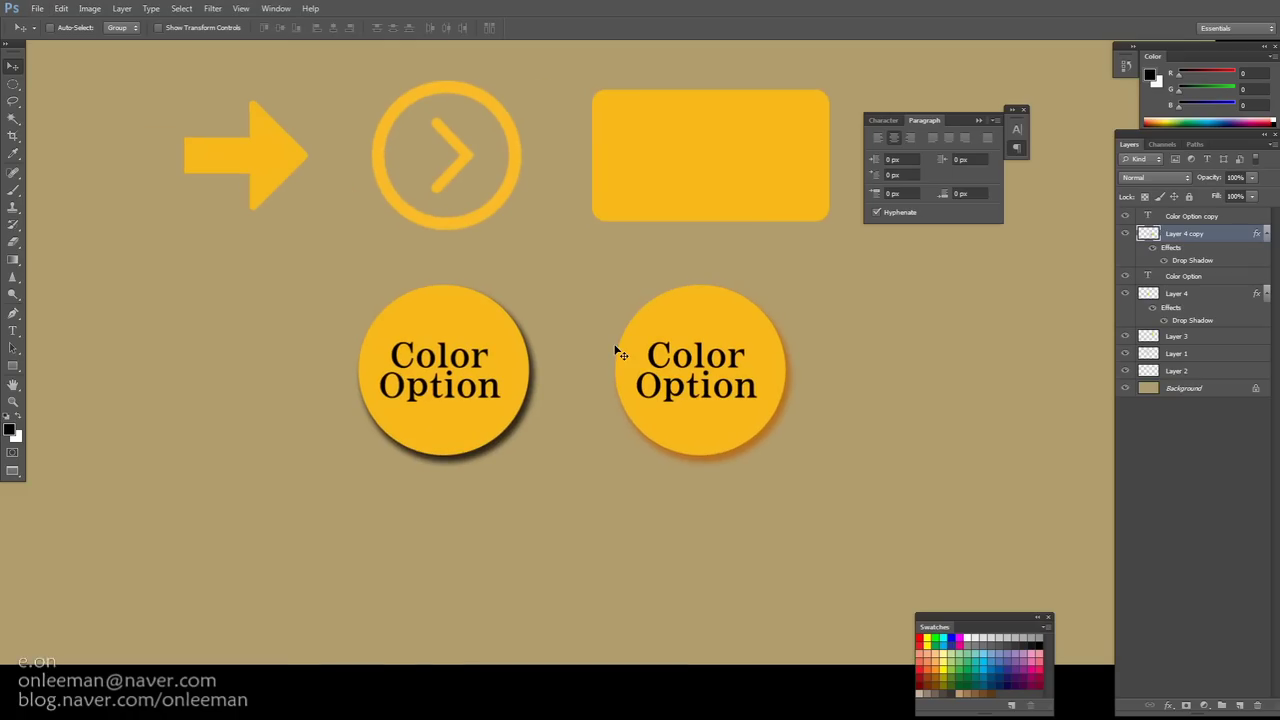
pyautogui.click(1126, 234)
pyautogui.click(1126, 234)
pyautogui.rightClick(1158, 240)
pyautogui.click(1150, 247)
pyautogui.moveTo(866, 131); pyautogui.dragTo(890, 132)
pyautogui.click(857, 230)
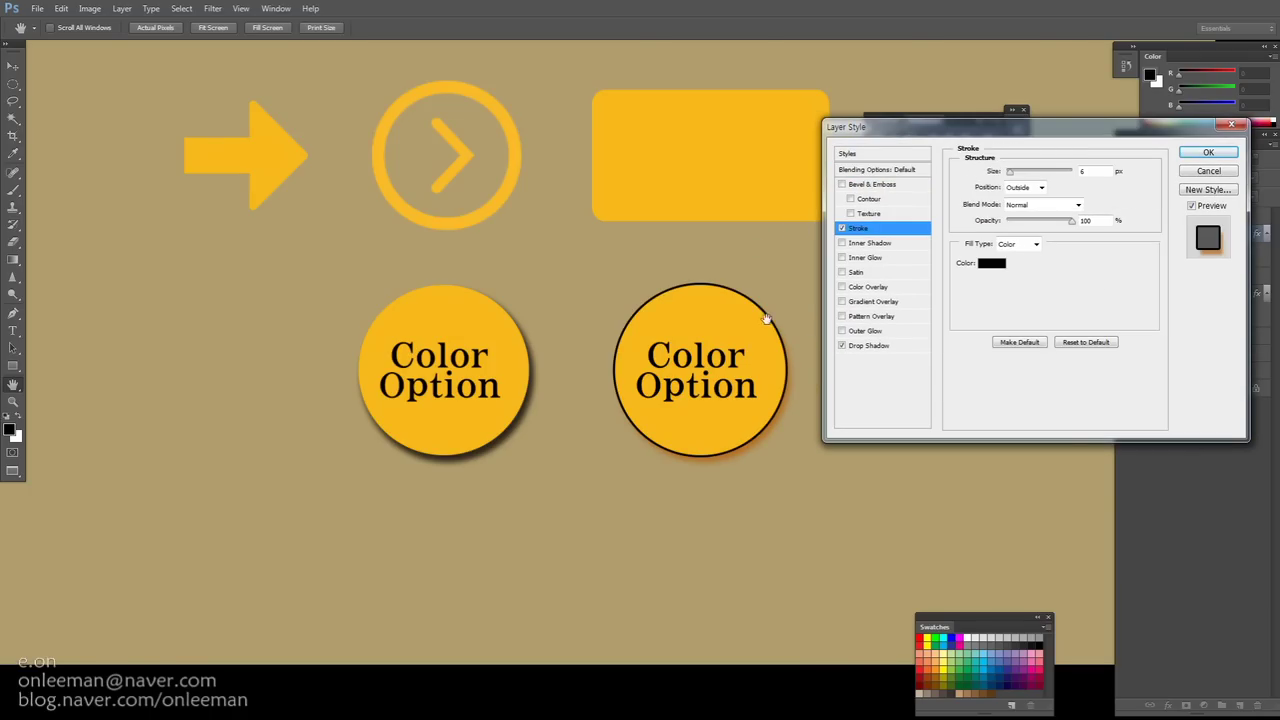
# Set the circle's stroke size to 10 px and its color to white (ffffff)
pyautogui.doubleClick(1093, 171)
pyautogui.press('Up')
pyautogui.press('Up')
pyautogui.press('Up')
pyautogui.press('Up')
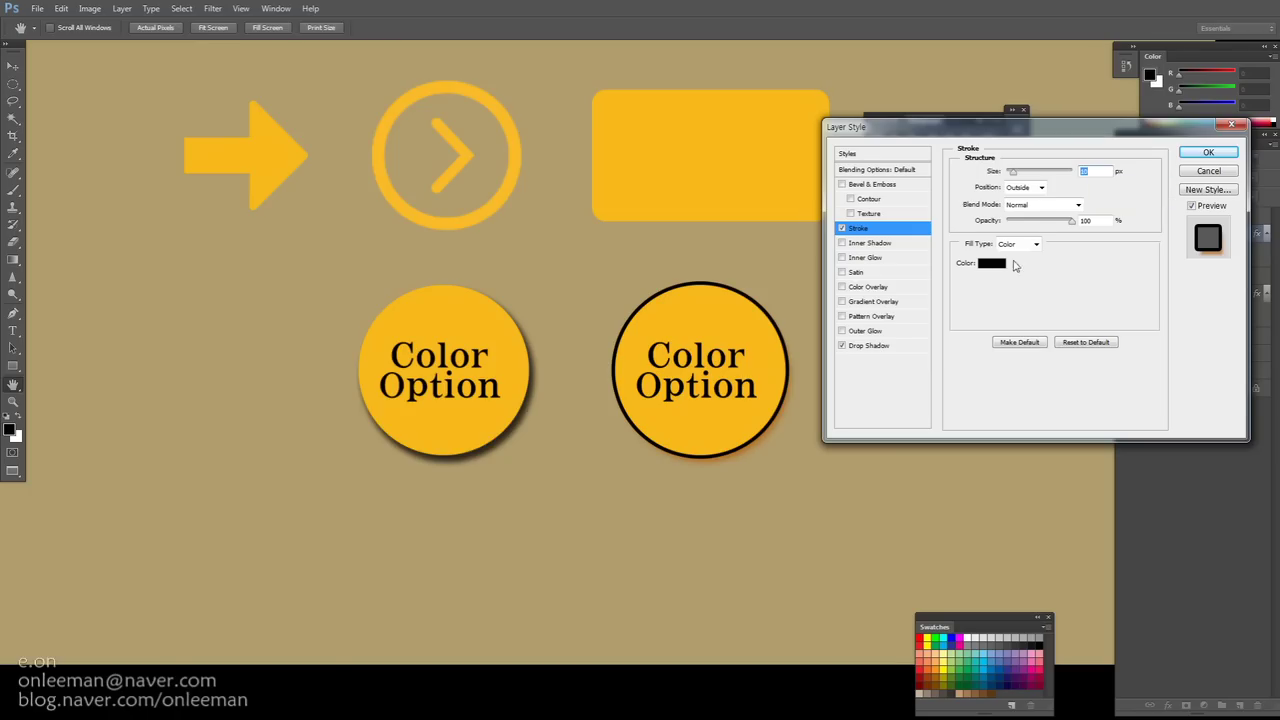
pyautogui.click(991, 263)
pyautogui.moveTo(123, 611); pyautogui.dragTo(123, 436)
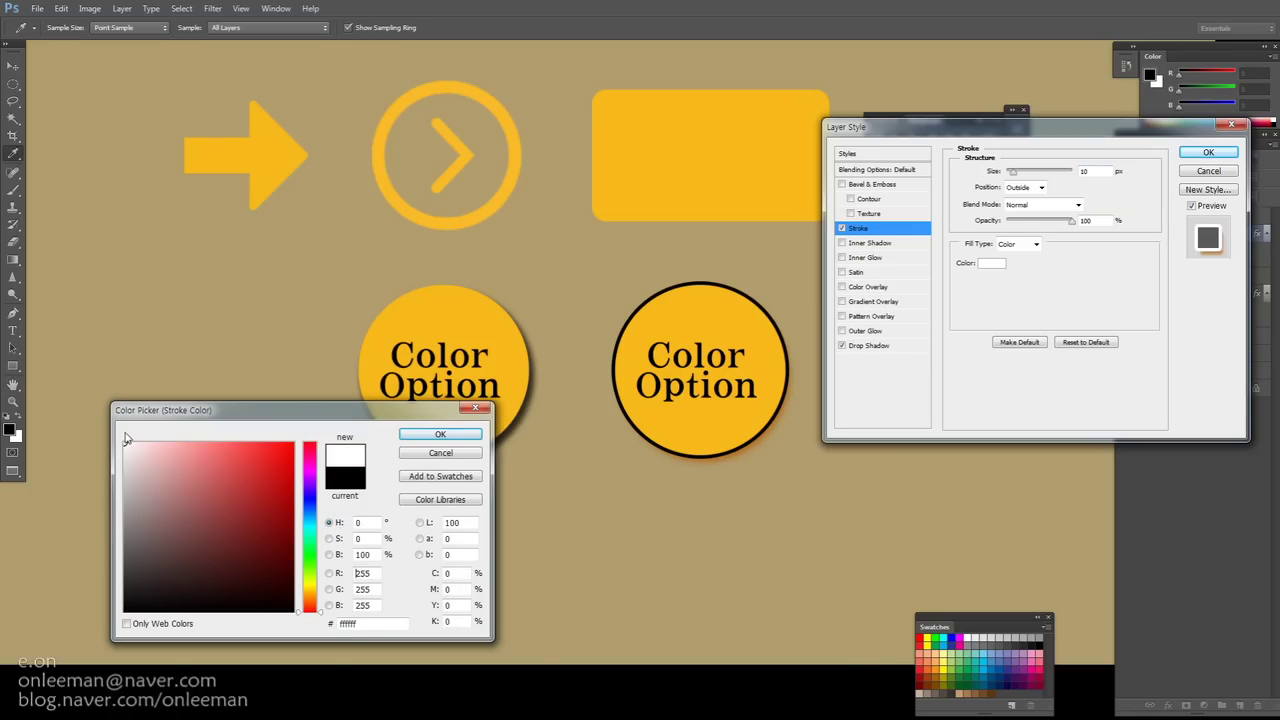
pyautogui.click(423, 440)
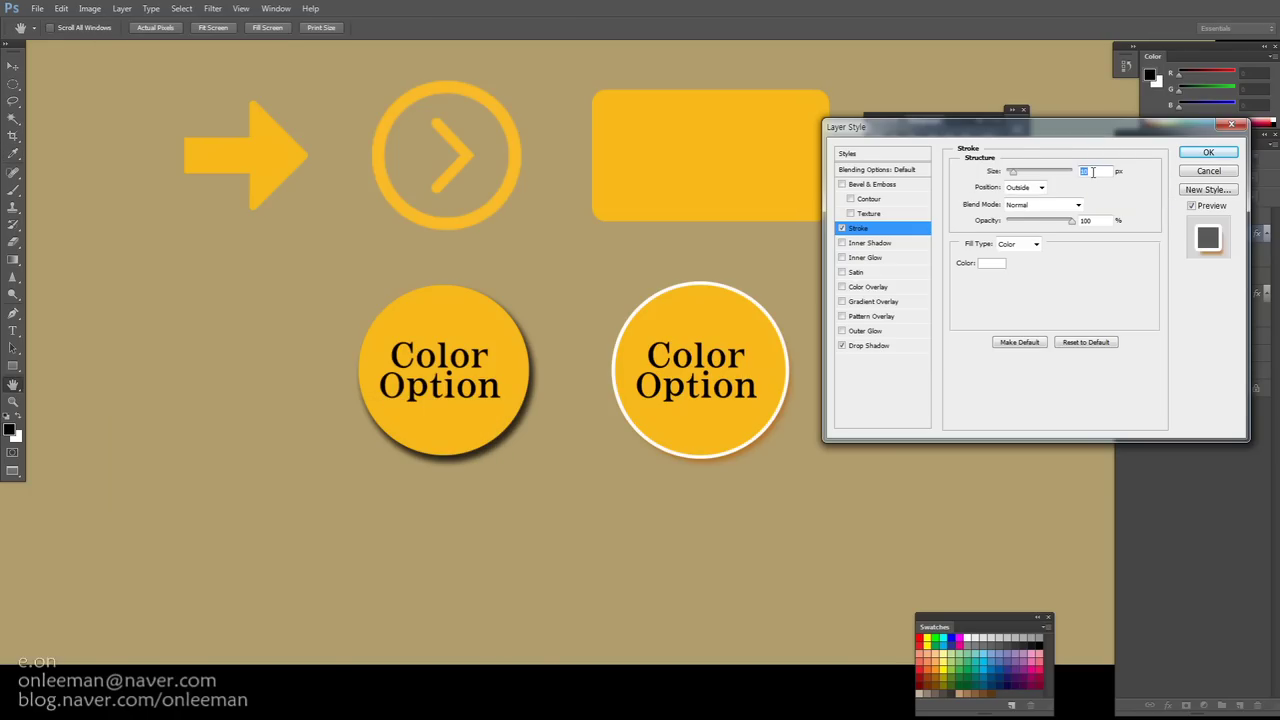
# Increase the circle's white stroke size to 15 px and apply the layer style
pyautogui.press('Up')
pyautogui.press('Up')
pyautogui.press('Up')
pyautogui.press('Up')
pyautogui.press('Up')
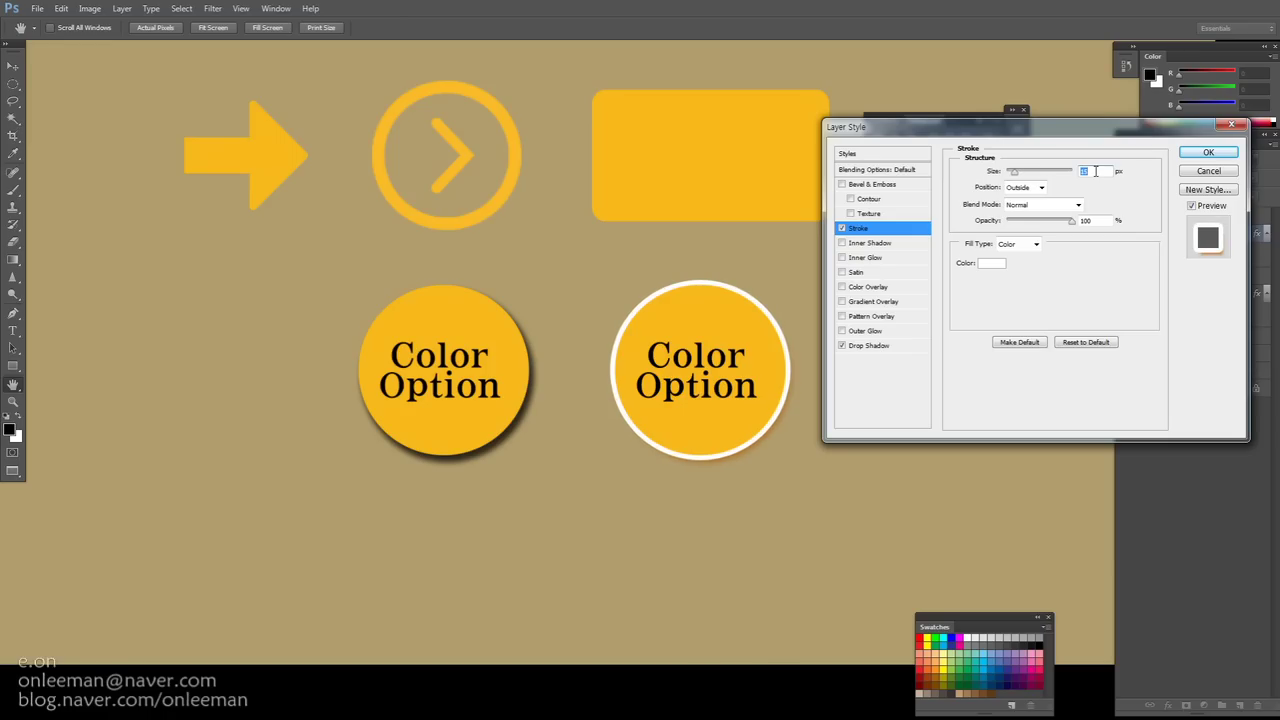
pyautogui.click(1205, 153)
# Duplicate the stroked circle's layer, hiding the drop shadow on the duplicate and the stroke on the original
pyautogui.moveTo(658, 326); pyautogui.dragTo(580, 312)
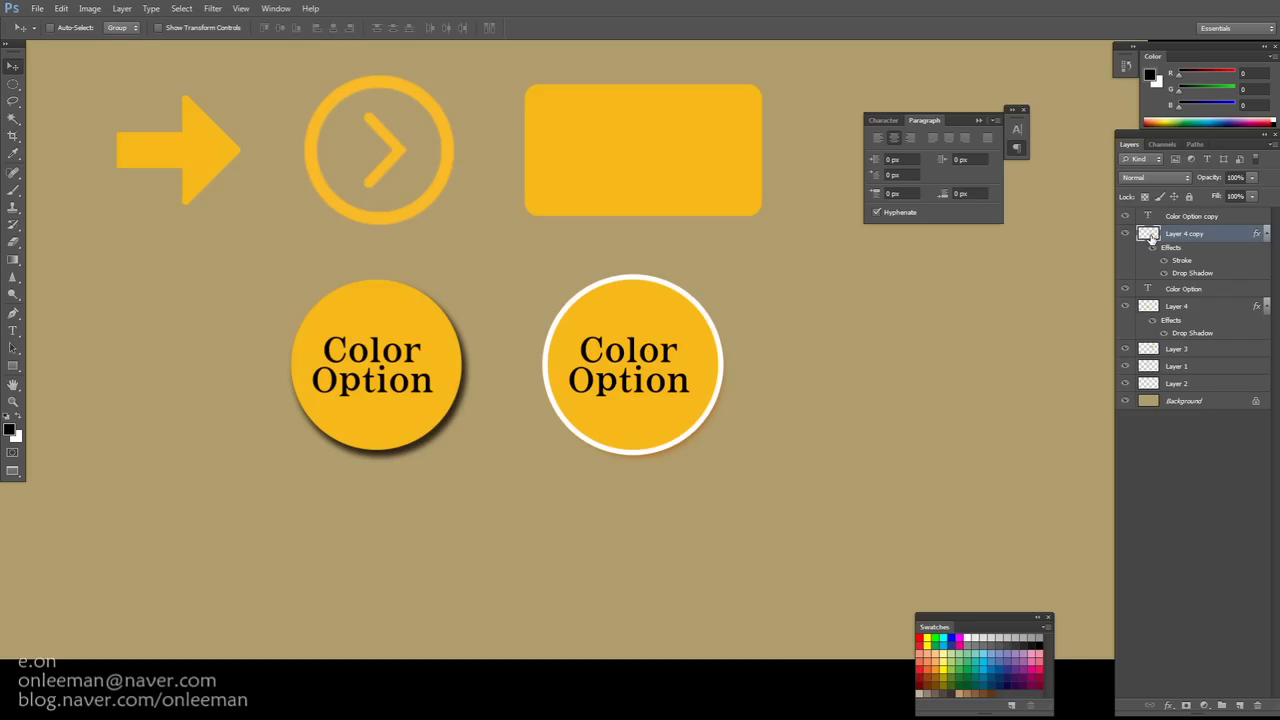
pyautogui.hotkey('ctrl', 'j')
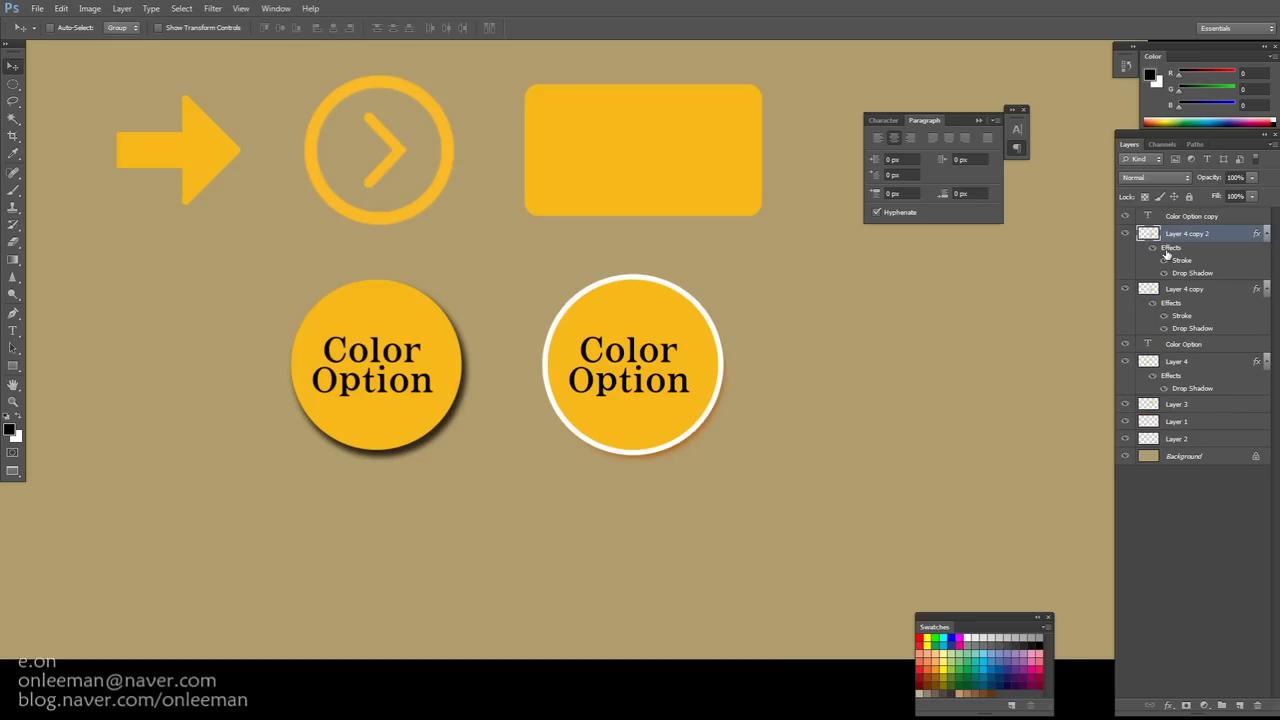
pyautogui.click(1164, 273)
pyautogui.click(1164, 316)
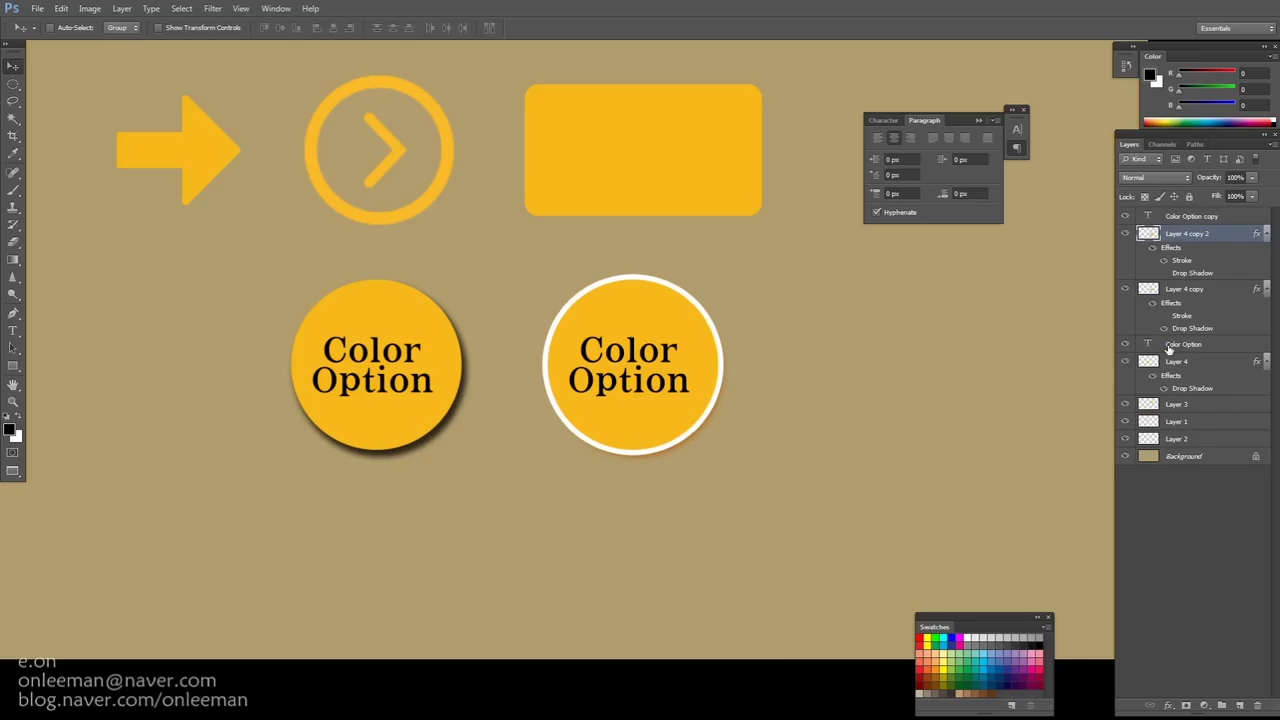
# Set the duplicated circle layer's fill to 0%
pyautogui.click(1230, 196)
pyautogui.write('0')
pyautogui.press('Return')
# Delete the duplicated circle layer and add a new empty layer above the remaining copied circle
pyautogui.click(1168, 295)
pyautogui.click(1170, 240)
pyautogui.press('Delete')
pyautogui.hotkey('ctrl', 'shift', 'n')
pyautogui.press('Return')
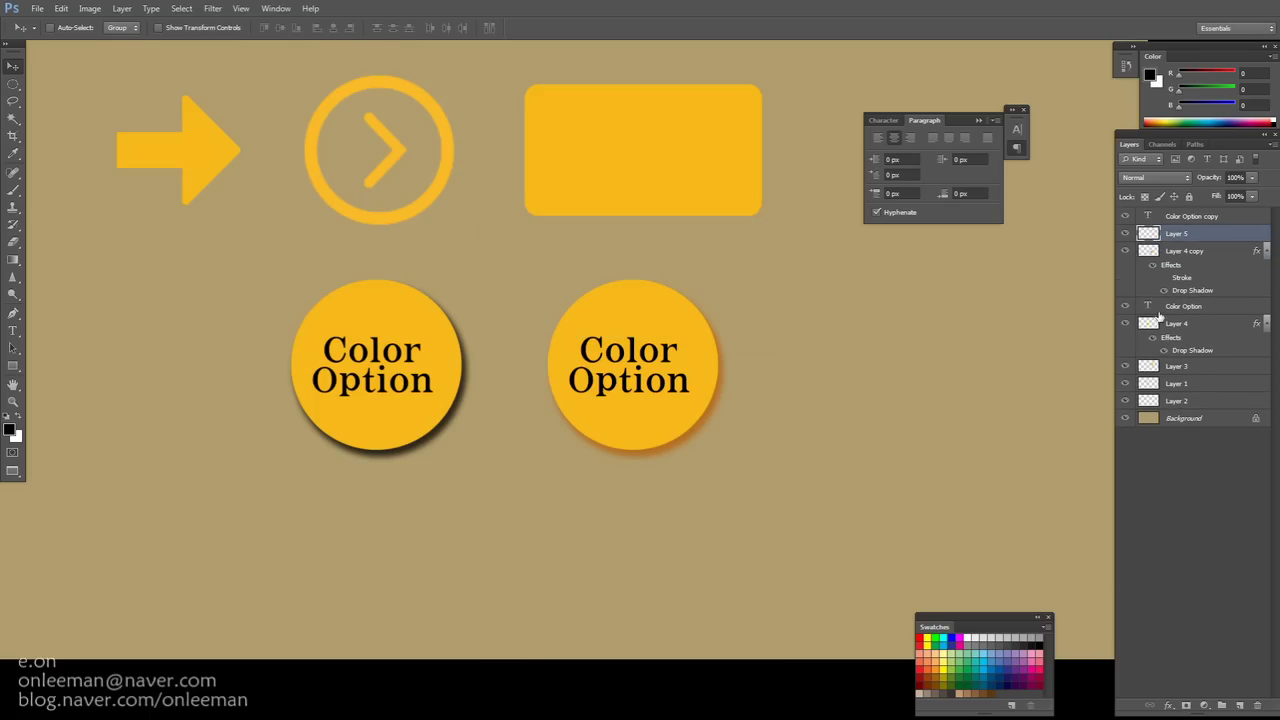
# Stroke the copied circle's outline on the new layer with a 15 px white centered line and deselect
pyautogui.keyDown('ctrl'); pyautogui.click(1149, 254); pyautogui.keyUp('ctrl')
pyautogui.click(60, 9)
pyautogui.click(80, 215)
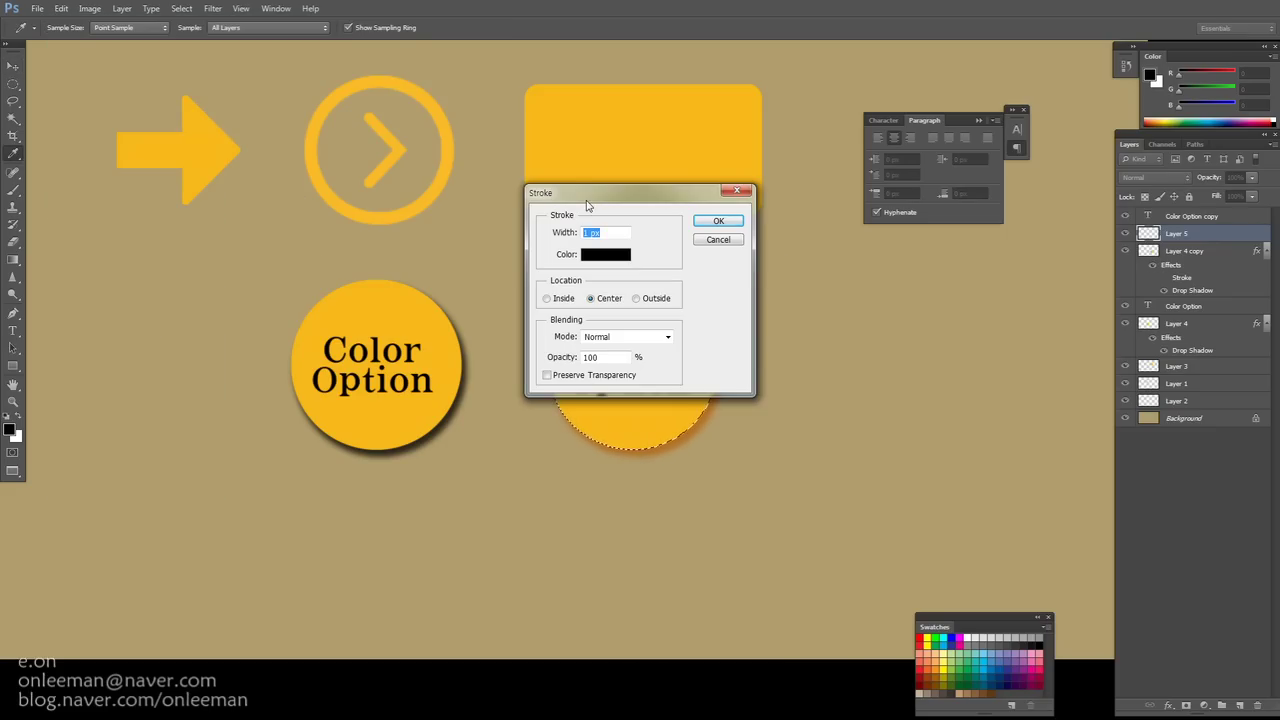
pyautogui.moveTo(563, 192); pyautogui.dragTo(194, 288)
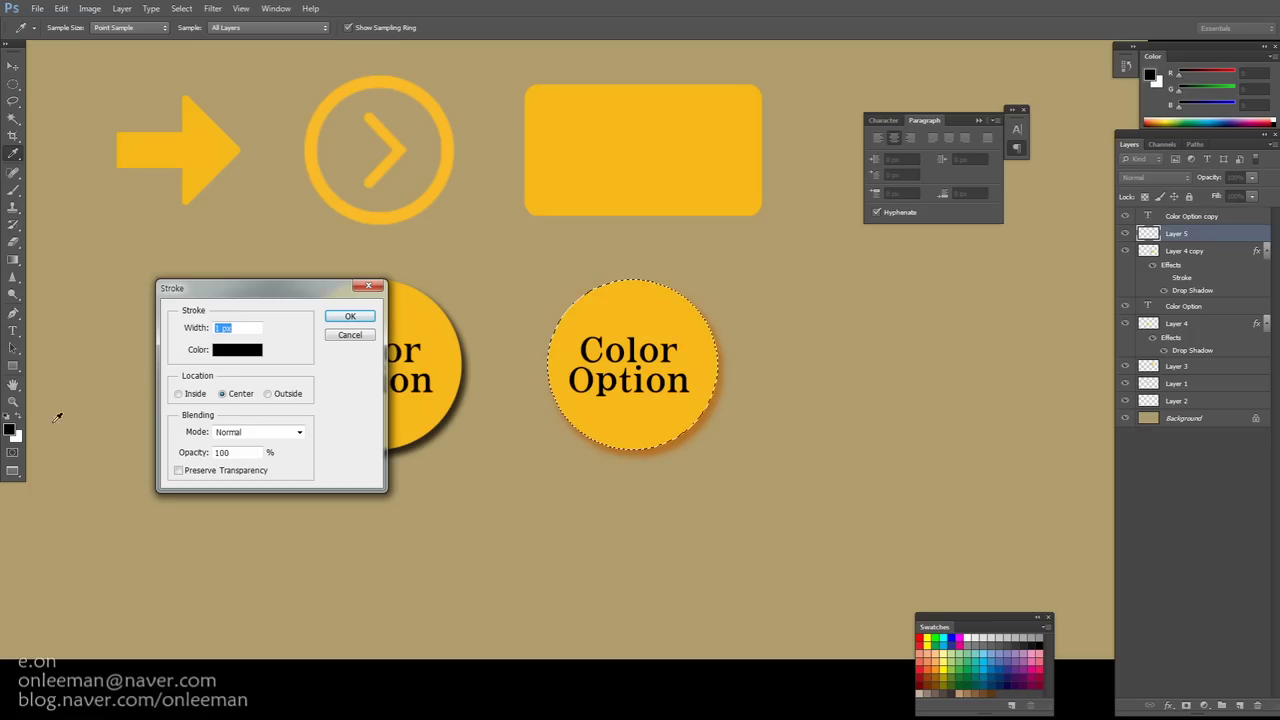
pyautogui.click(228, 352)
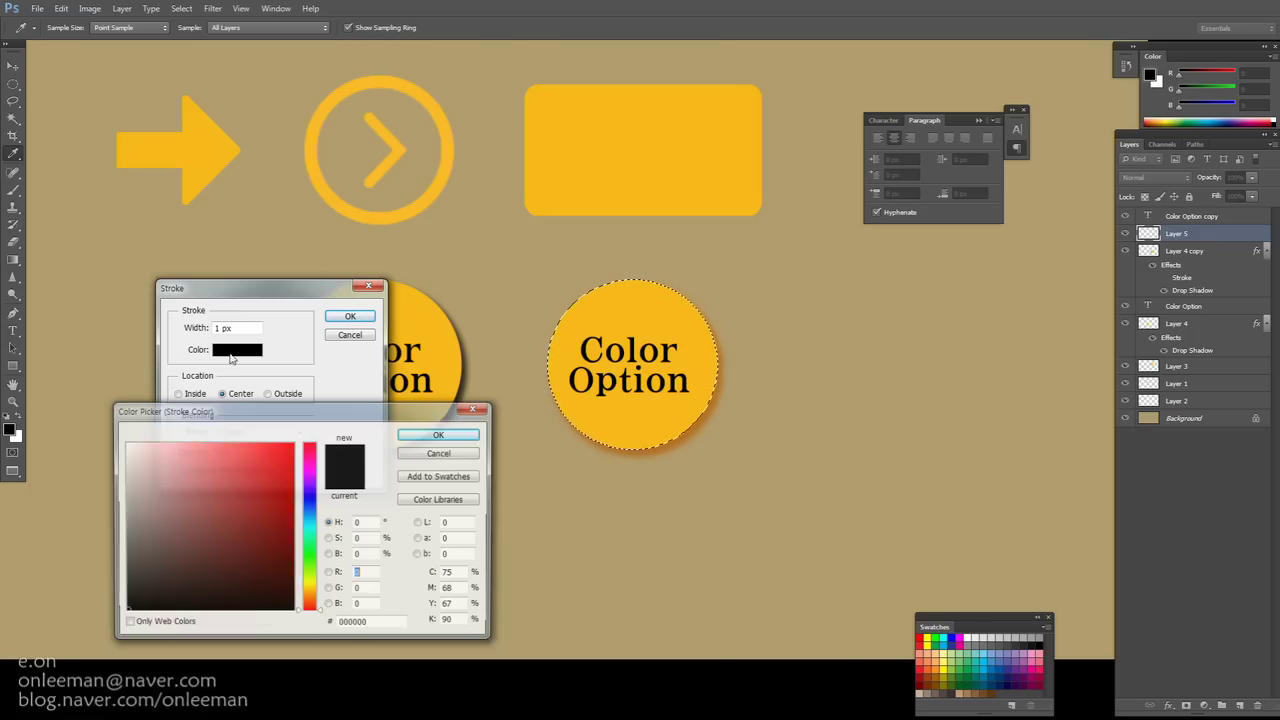
pyautogui.click(440, 434)
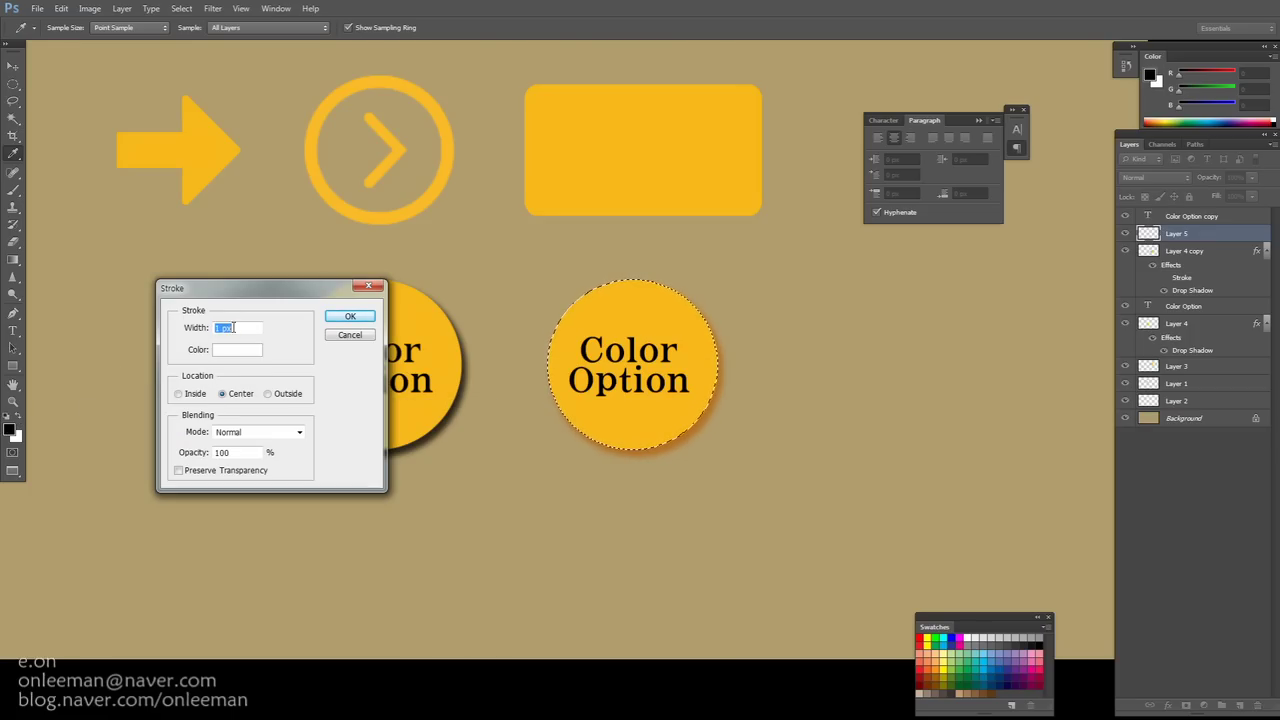
pyautogui.write('15')
pyautogui.click(343, 316)
pyautogui.press('v')
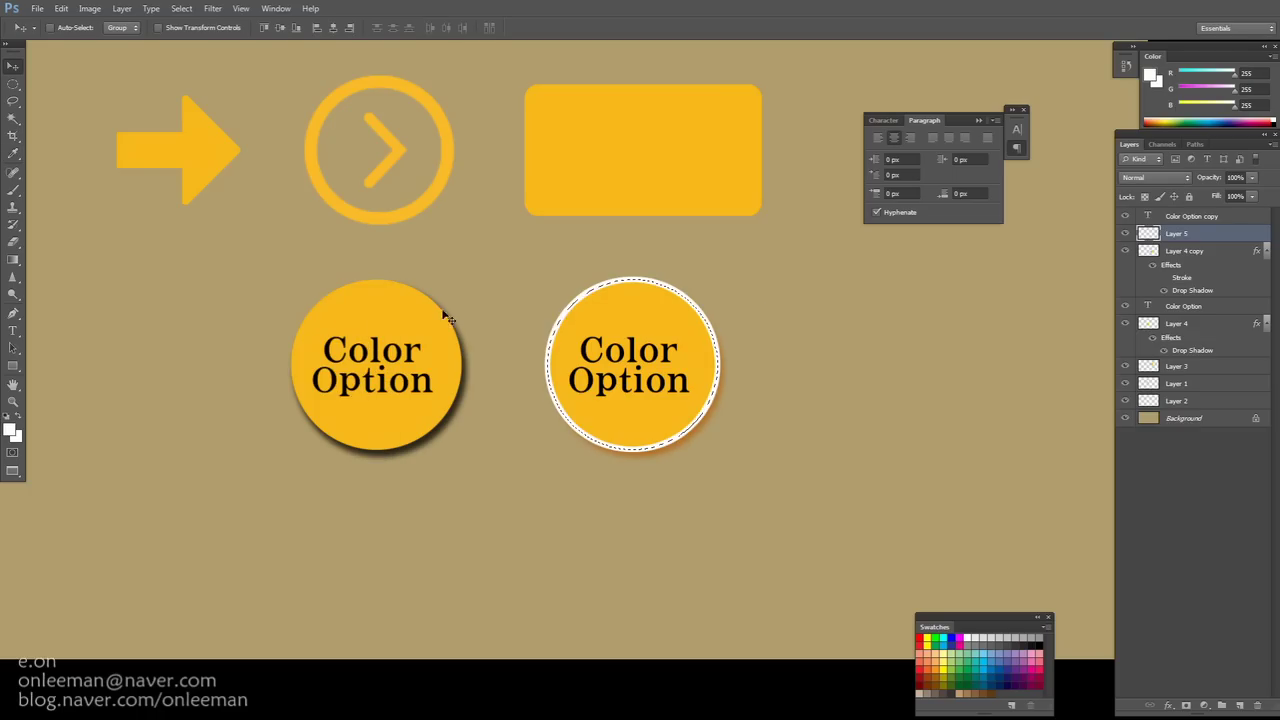
pyautogui.press('m')
pyautogui.hotkey('ctrl', 'd')
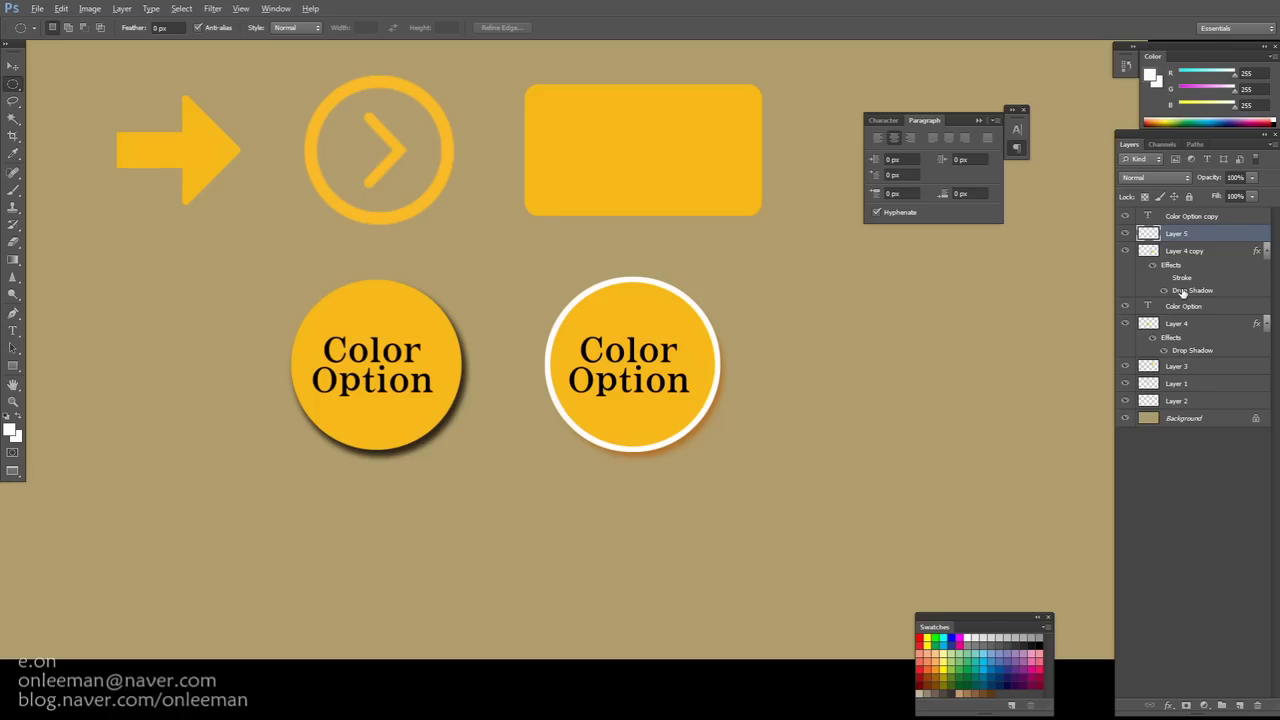
# Copy the circle's drop shadow onto the white ring's layer and set it to distance 5 px, spread 0% and a smaller size
pyautogui.moveTo(1183, 292); pyautogui.dragTo(1182, 238)
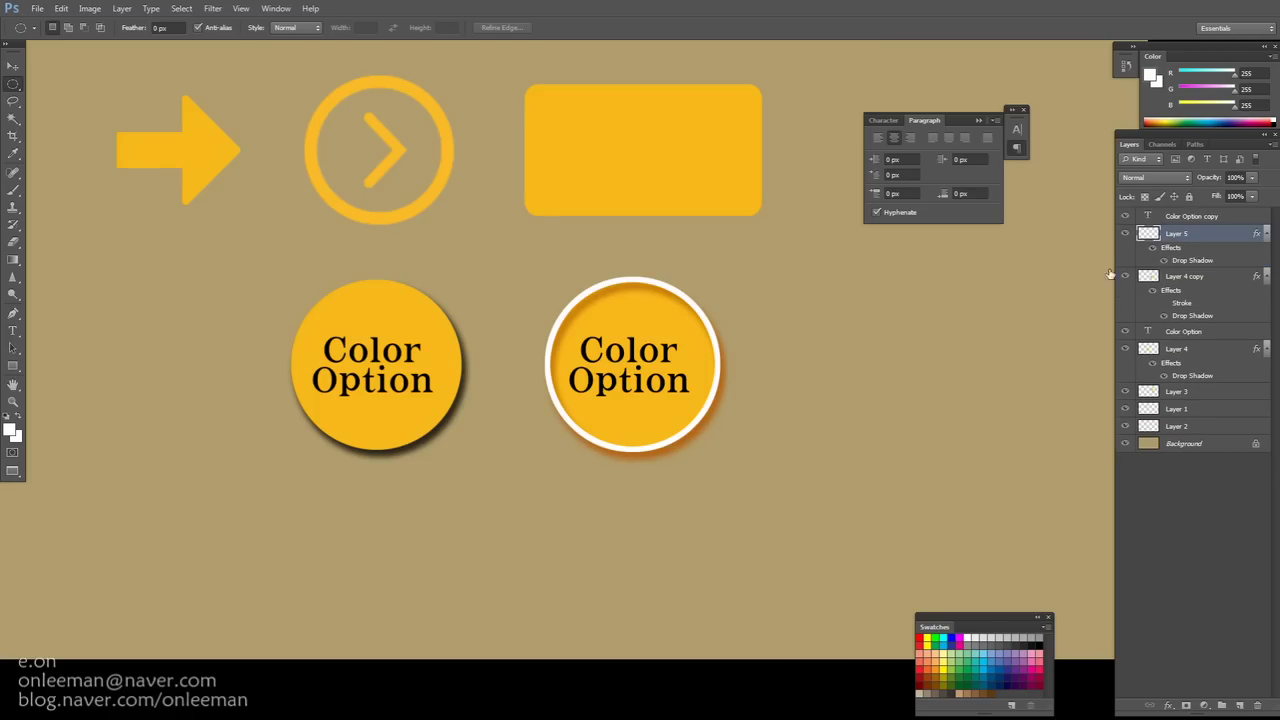
pyautogui.doubleClick(1181, 261)
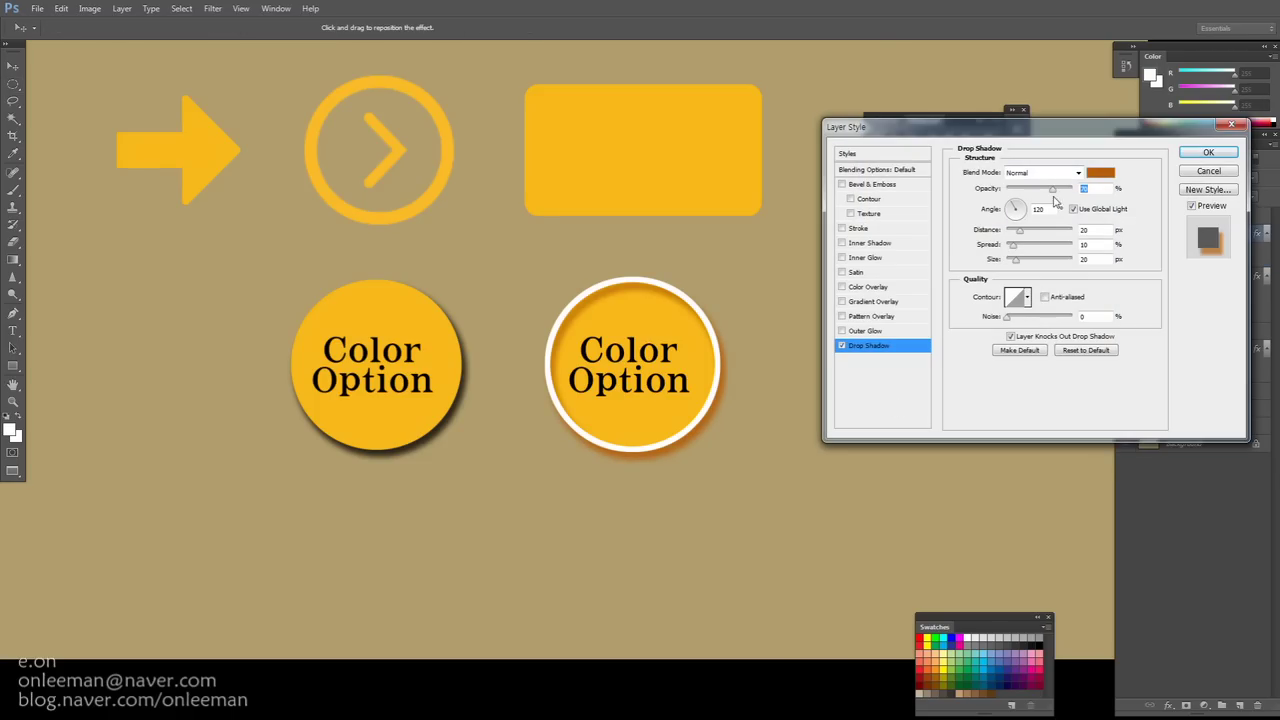
pyautogui.click(1095, 229)
pyautogui.hotkey('shift', 'Down')
pyautogui.hotkey('shift', 'Down')
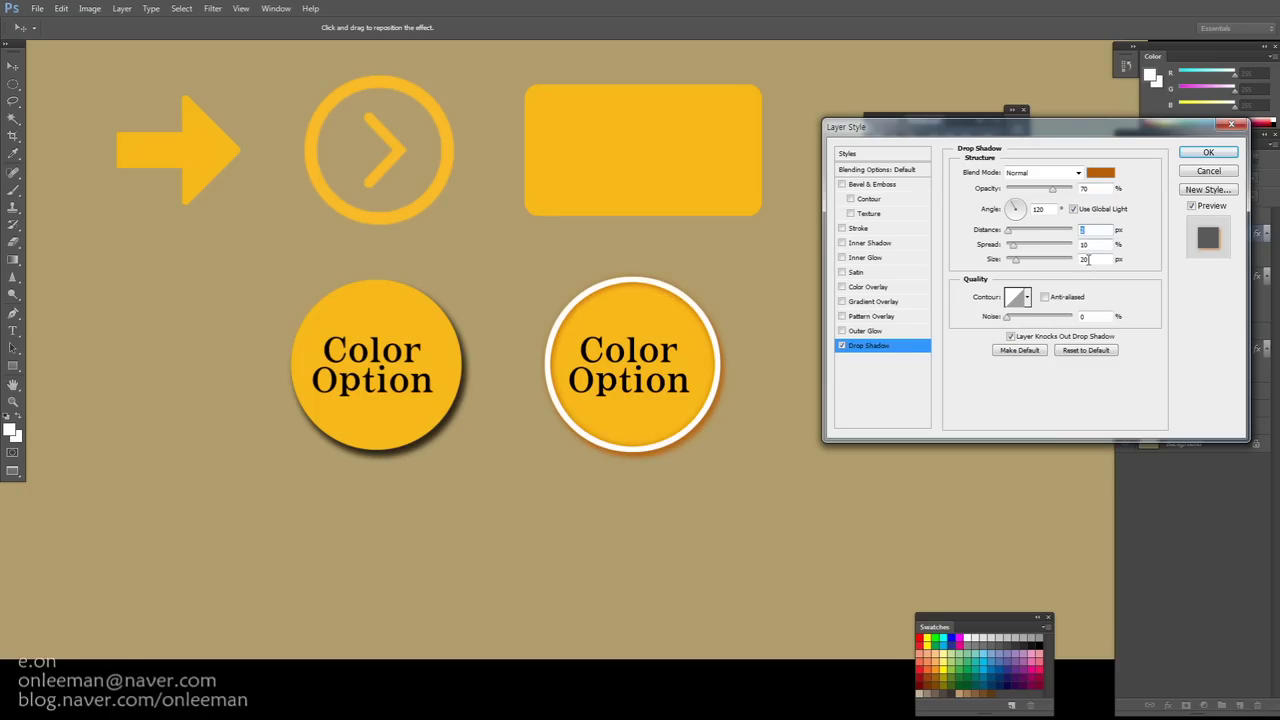
pyautogui.write('2')
pyautogui.click(1090, 259)
pyautogui.click(1094, 243)
pyautogui.hotkey('shift', 'Down')
pyautogui.click(1091, 230)
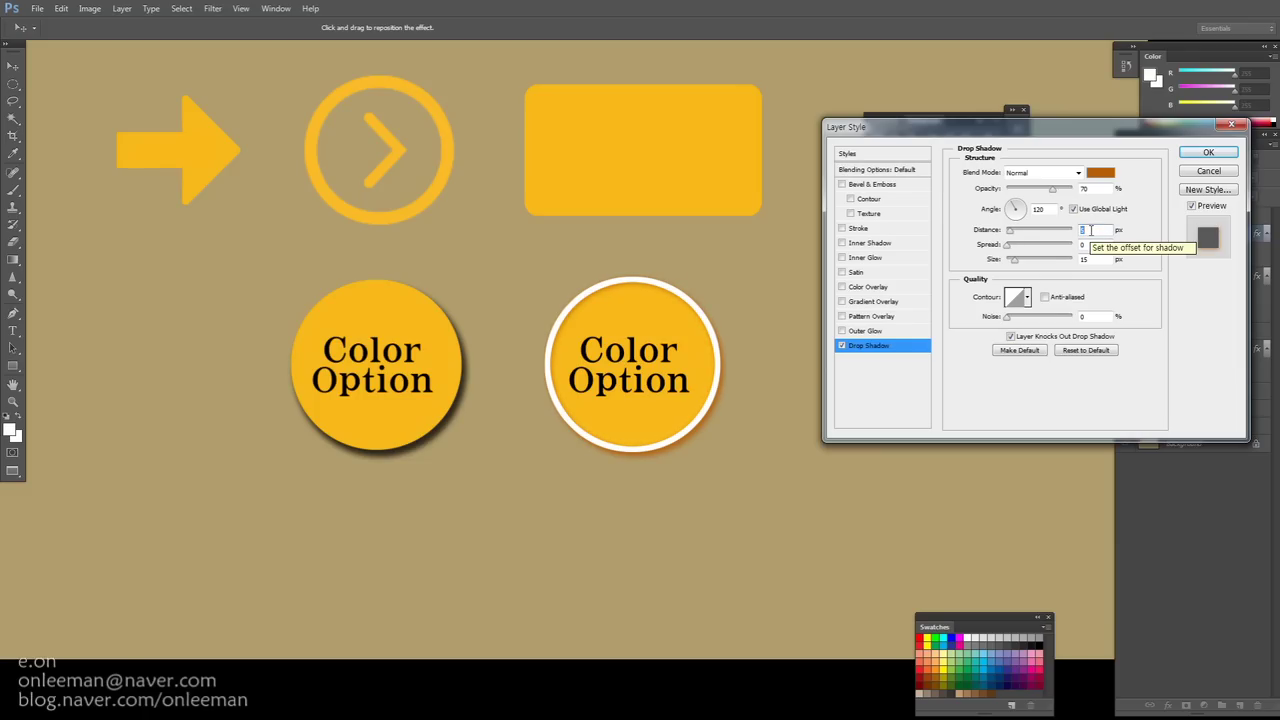
pyautogui.click(1092, 258)
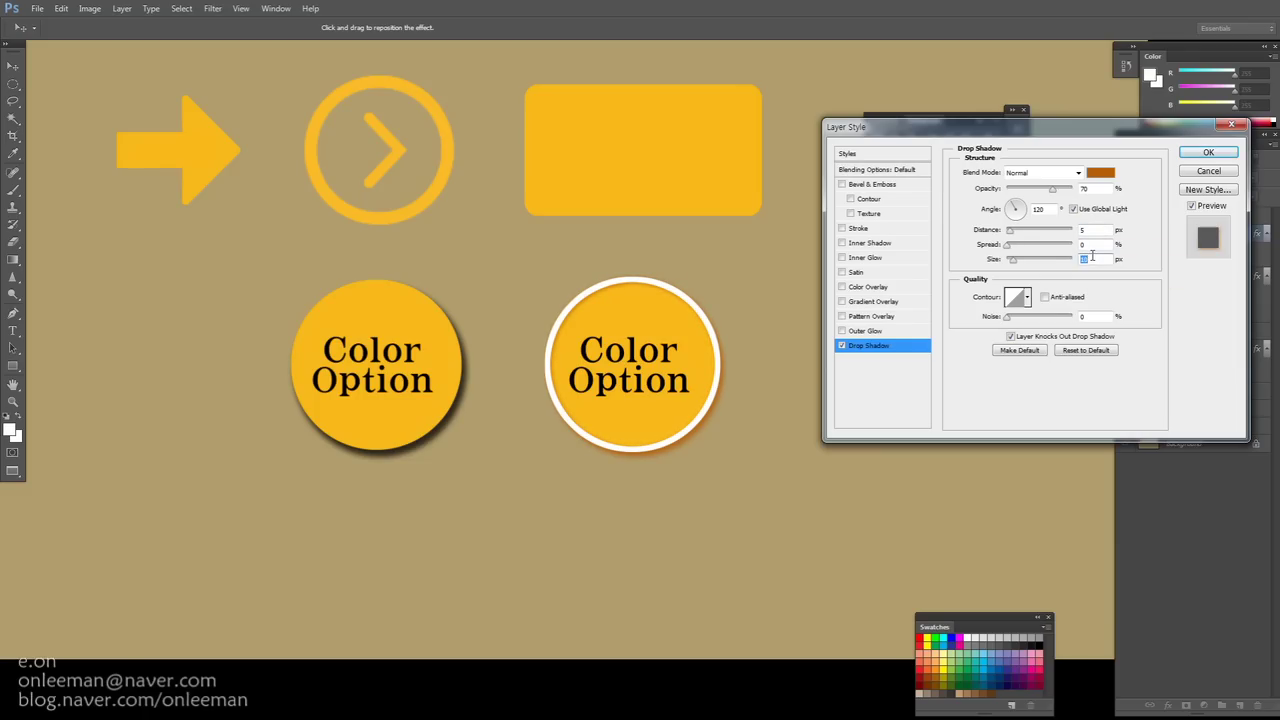
pyautogui.click(1205, 153)
pyautogui.moveTo(620, 440); pyautogui.dragTo(586, 386)
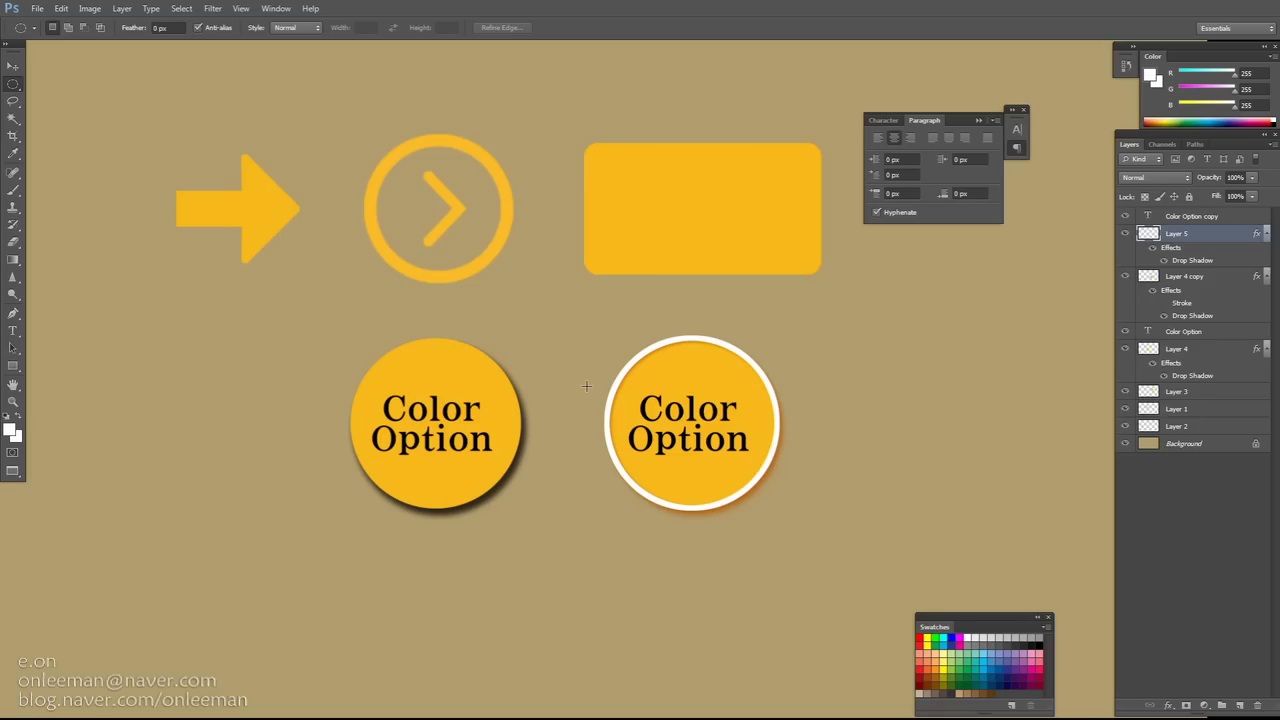
pyautogui.moveTo(871, 344); pyautogui.dragTo(820, 276)
pyautogui.moveTo(590, 230); pyautogui.dragTo(615, 255)
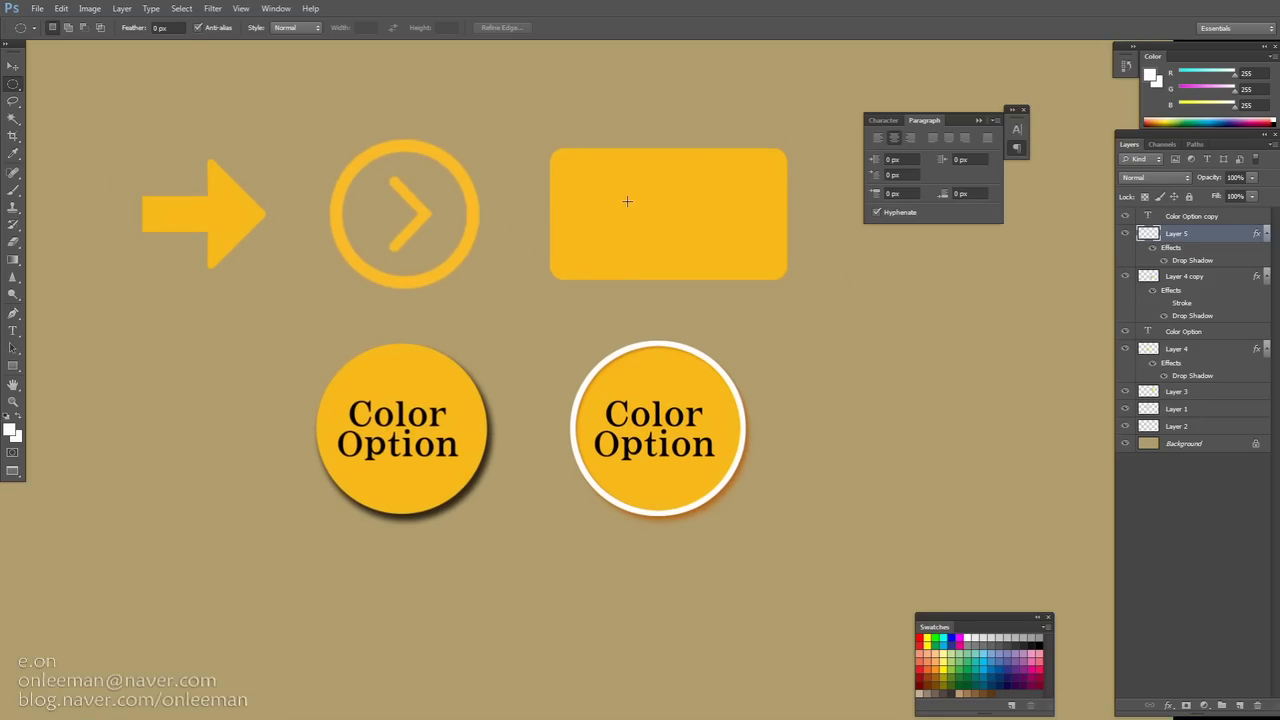
pyautogui.moveTo(525, 256); pyautogui.dragTo(557, 232)
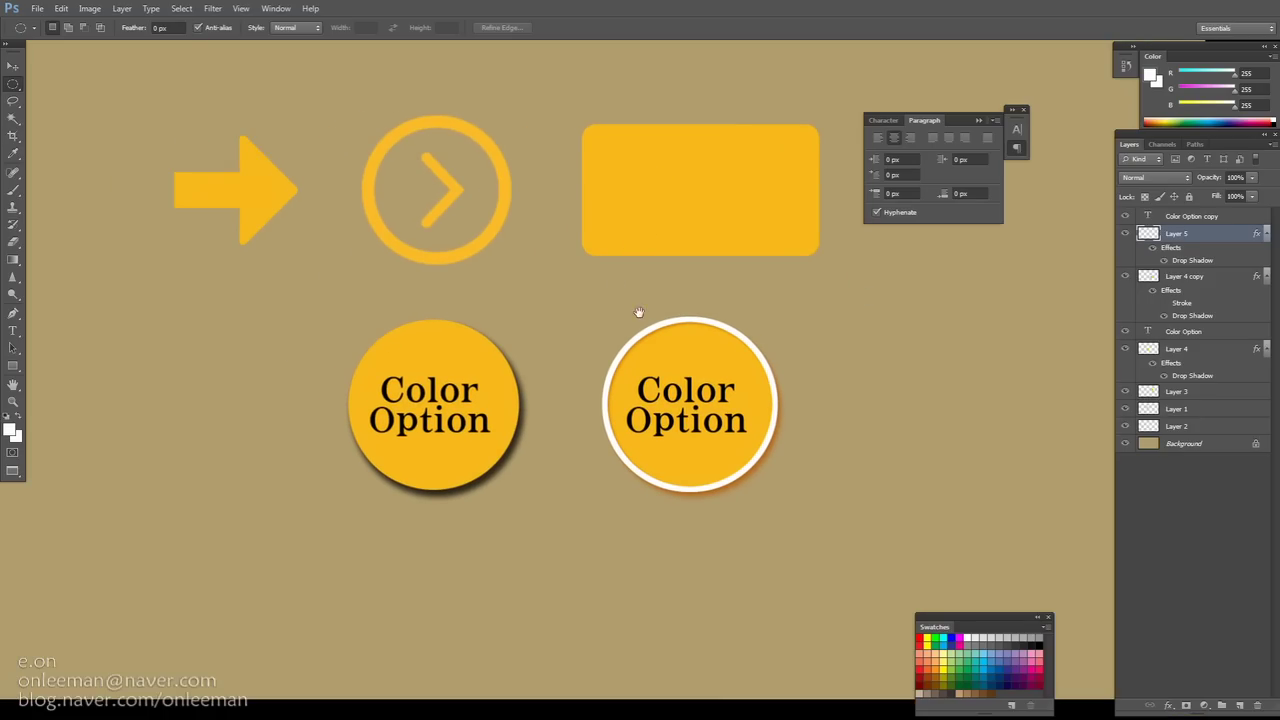
pyautogui.moveTo(720, 298); pyautogui.dragTo(740, 283)
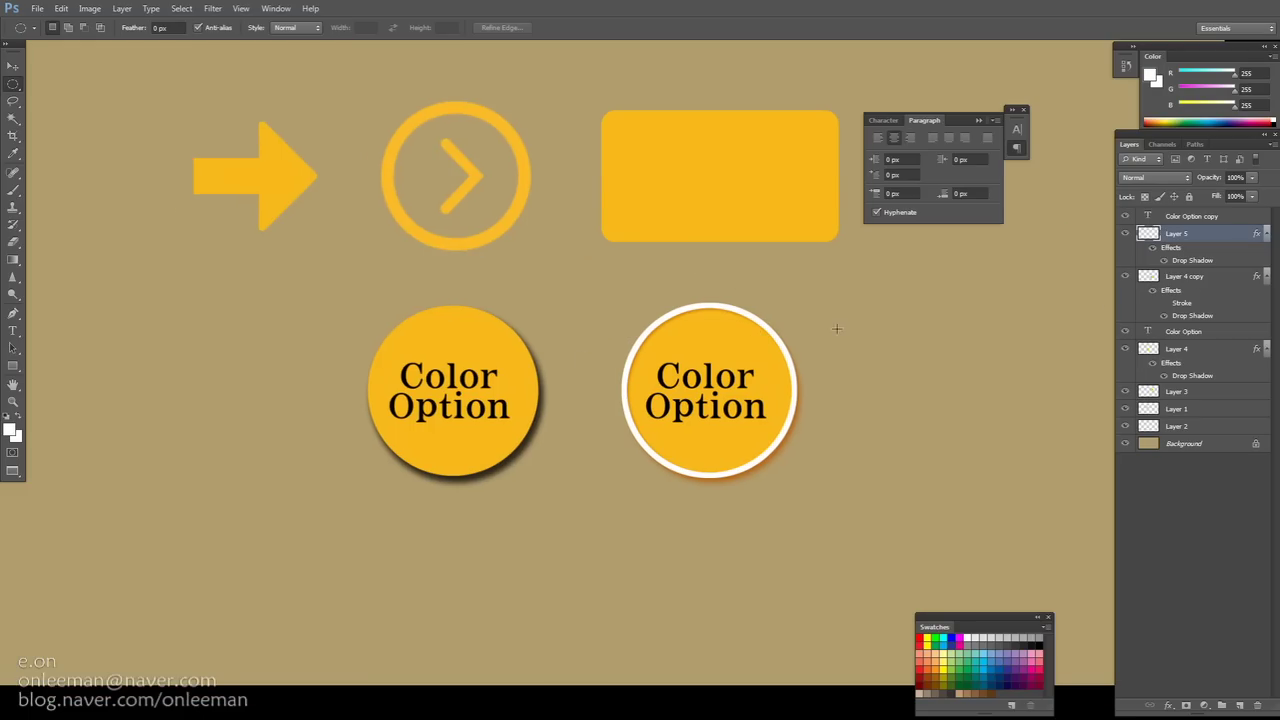
pyautogui.click(1150, 278)
pyautogui.click(1126, 278)
pyautogui.click(1126, 278)
pyautogui.rightClick(1150, 288)
pyautogui.click(1140, 288)
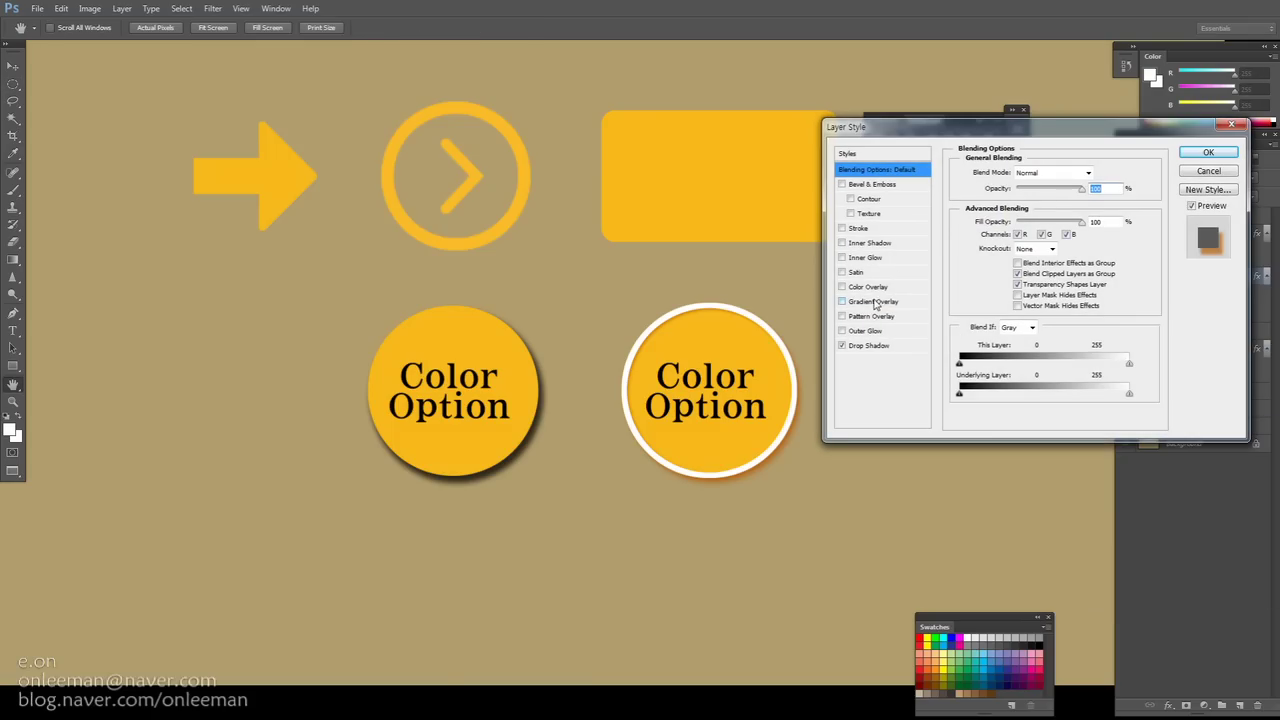
pyautogui.click(1188, 177)
# Set the foreground colour to the bordered button's yellow, #f8b91a
pyautogui.click(12, 429)
pyautogui.click(684, 336)
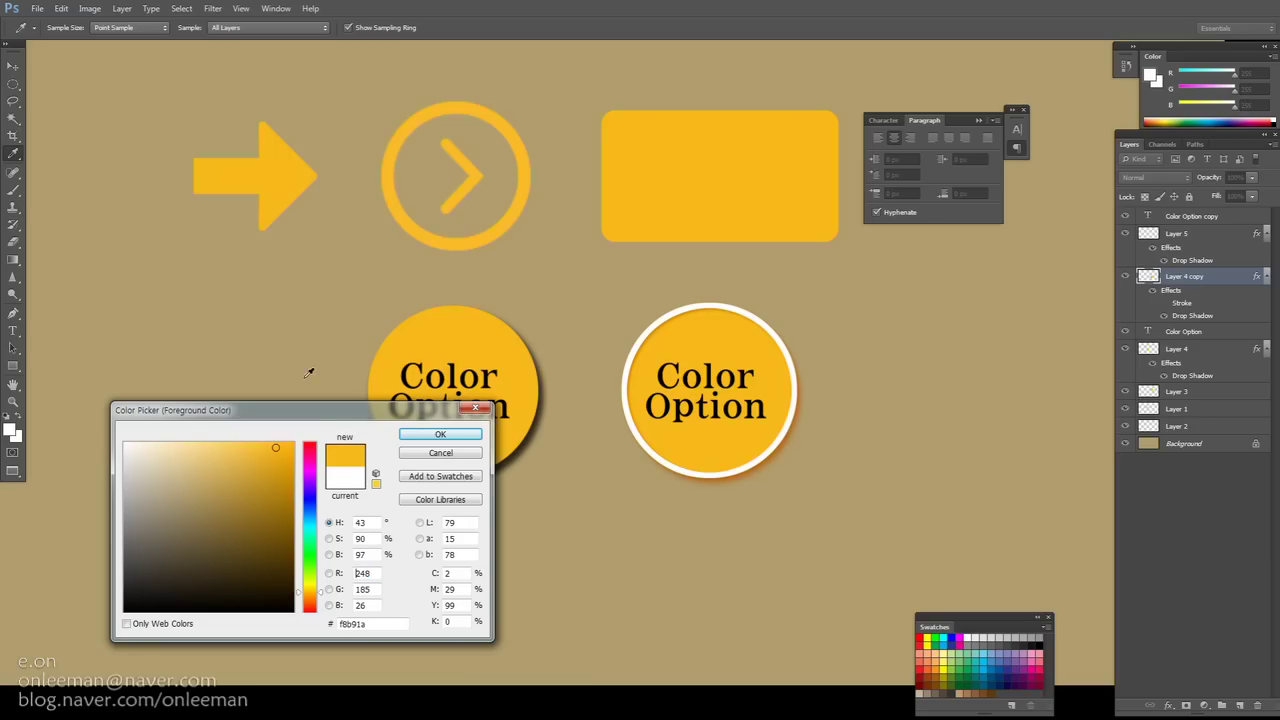
pyautogui.click(440, 434)
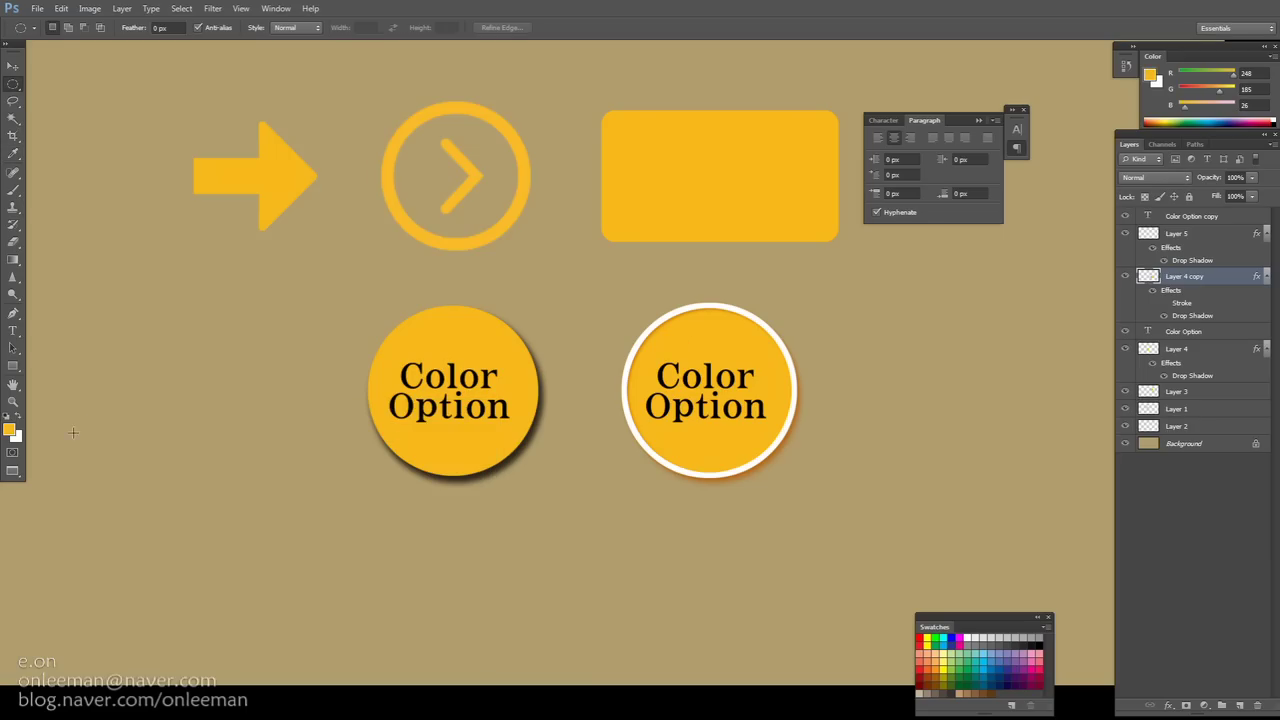
# Set the background colour to a lighter yellow, #fad749, and swap it with the foreground colour
pyautogui.click(14, 440)
pyautogui.click(707, 322)
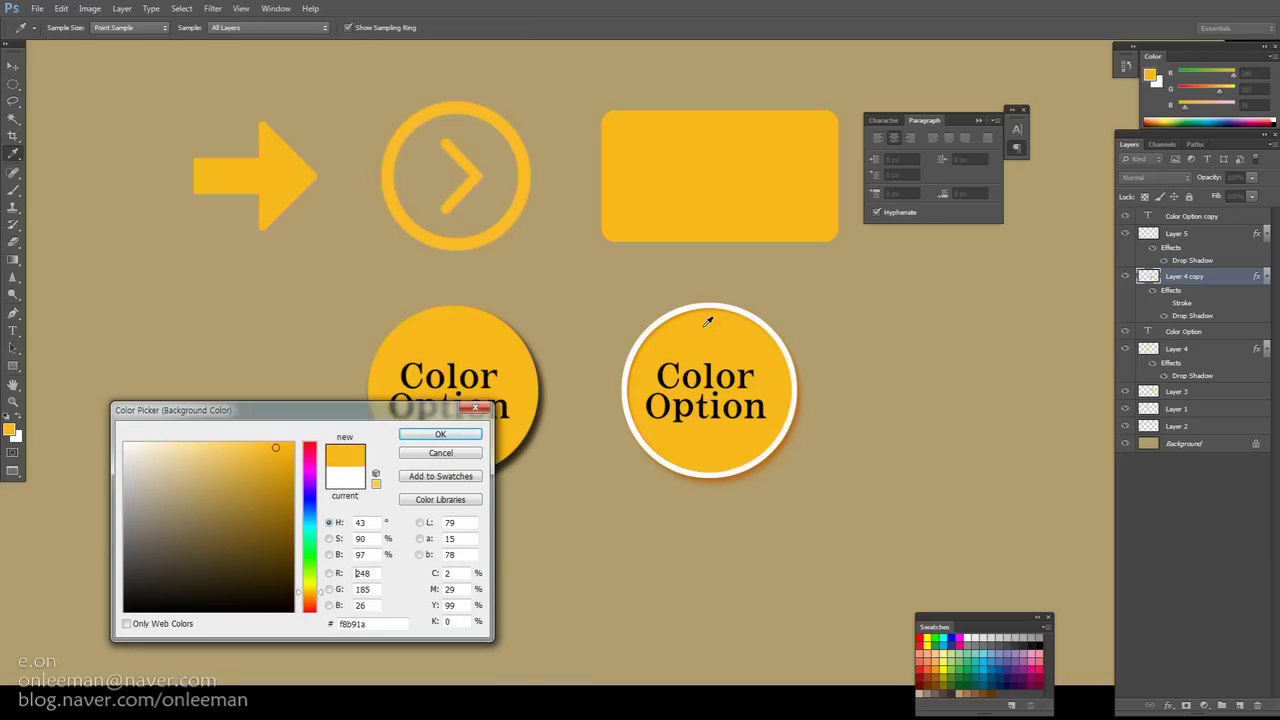
pyautogui.click(287, 465)
pyautogui.click(322, 596)
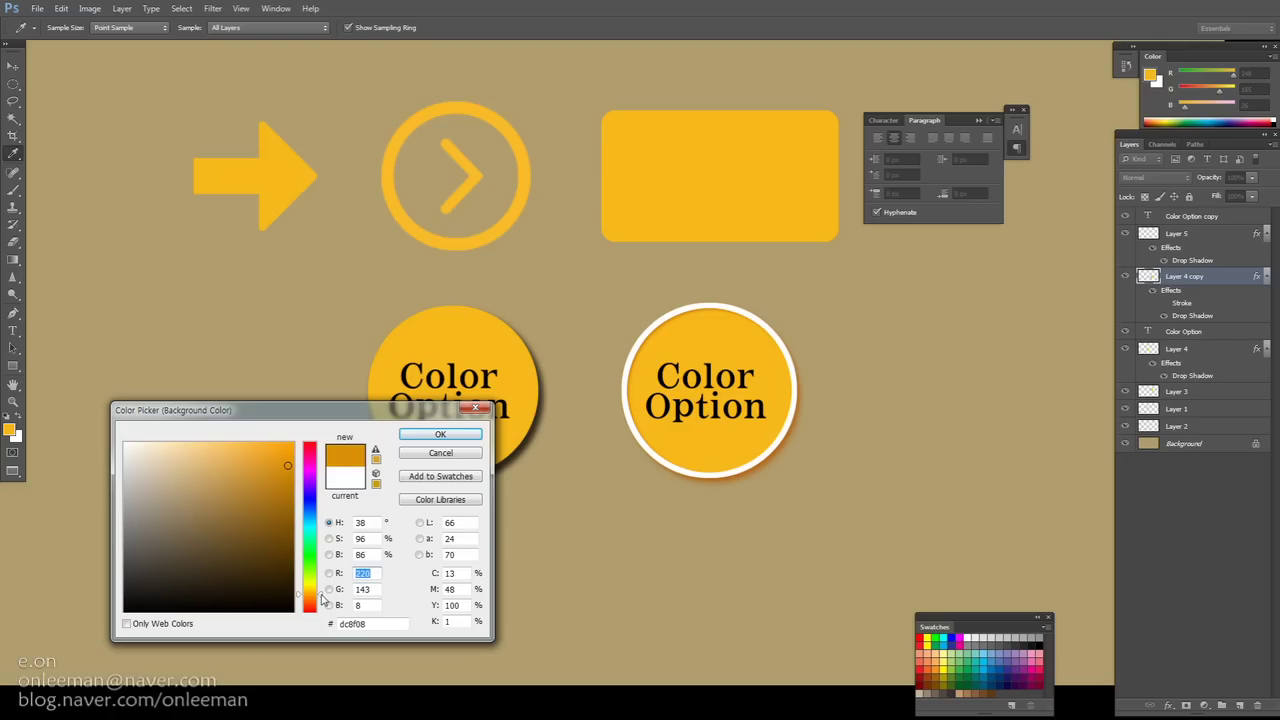
pyautogui.click(732, 339)
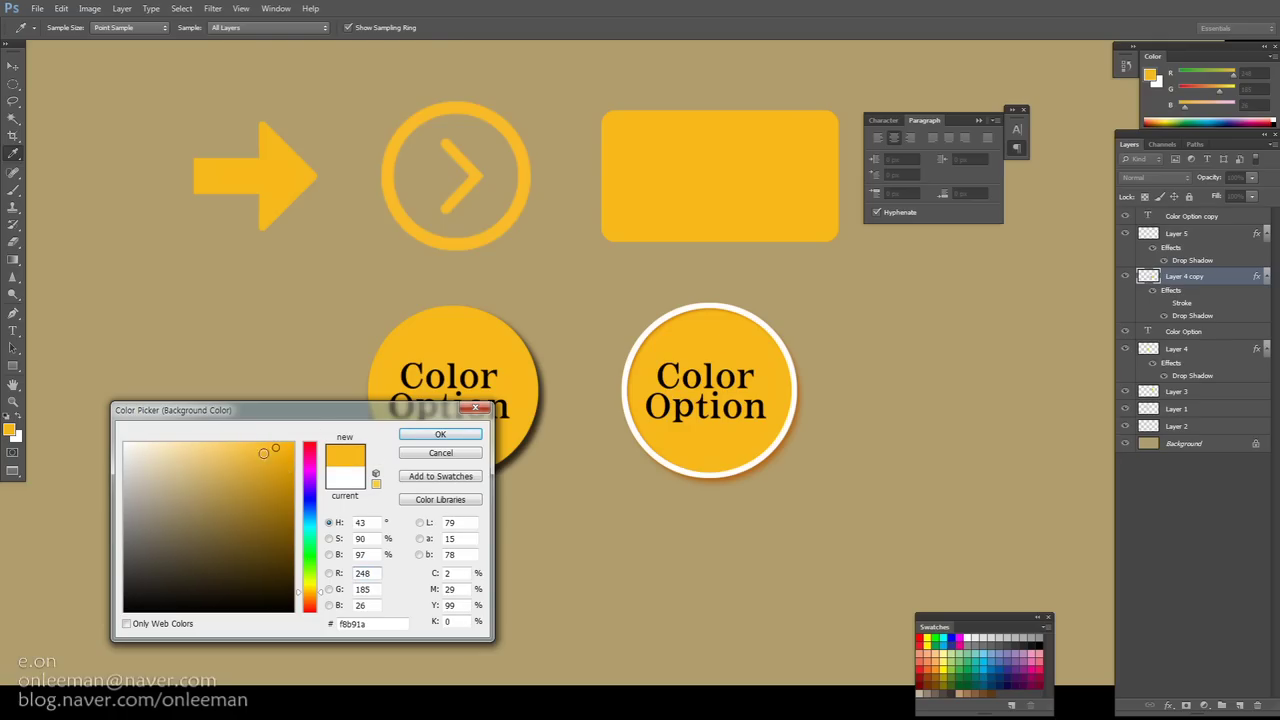
pyautogui.click(244, 445)
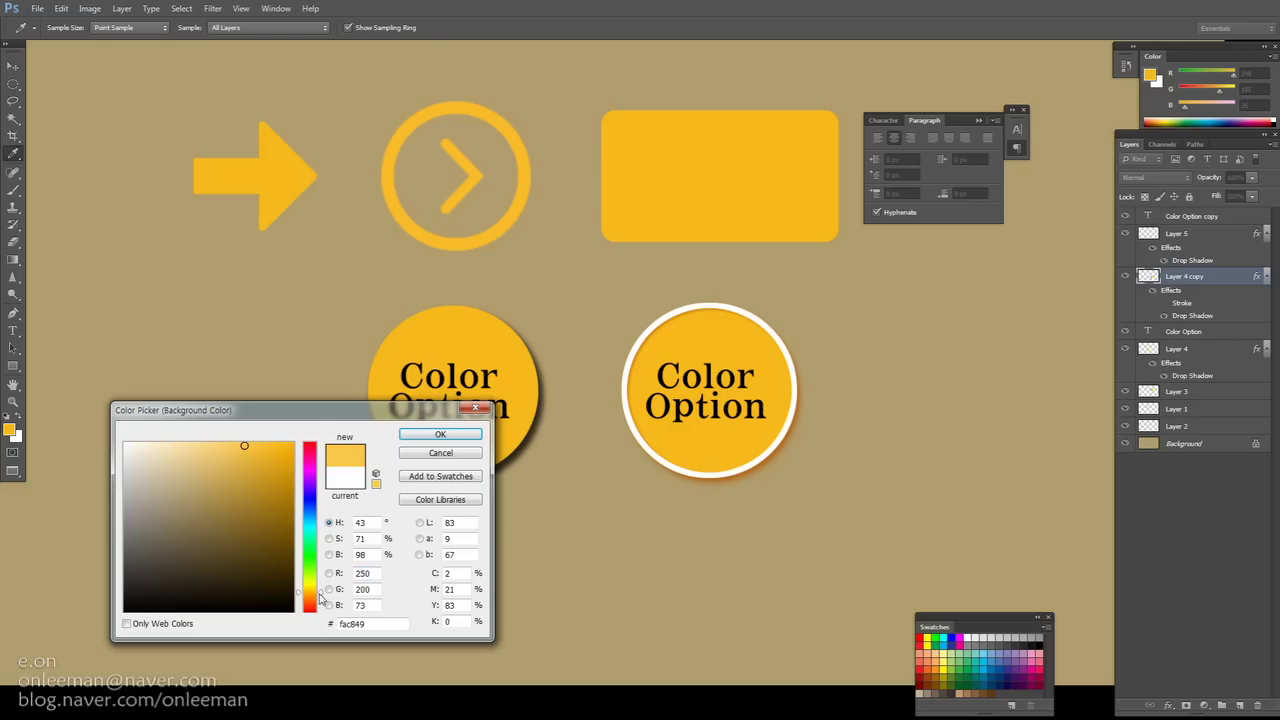
pyautogui.click(322, 596)
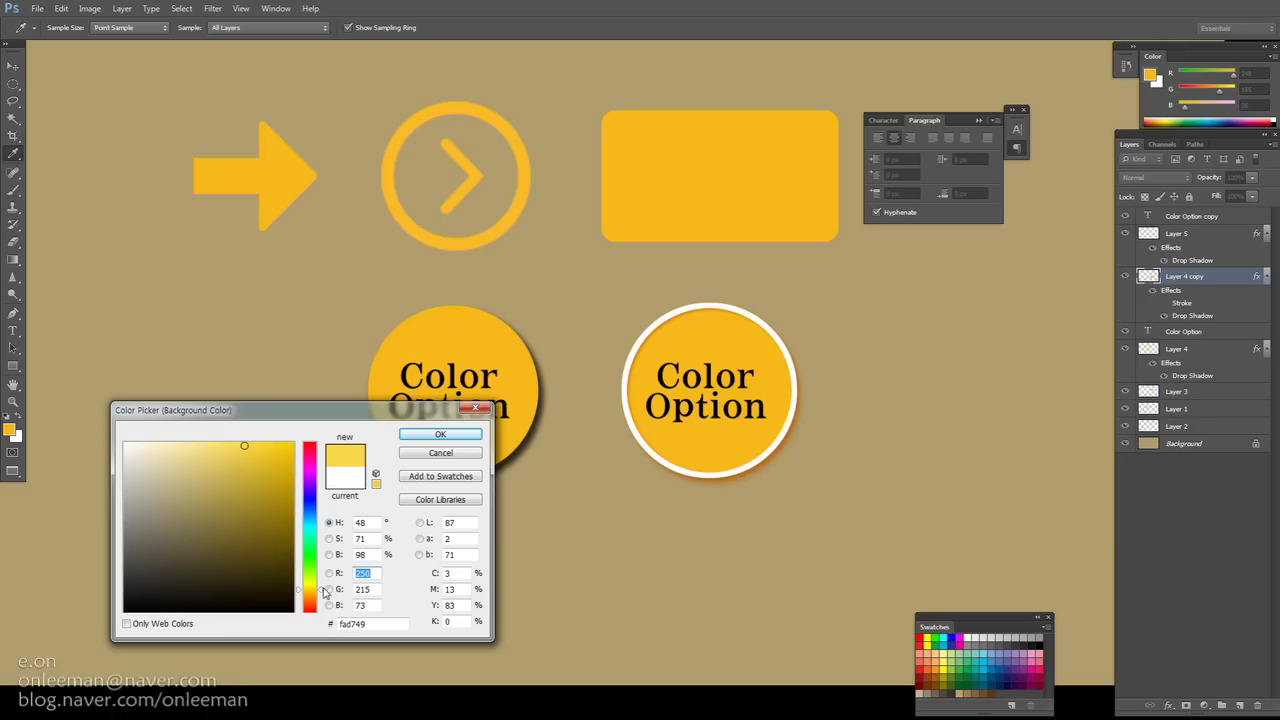
pyautogui.click(472, 433)
pyautogui.press('m')
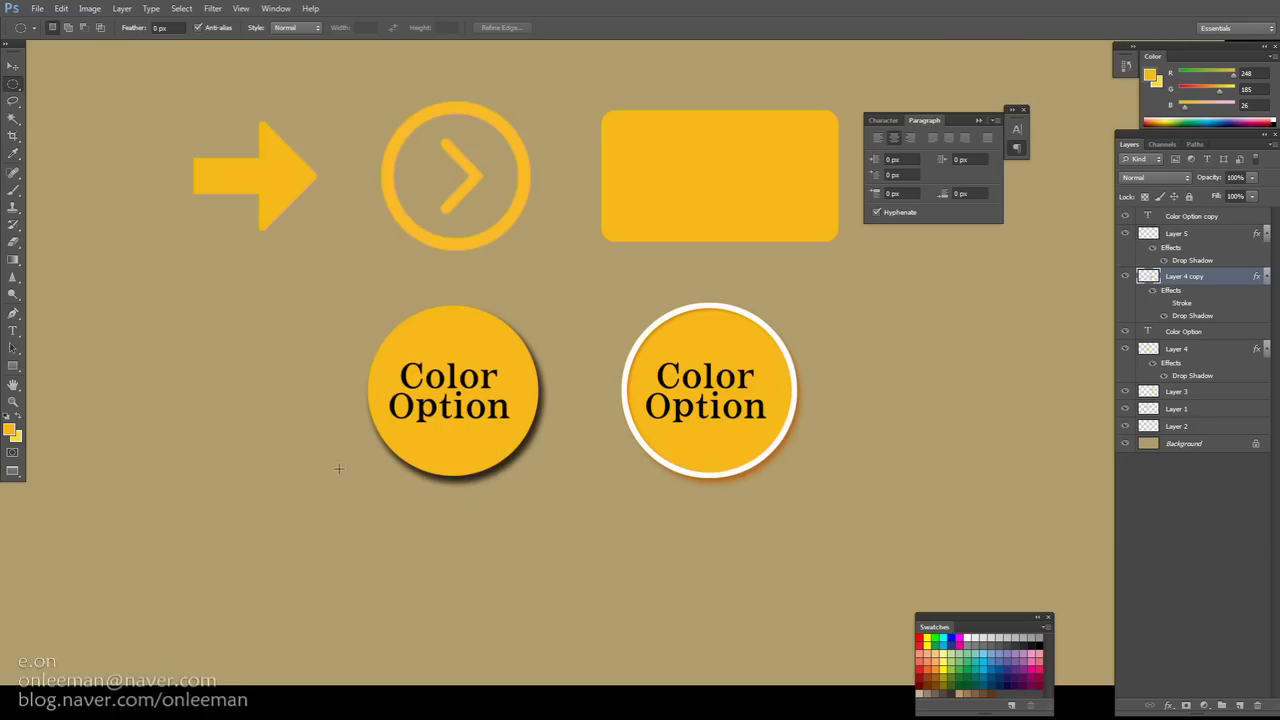
pyautogui.click(19, 416)
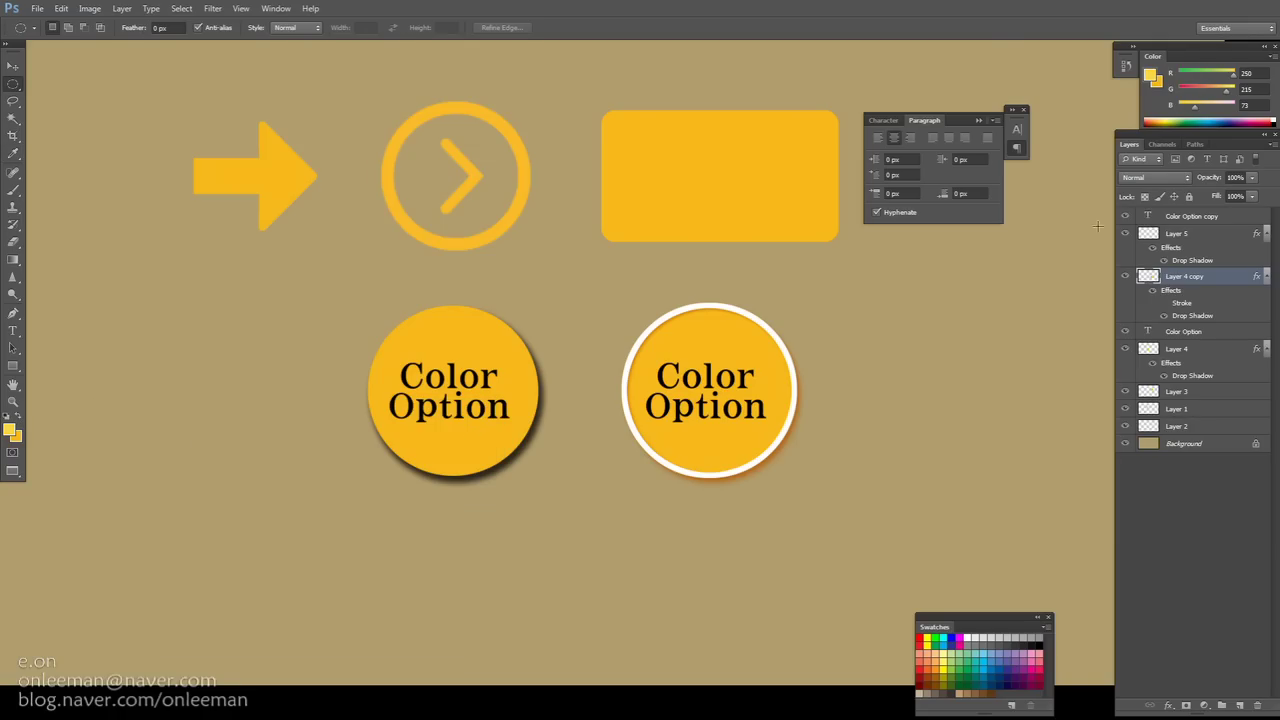
pyautogui.rightClick(1188, 282)
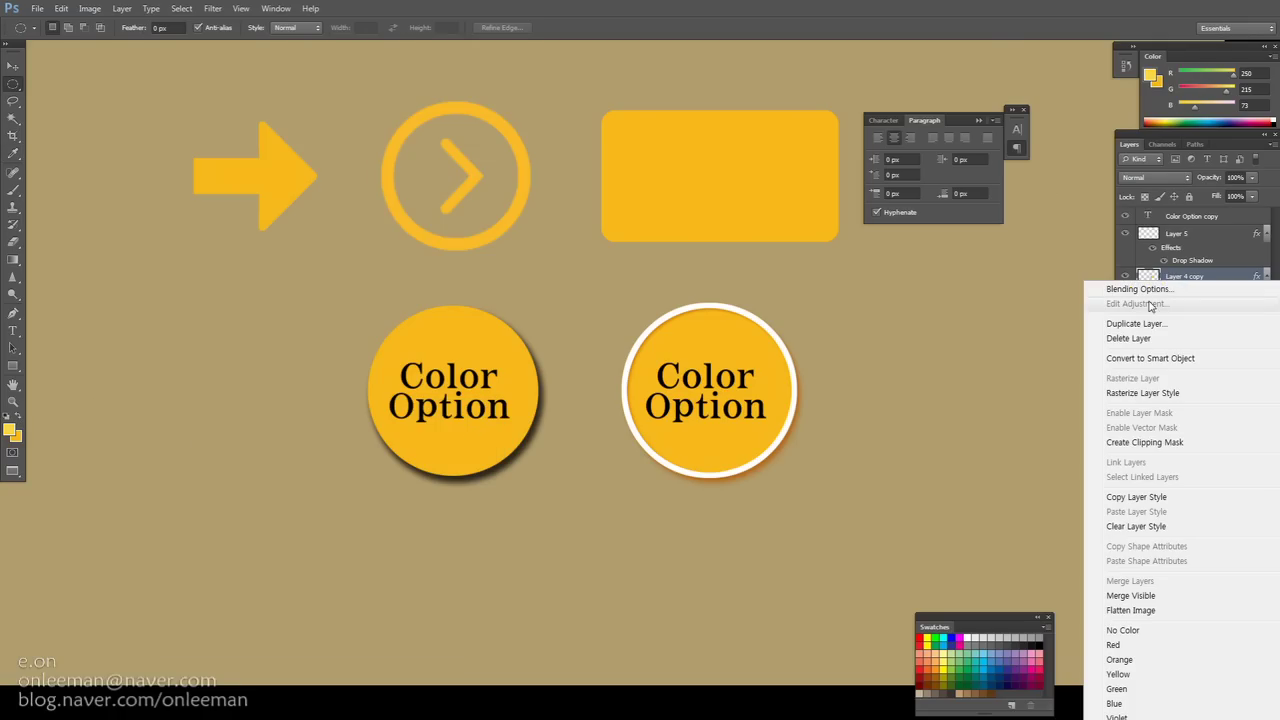
pyautogui.click(1140, 289)
pyautogui.click(864, 302)
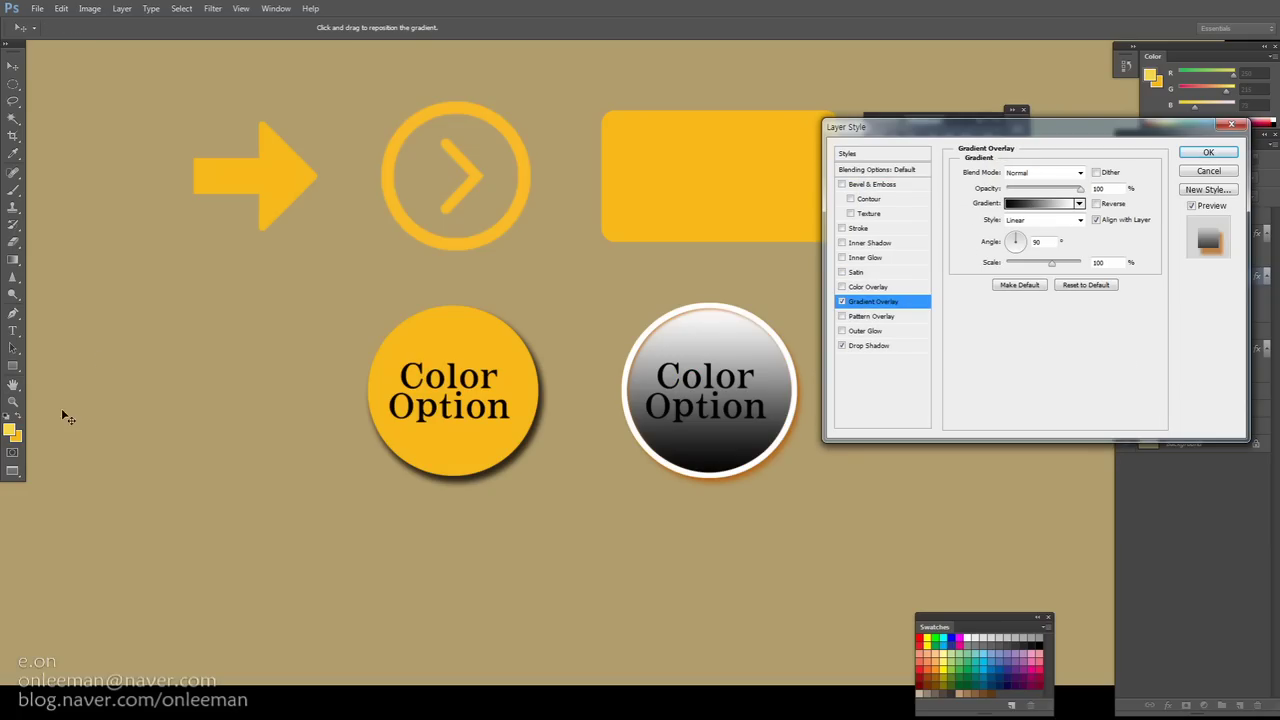
pyautogui.click(1040, 205)
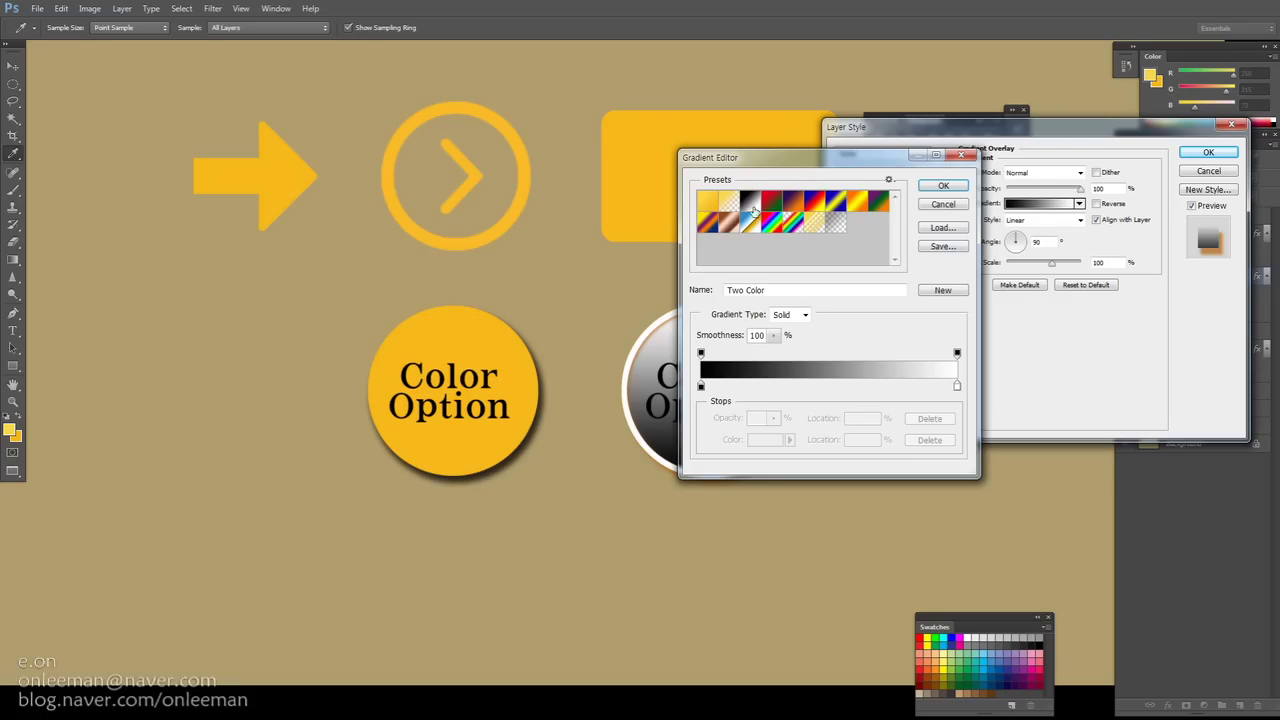
pyautogui.click(704, 207)
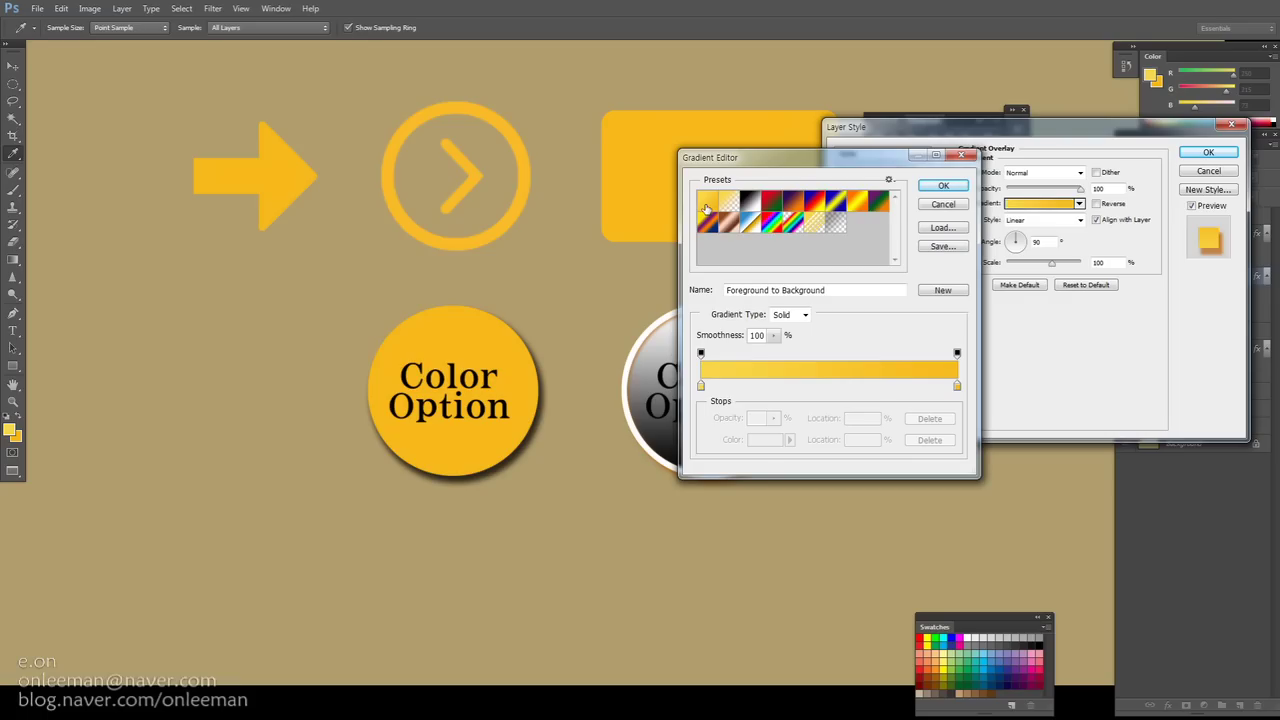
pyautogui.click(942, 190)
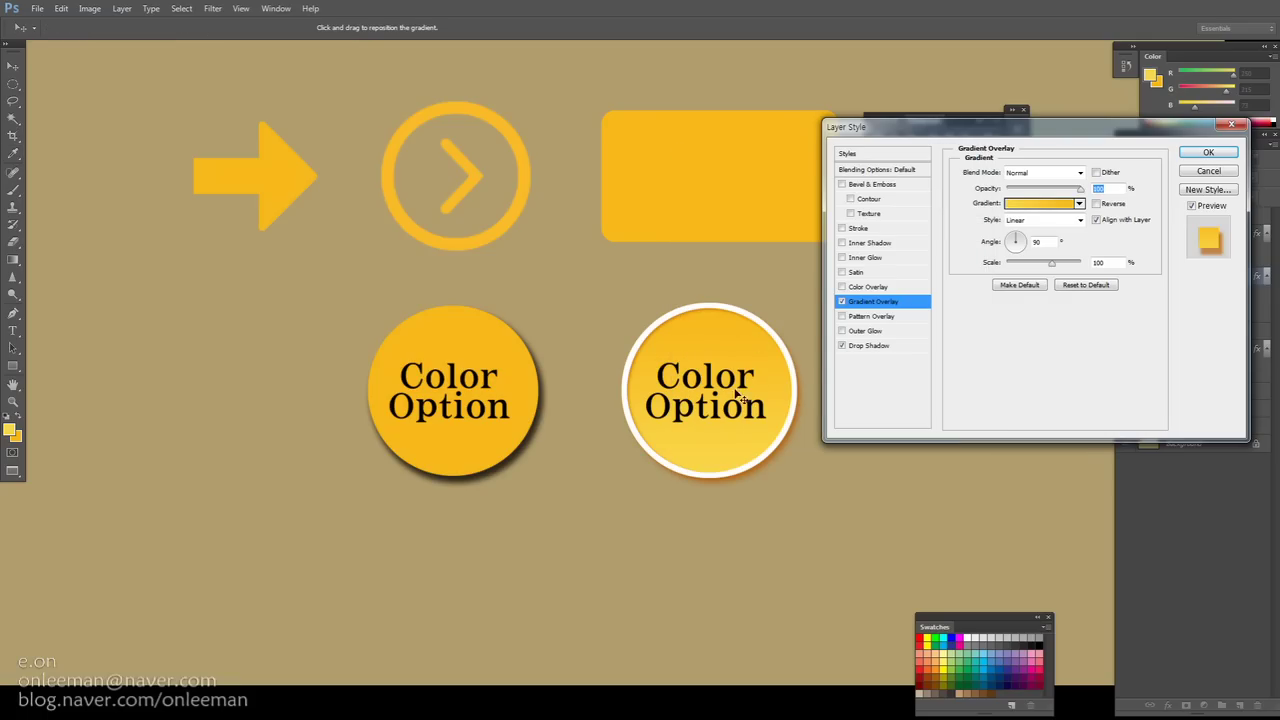
pyautogui.click(1096, 204)
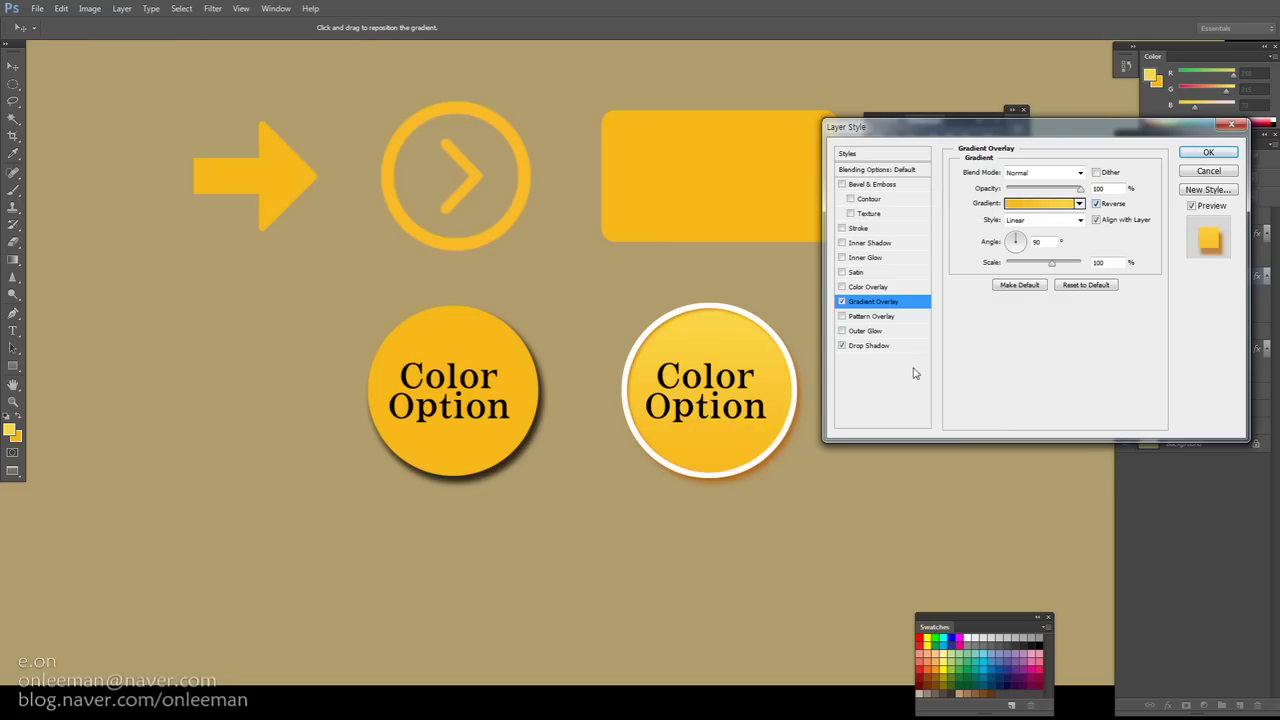
pyautogui.moveTo(1022, 240); pyautogui.dragTo(1012, 243)
pyautogui.click(1080, 204)
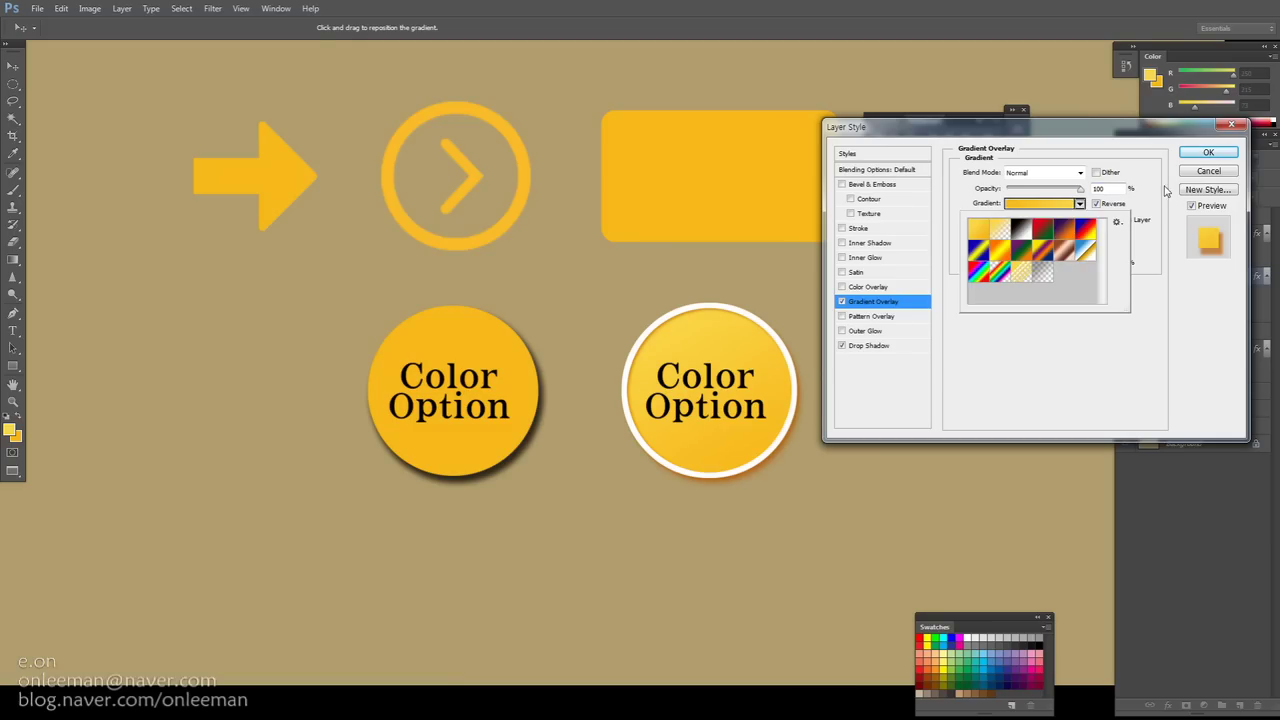
pyautogui.click(1208, 152)
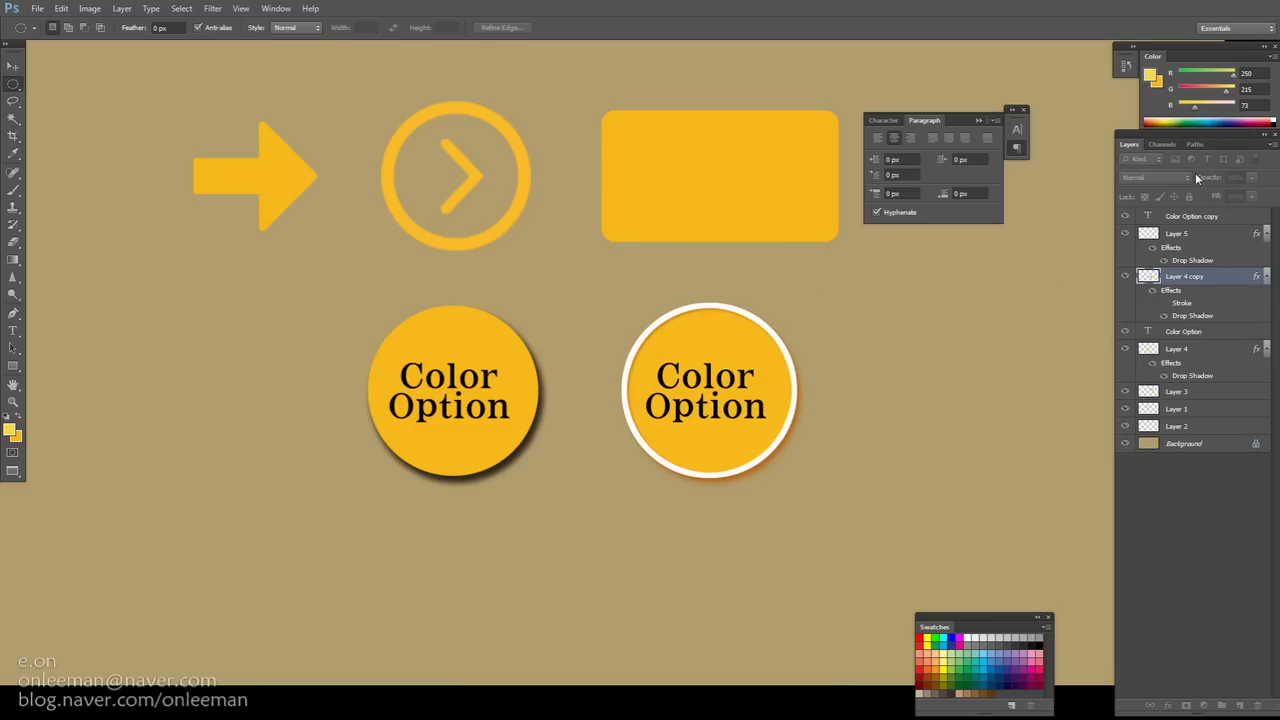
# Set the background colour to a darker orange, #e39309
pyautogui.click(15, 436)
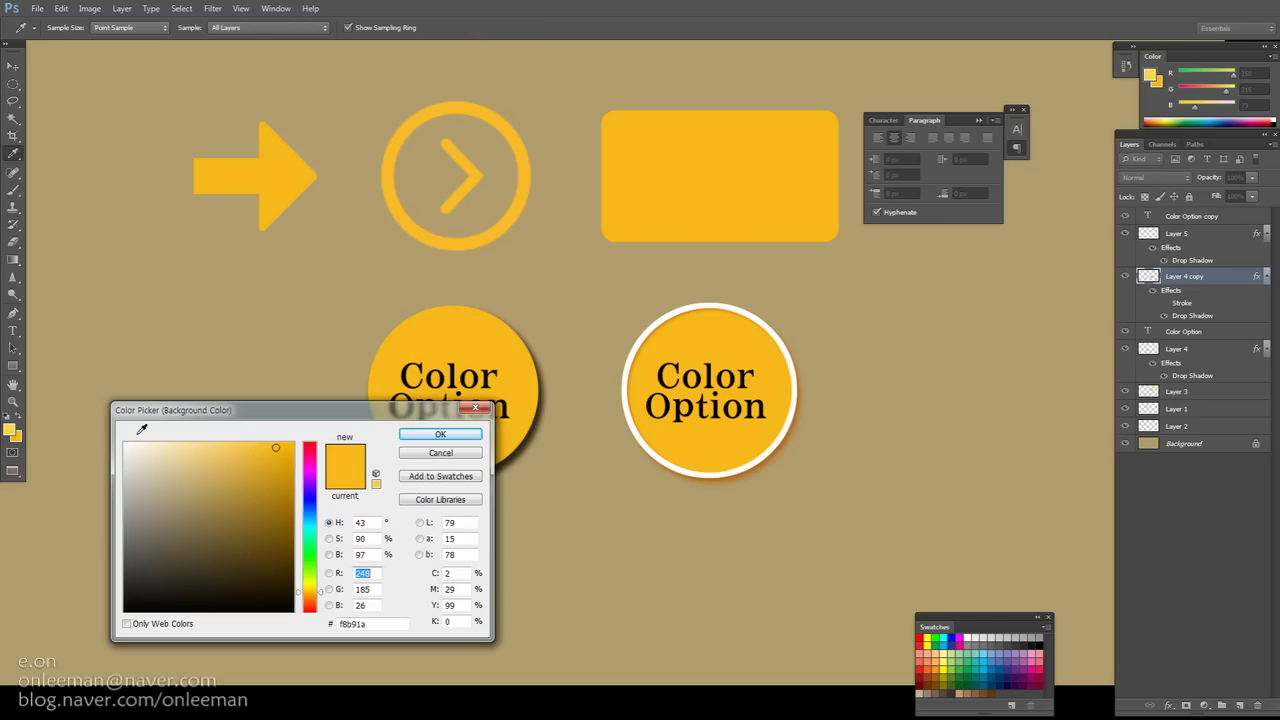
pyautogui.click(287, 460)
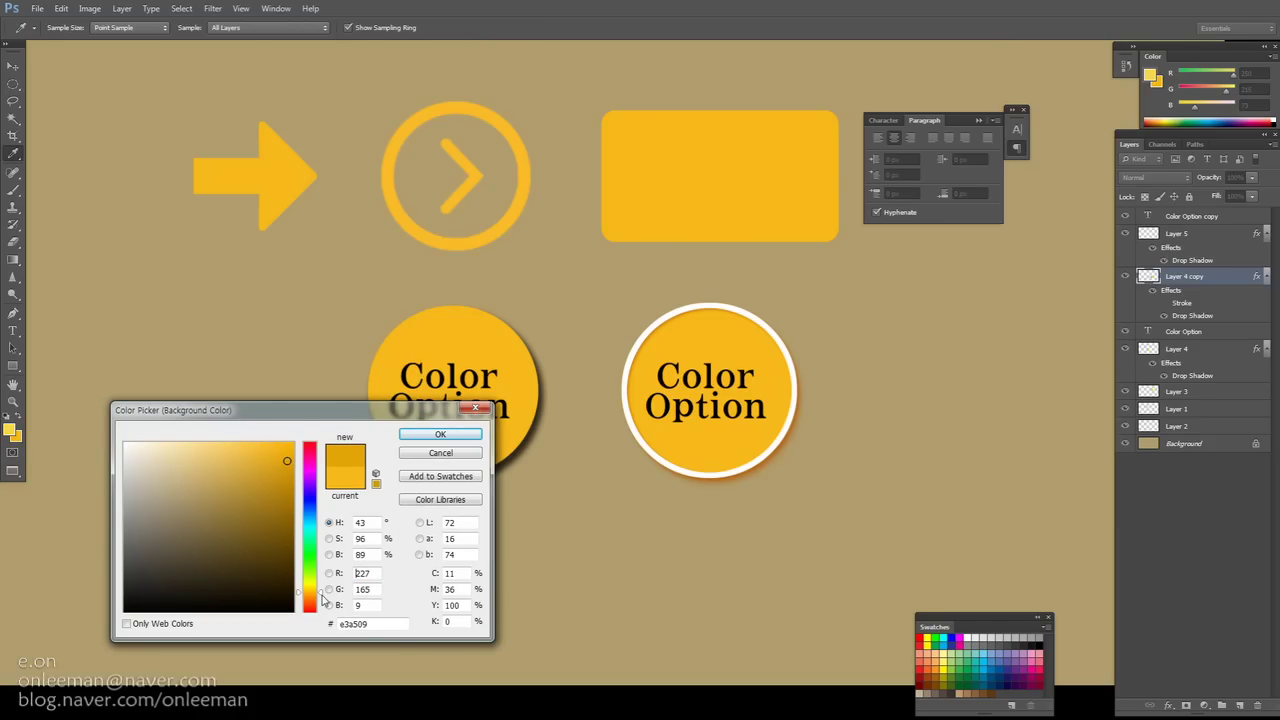
pyautogui.click(436, 441)
pyautogui.press('m')
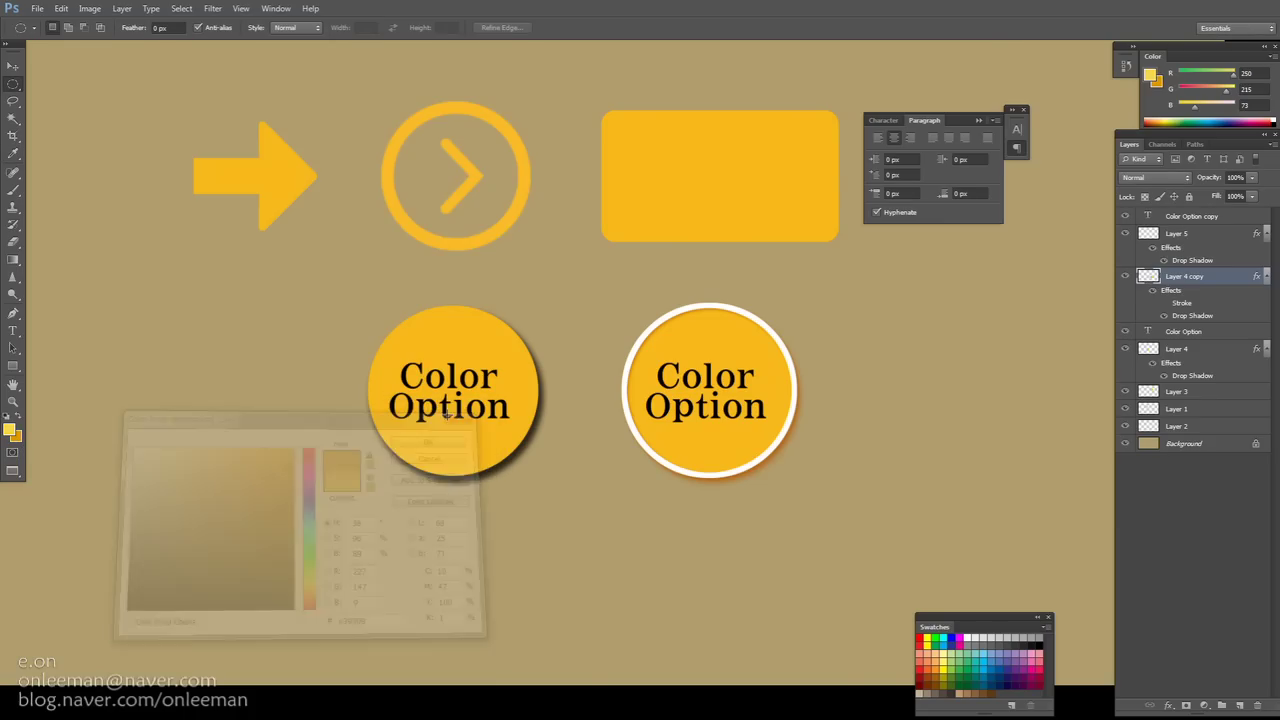
# Add a reversed linear foreground-to-background gradient overlay to the bordered circle's layer, angled to run diagonally from light yellow to orange
pyautogui.rightClick(1178, 278)
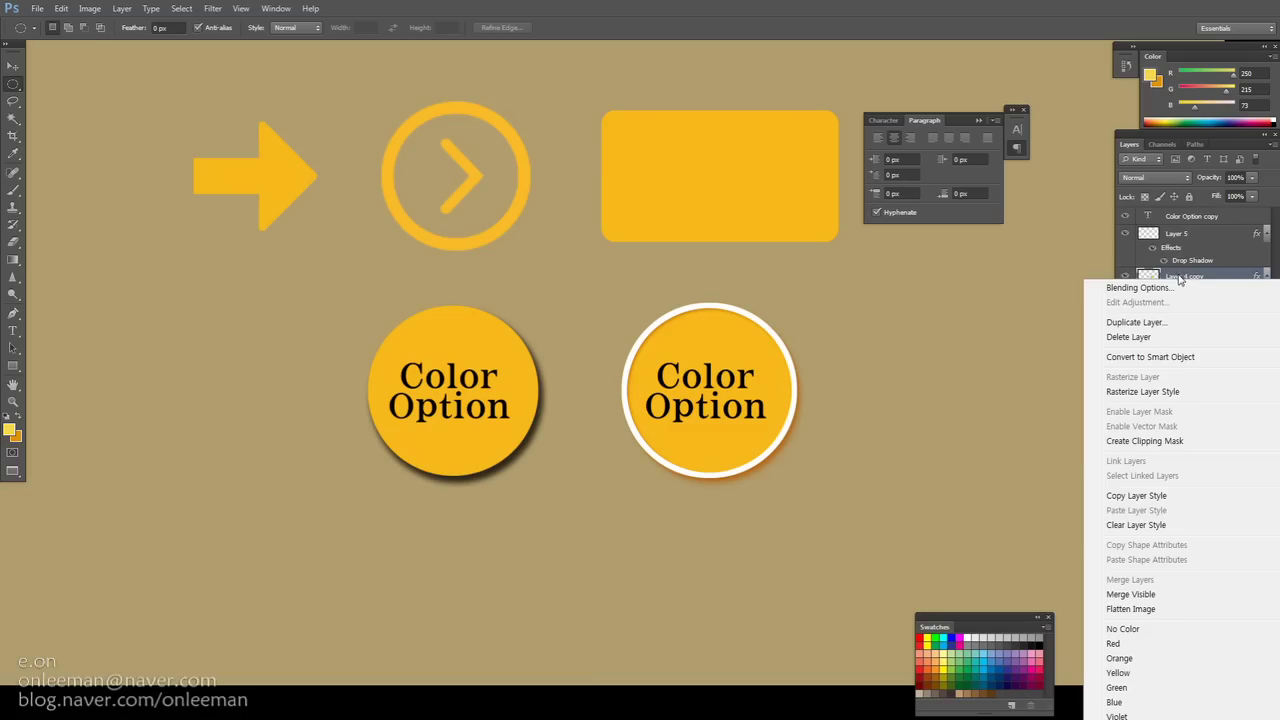
pyautogui.click(1150, 289)
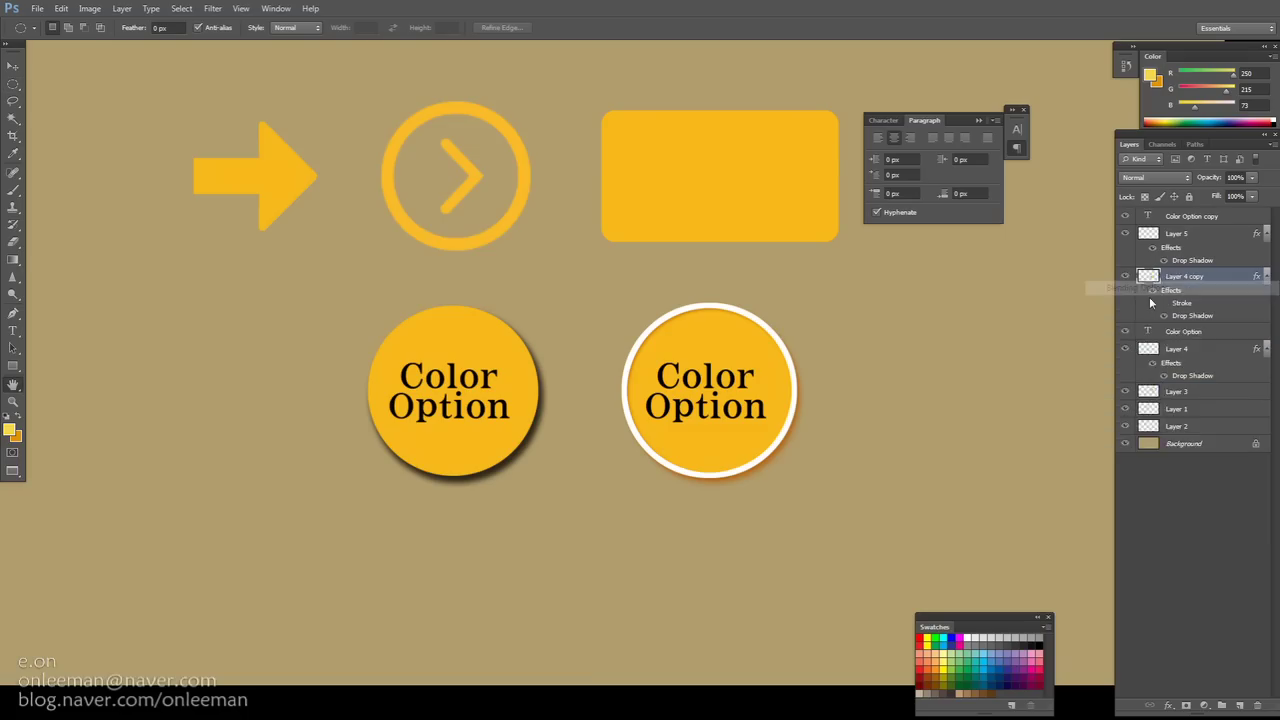
pyautogui.click(880, 304)
pyautogui.click(1079, 204)
pyautogui.click(978, 230)
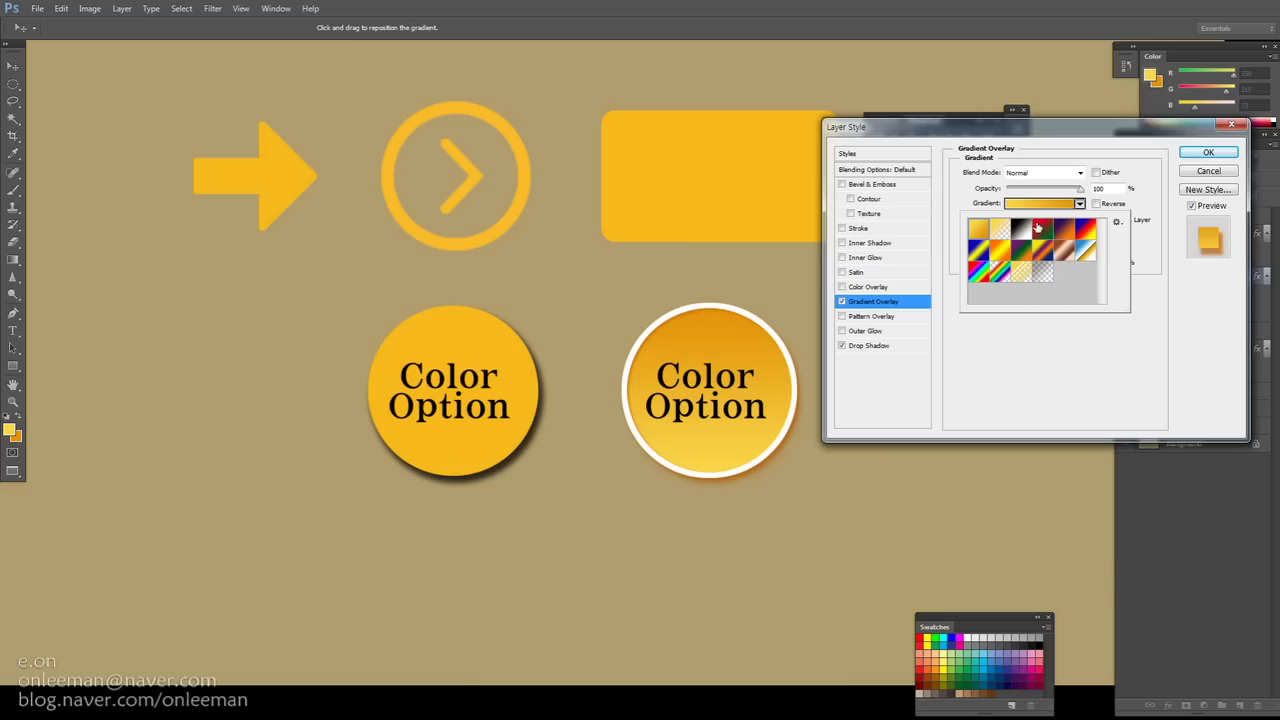
pyautogui.click(1104, 208)
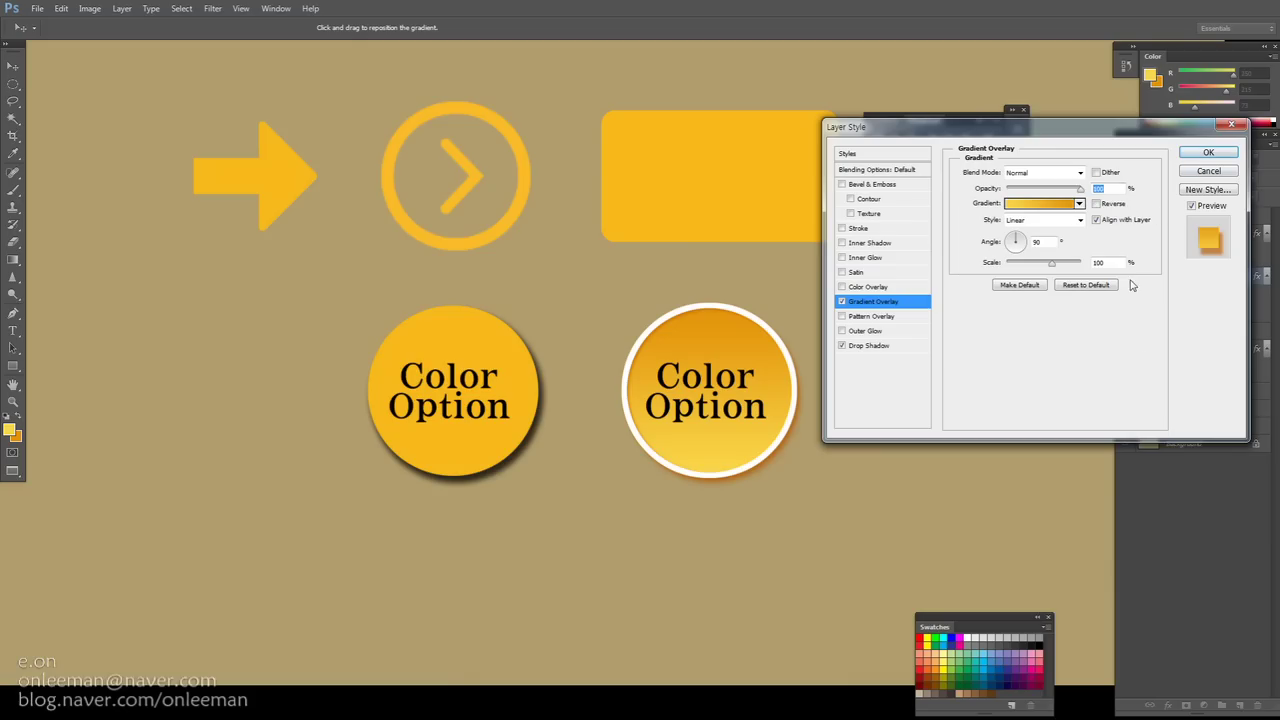
pyautogui.click(1098, 205)
pyautogui.click(1014, 239)
pyautogui.moveTo(1014, 239); pyautogui.dragTo(1014, 242)
pyautogui.click(1204, 154)
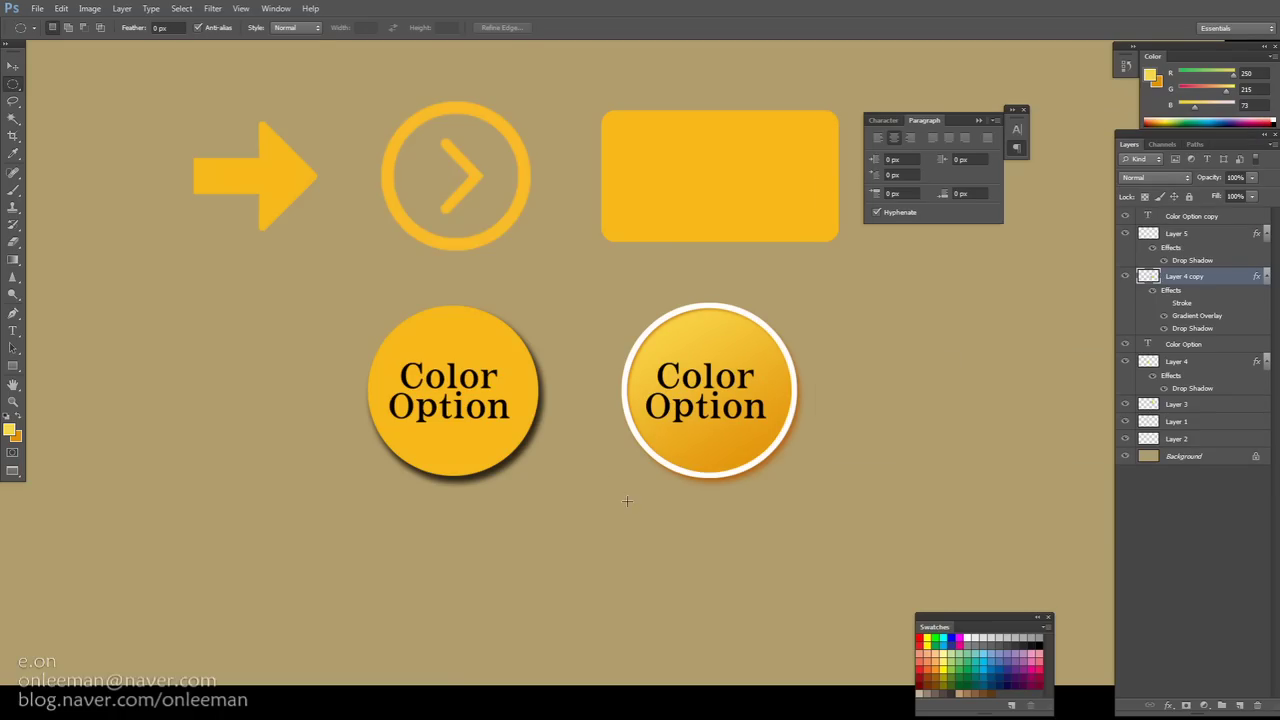
# Copy the bordered circle's layer effects onto the rounded rectangle, arrow and chevron ring layers
pyautogui.moveTo(622, 389); pyautogui.dragTo(552, 371)
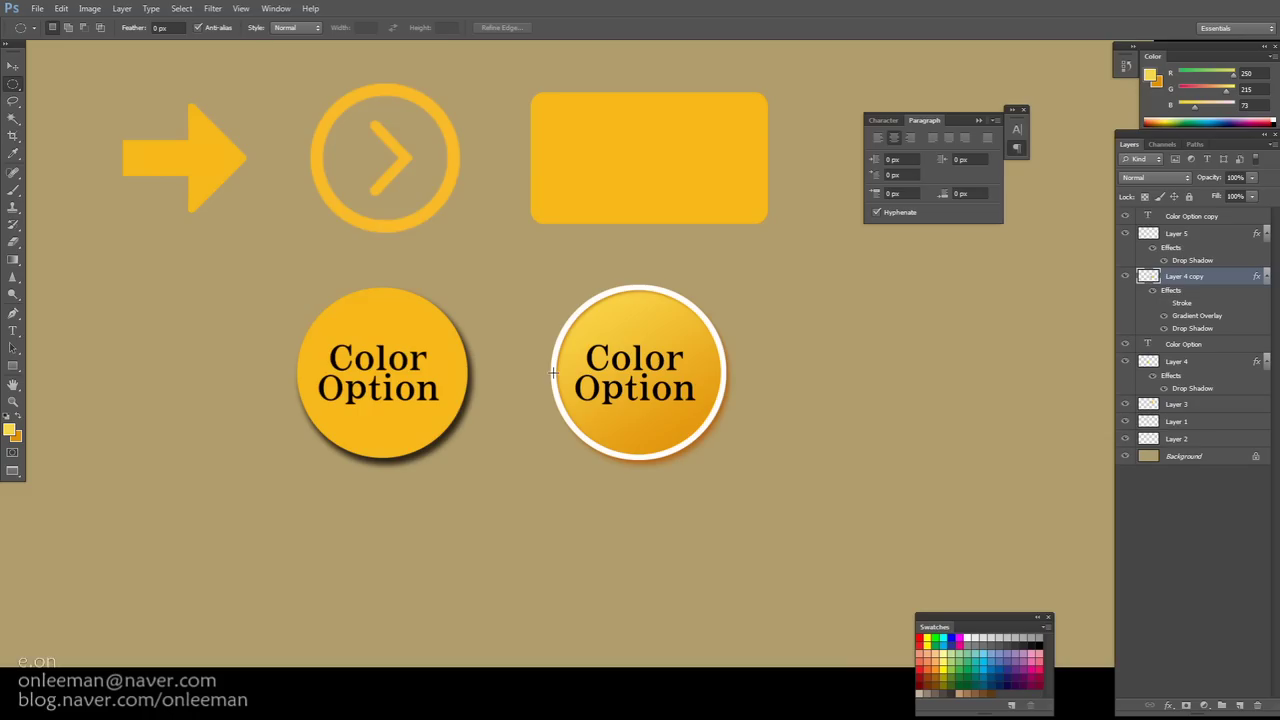
pyautogui.moveTo(1180, 302); pyautogui.dragTo(1177, 405)
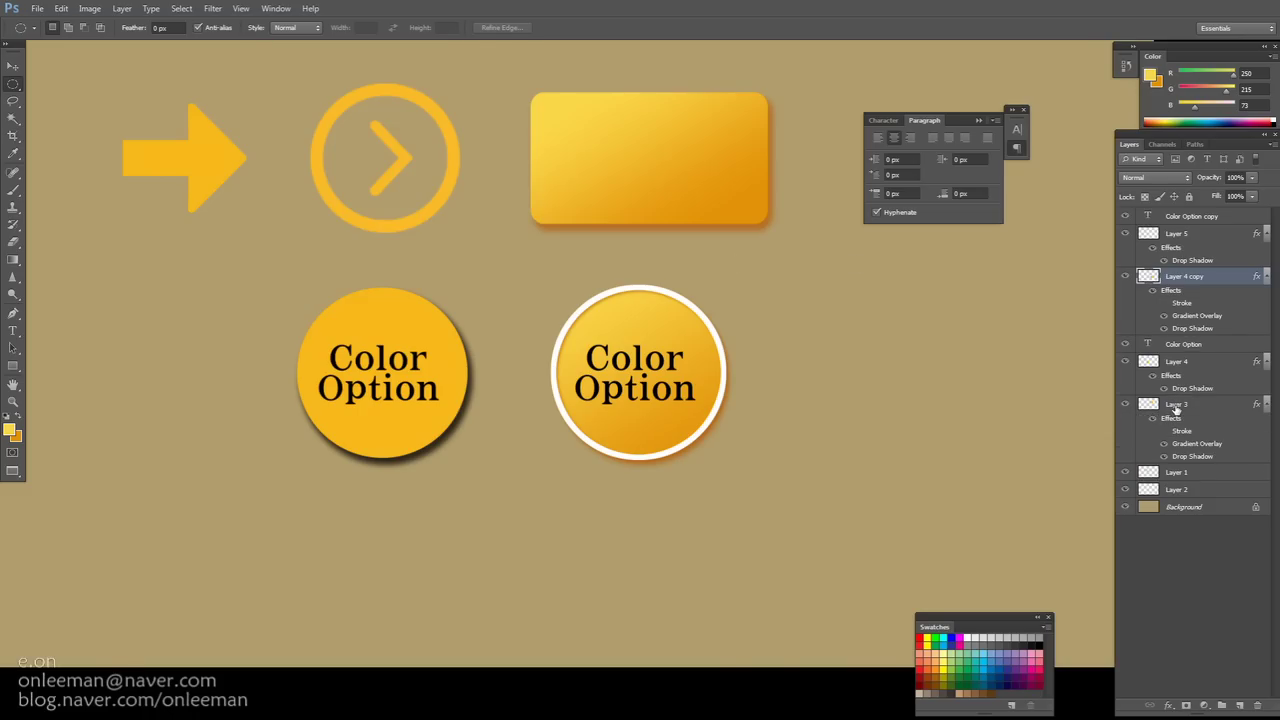
pyautogui.moveTo(1176, 295); pyautogui.dragTo(1175, 476)
pyautogui.moveTo(1174, 294); pyautogui.dragTo(1172, 539)
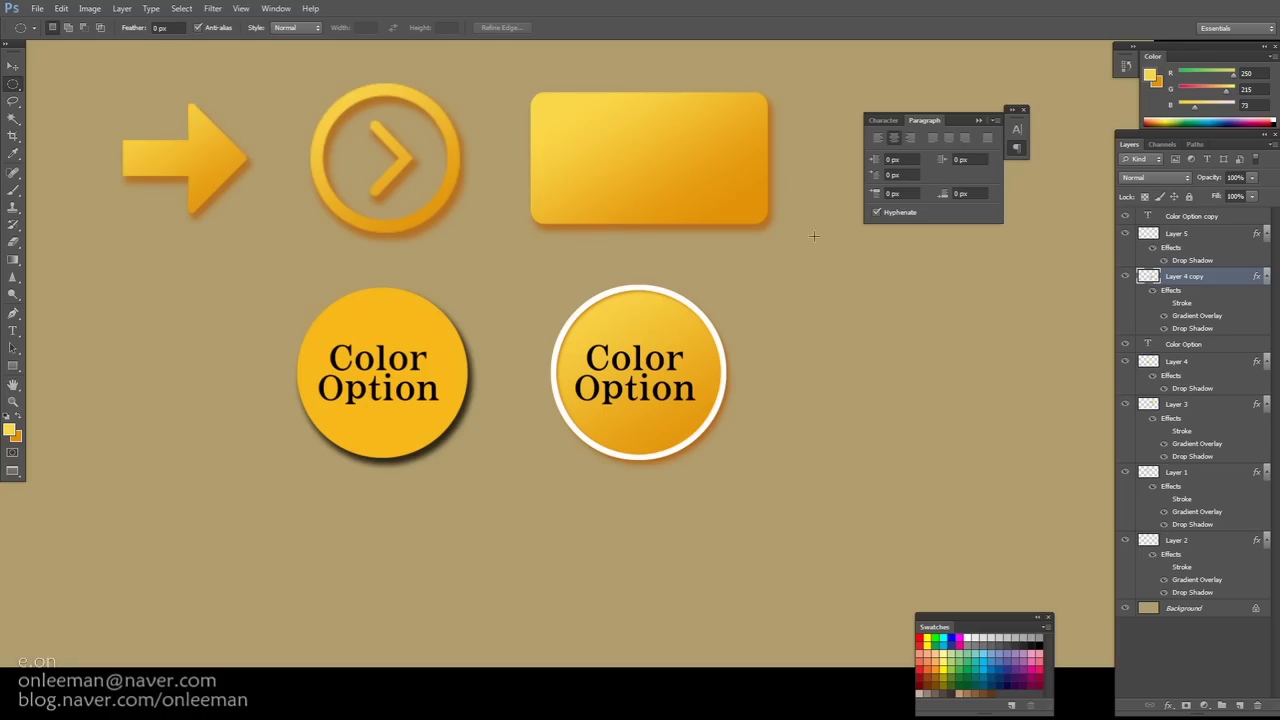
# Tighten the rounded rectangle's drop shadow by reducing its distance, spread and size
pyautogui.press('v')
pyautogui.rightClick(700, 172)
pyautogui.click(712, 174)
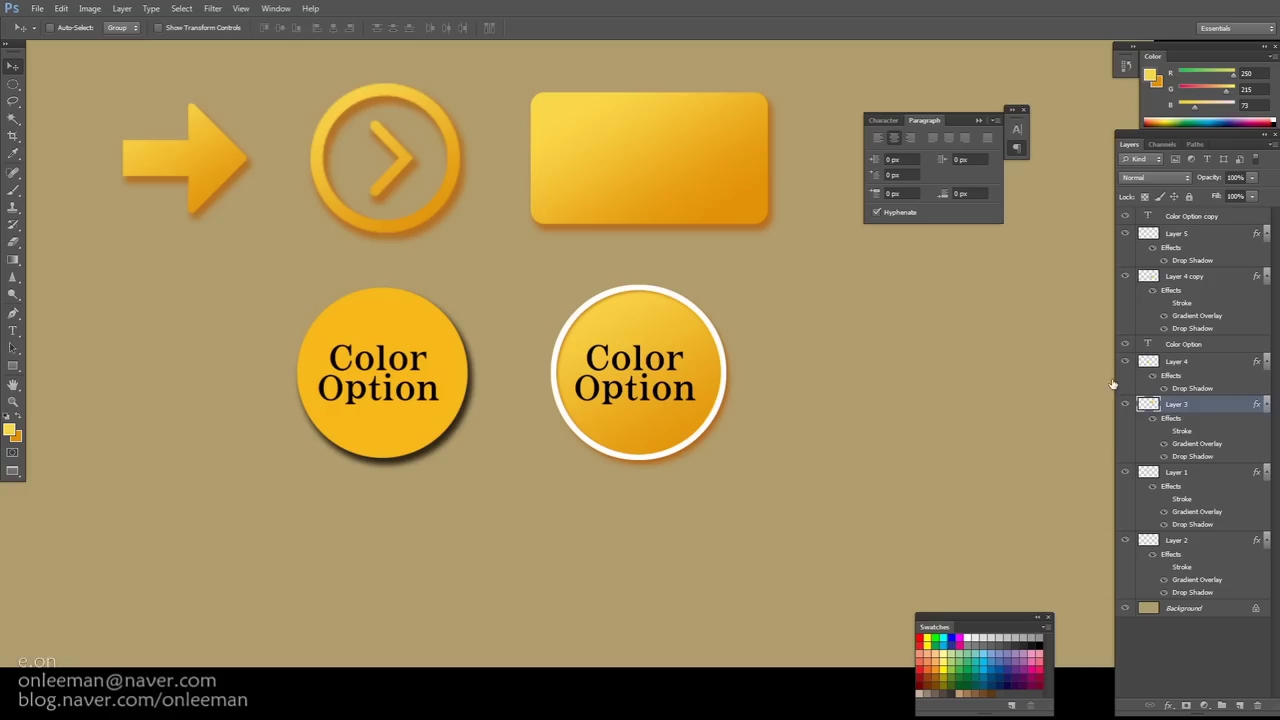
pyautogui.doubleClick(1192, 457)
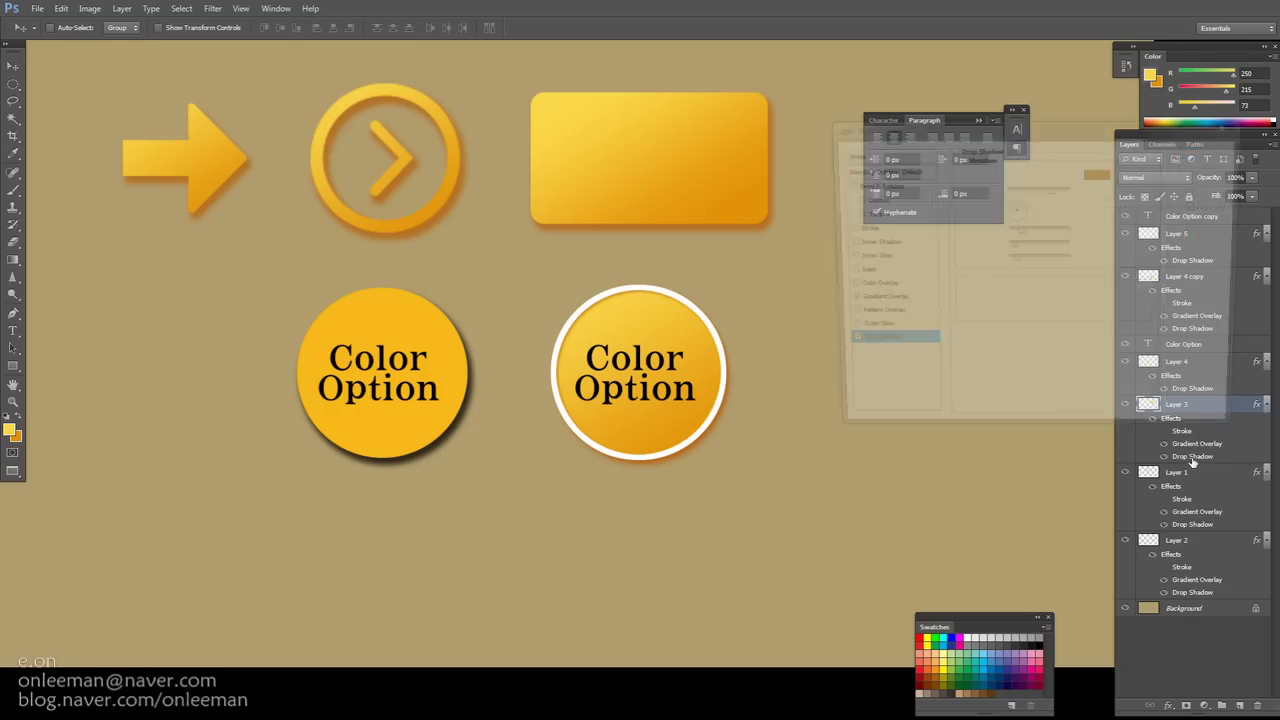
pyautogui.doubleClick(1089, 231)
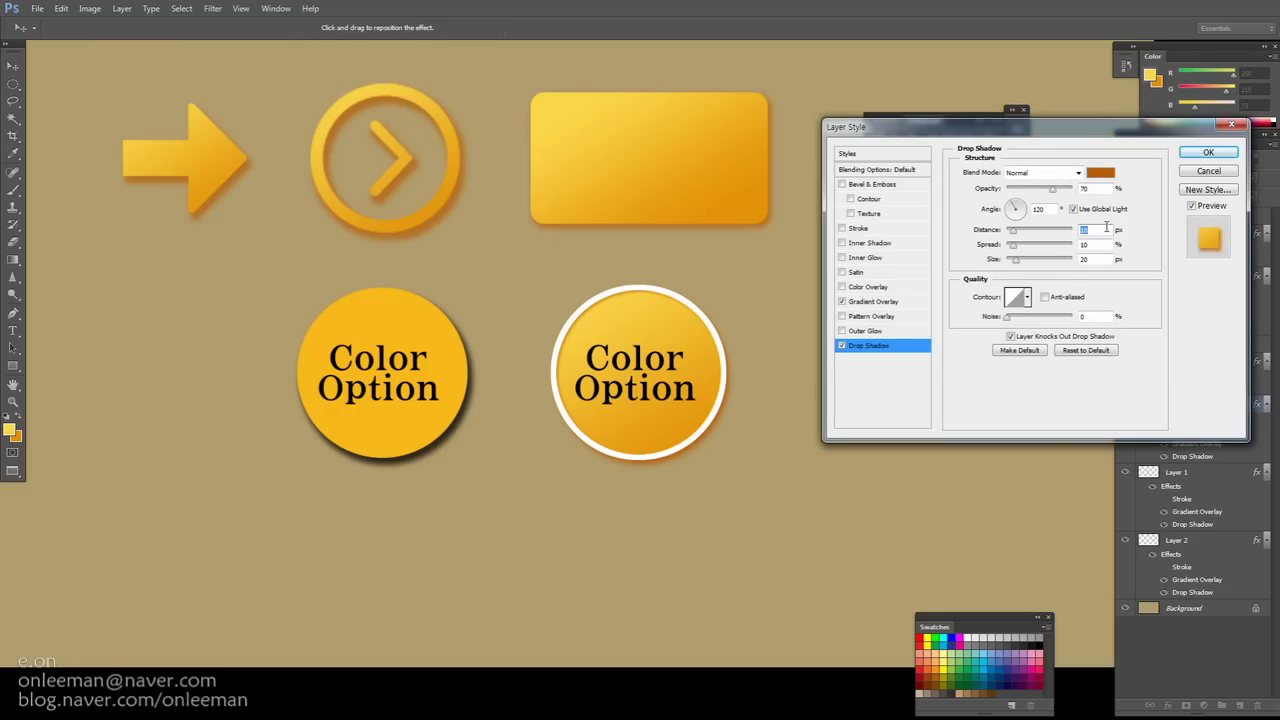
pyautogui.doubleClick(1099, 245)
pyautogui.write('5')
pyautogui.doubleClick(1090, 259)
pyautogui.click(1207, 153)
# Enable the rounded rectangle's stroke and set its colour to a dark orange, #be6200, derived from the shape's own gradient
pyautogui.moveTo(729, 298); pyautogui.dragTo(767, 362)
pyautogui.moveTo(752, 200); pyautogui.dragTo(729, 223)
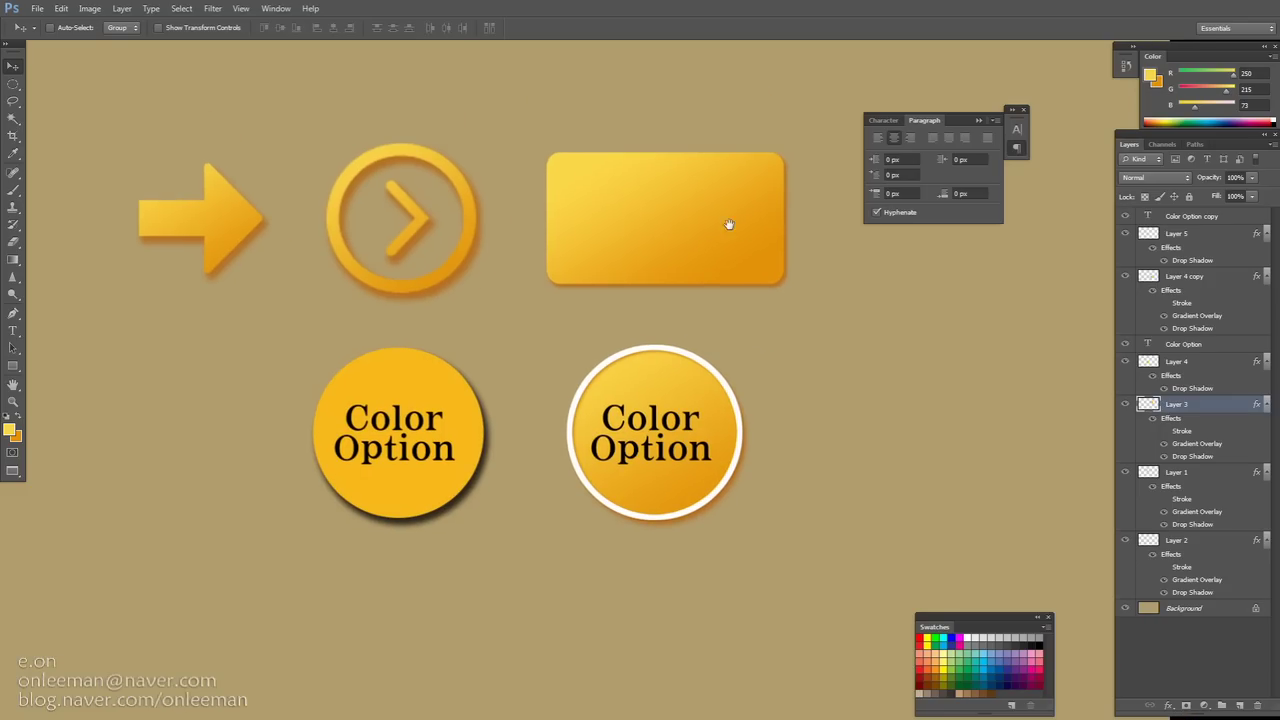
pyautogui.doubleClick(1177, 432)
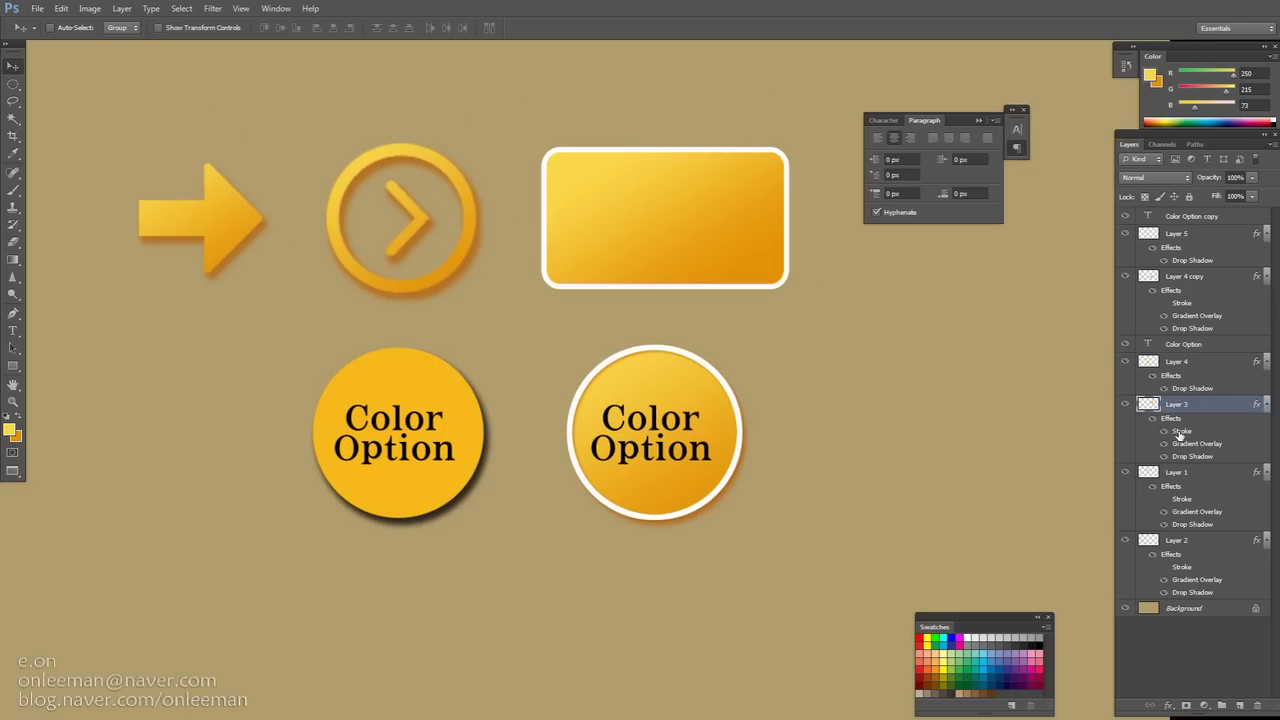
pyautogui.click(991, 263)
pyautogui.click(773, 252)
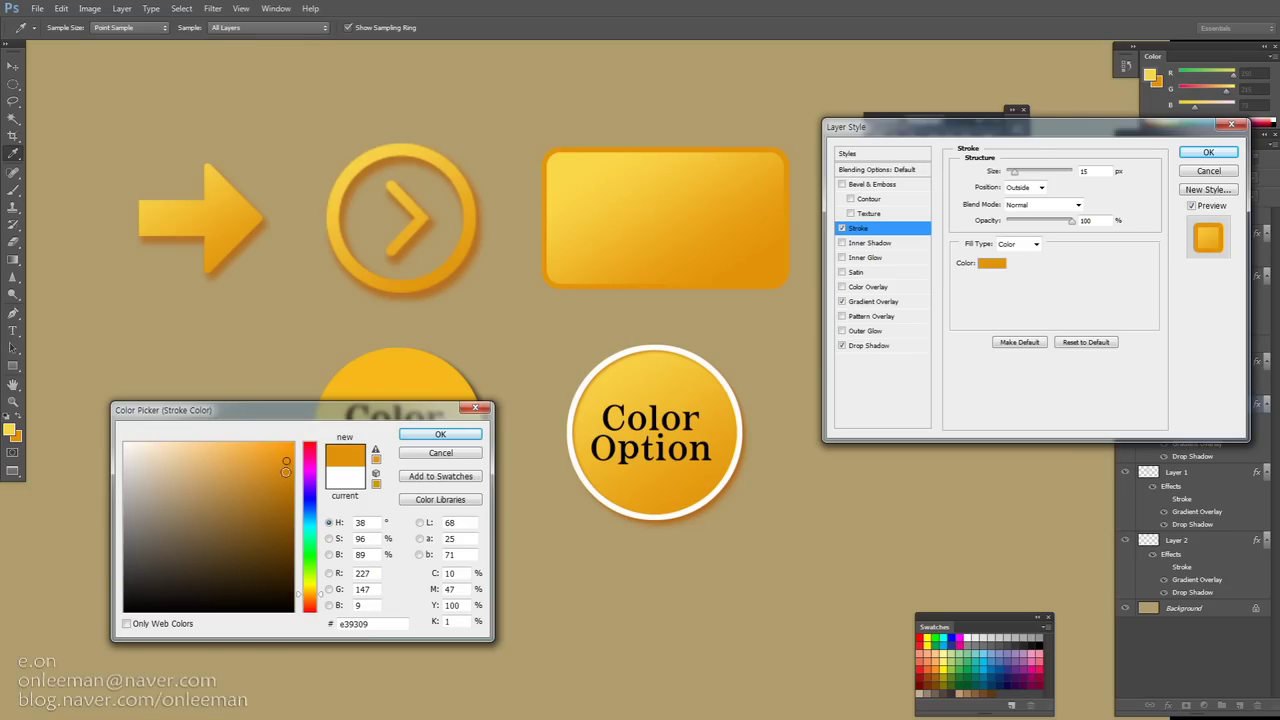
pyautogui.moveTo(285, 477); pyautogui.dragTo(293, 486)
pyautogui.moveTo(320, 598); pyautogui.dragTo(320, 601)
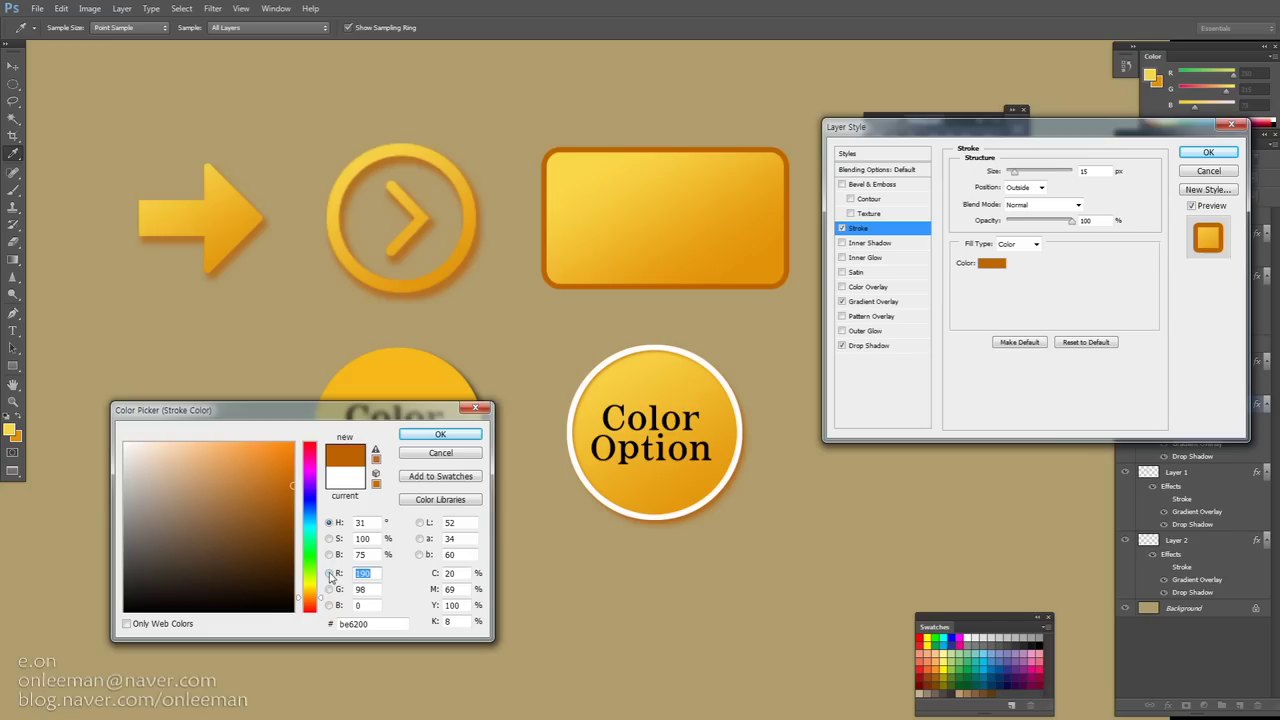
pyautogui.click(460, 436)
# Thin the rounded rectangle's stroke to a fine outline and apply the layer style
pyautogui.press('Down')
pyautogui.press('Down')
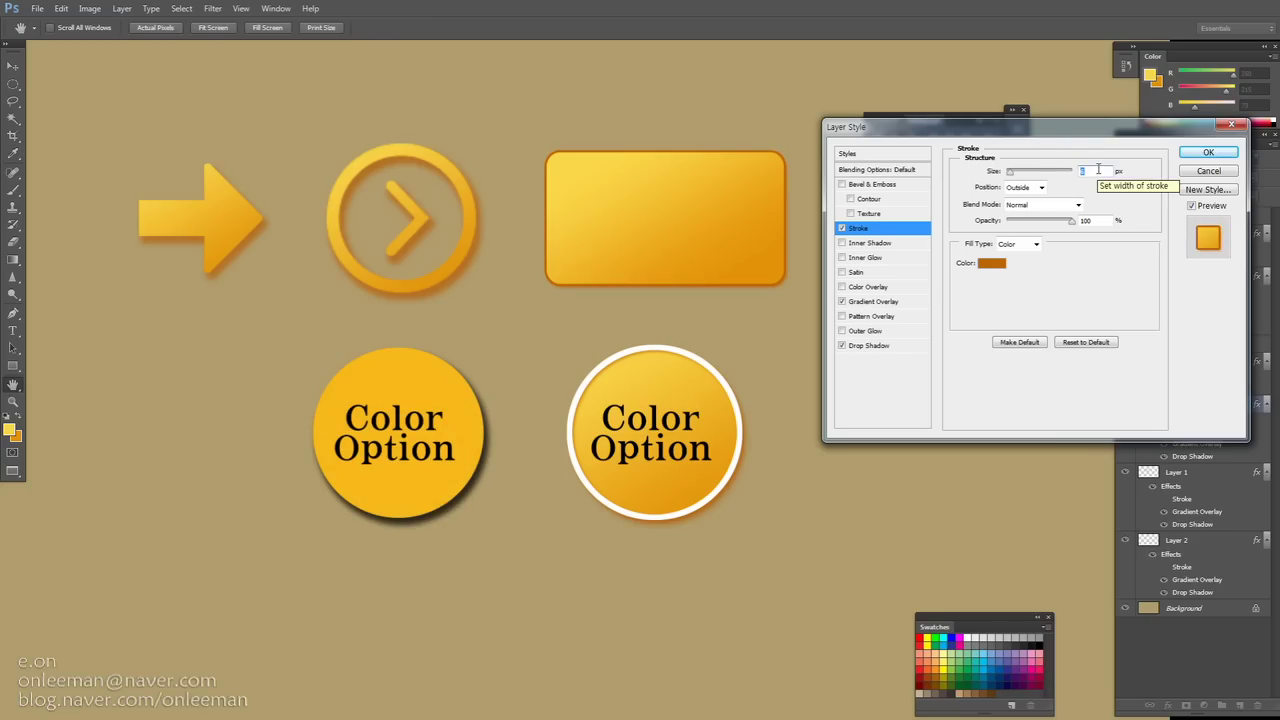
pyautogui.click(1208, 157)
pyautogui.press('v')
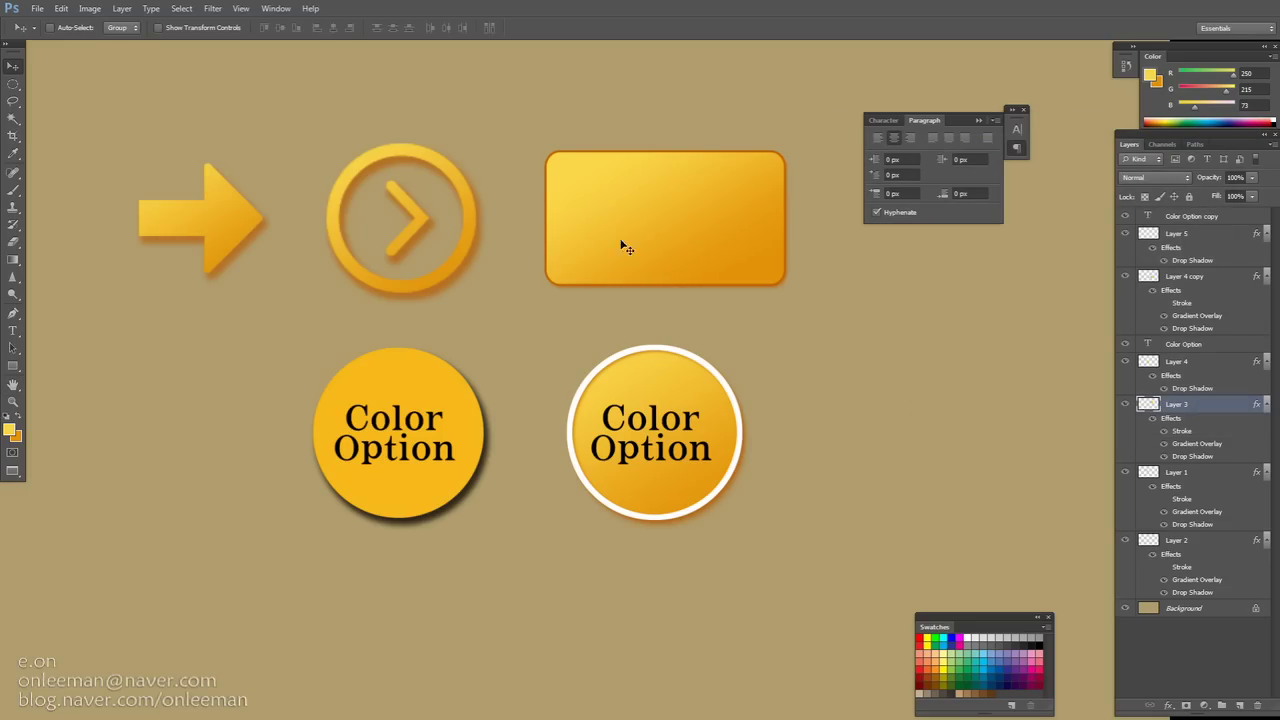
# Reduce the drop shadow distance of the chevron ring's layer to 10 px
pyautogui.moveTo(424, 299); pyautogui.dragTo(506, 313)
pyautogui.scroll(-2, 620, 289)
pyautogui.press('alt')
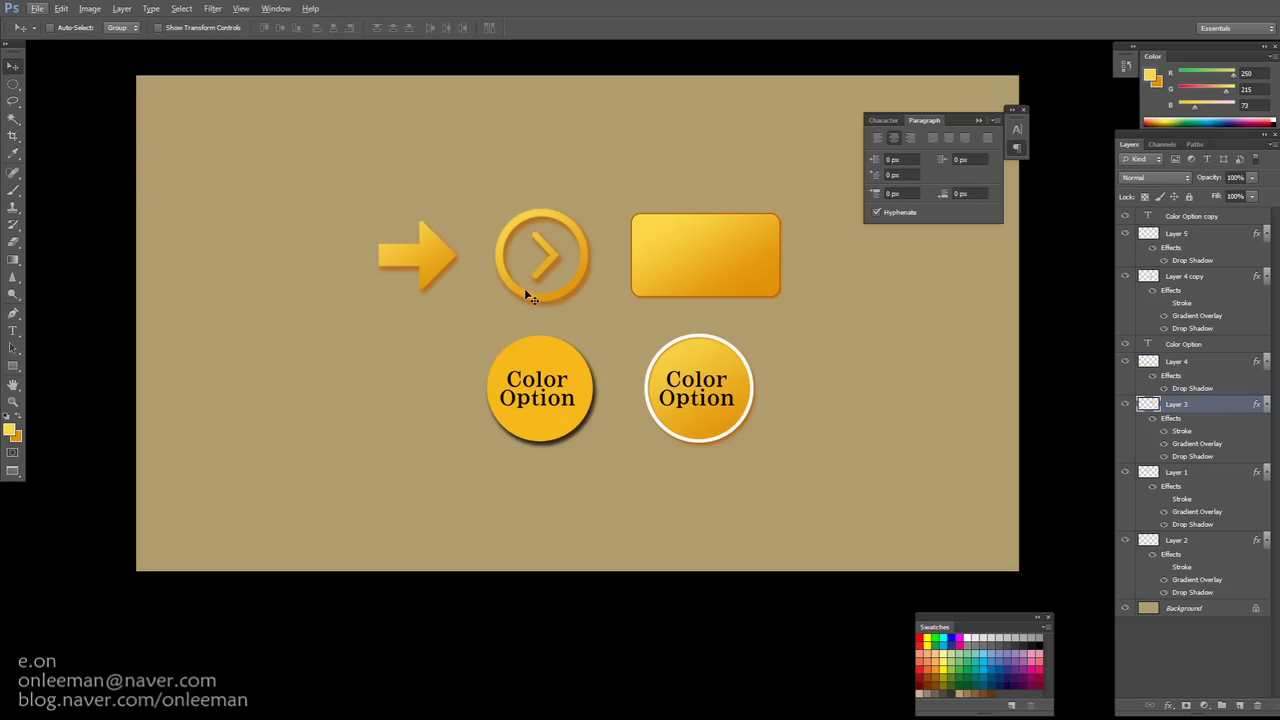
pyautogui.scroll(1, 587, 324)
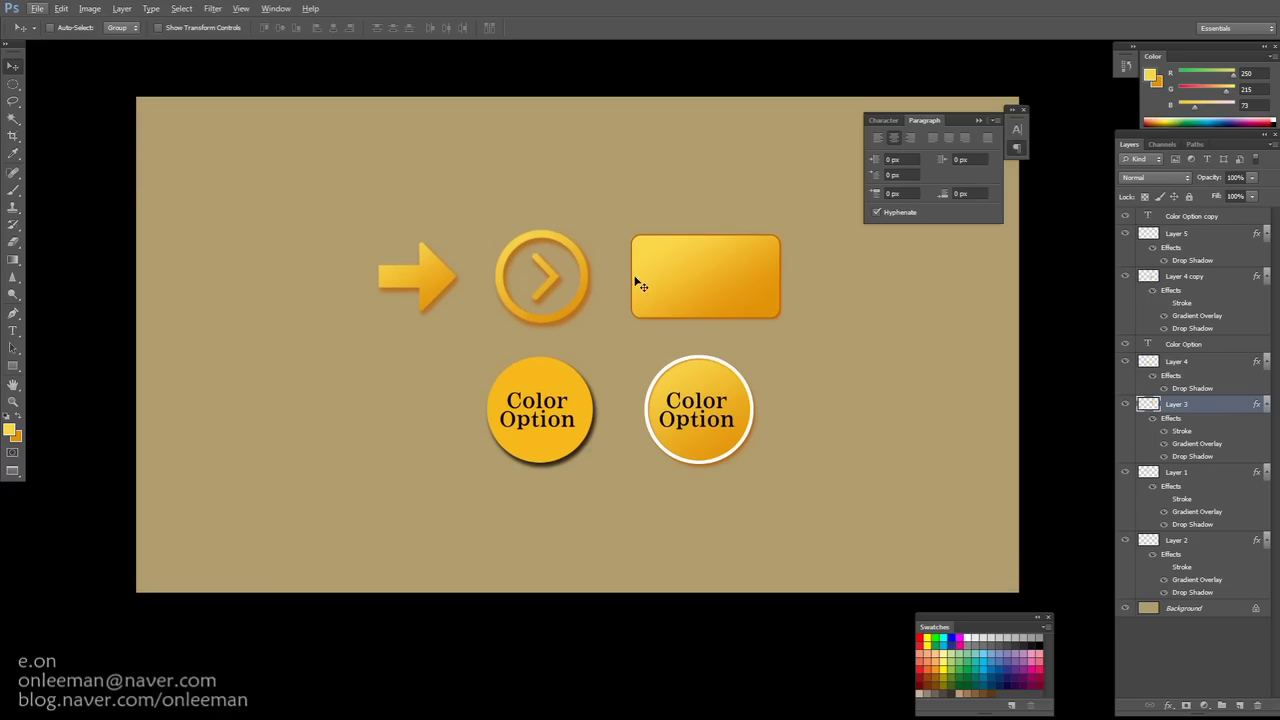
pyautogui.rightClick(565, 250)
pyautogui.click(601, 250)
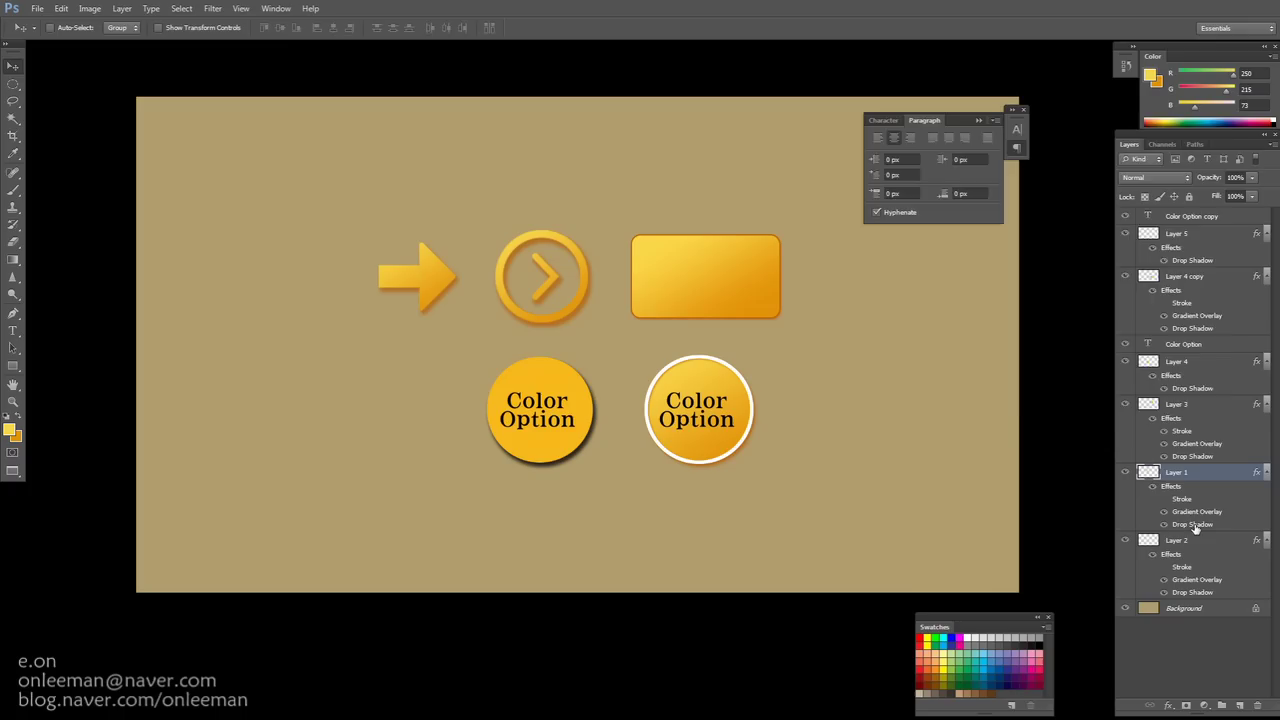
pyautogui.doubleClick(1195, 526)
pyautogui.doubleClick(1090, 229)
pyautogui.press('Down')
pyautogui.press('Down')
pyautogui.press('Down')
pyautogui.press('Down')
pyautogui.press('Down')
pyautogui.press('Down')
pyautogui.press('Down')
pyautogui.press('Down')
pyautogui.press('Down')
pyautogui.press('Down')
# Set the chevron ring's drop shadow spread to 5% and its size to 10 px
pyautogui.doubleClick(1095, 244)
pyautogui.press('Down')
pyautogui.press('Down')
pyautogui.press('Down')
pyautogui.press('Down')
pyautogui.press('Down')
pyautogui.press('Down')
pyautogui.press('Down')
pyautogui.press('Down')
pyautogui.press('Down')
pyautogui.press('Down')
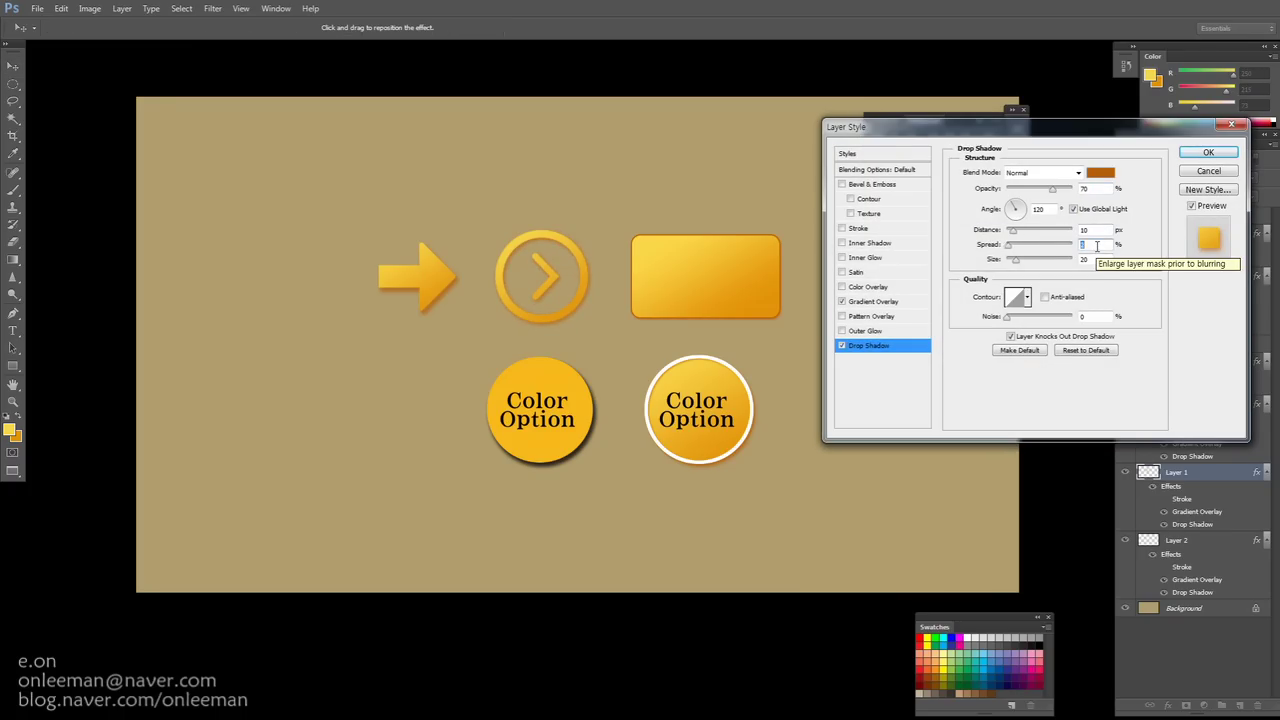
pyautogui.press('Up')
pyautogui.press('Up')
pyautogui.press('Up')
pyautogui.press('Up')
pyautogui.press('Up')
pyautogui.doubleClick(1097, 258)
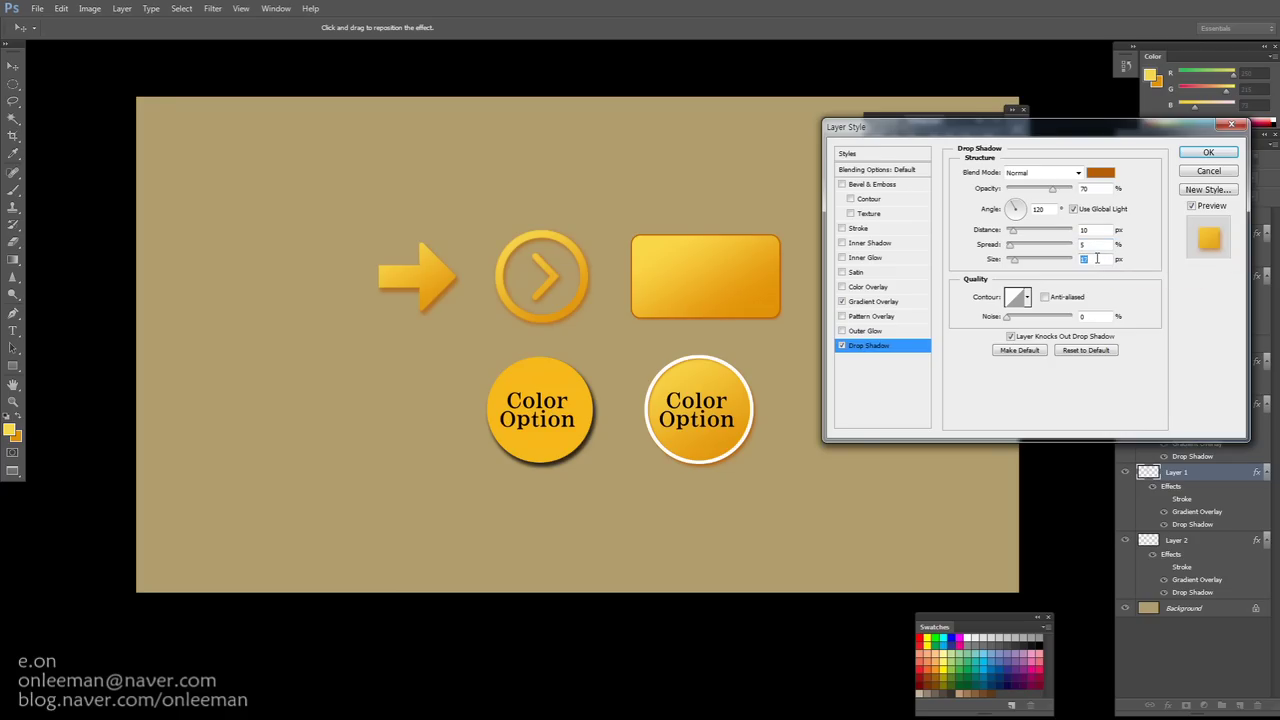
# Change the chevron ring's drop shadow colour to black, #000000, and apply the style
pyautogui.click(1100, 173)
pyautogui.click(294, 610)
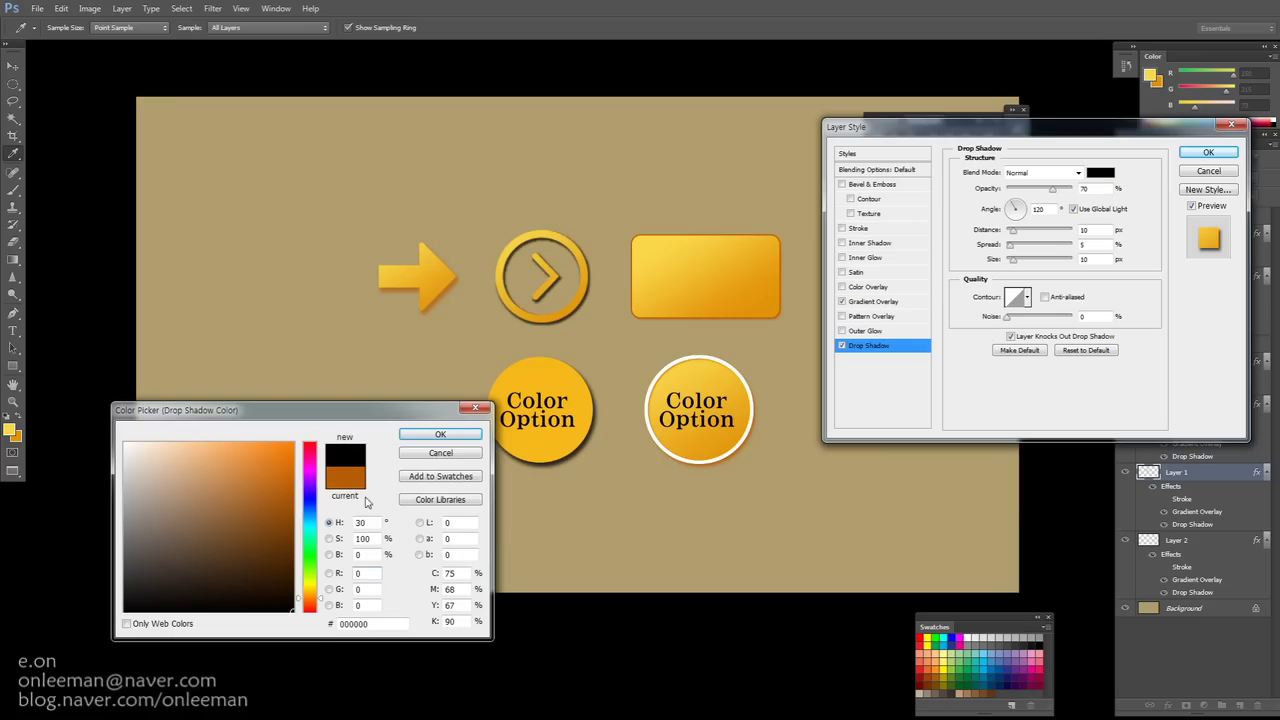
pyautogui.click(430, 436)
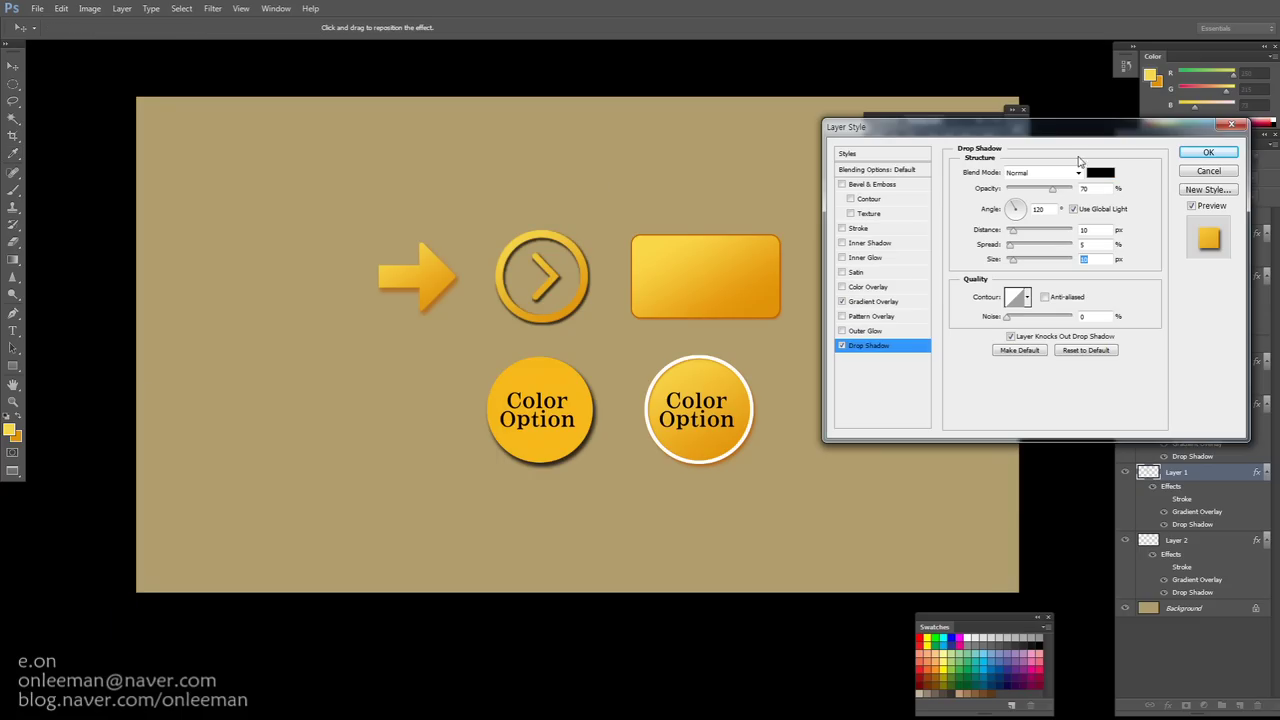
pyautogui.click(1207, 152)
# Compare the chevron ring's black shadow with the orange shadows of the neighbouring shapes at several zoom levels
pyautogui.scroll(3, 598, 320)
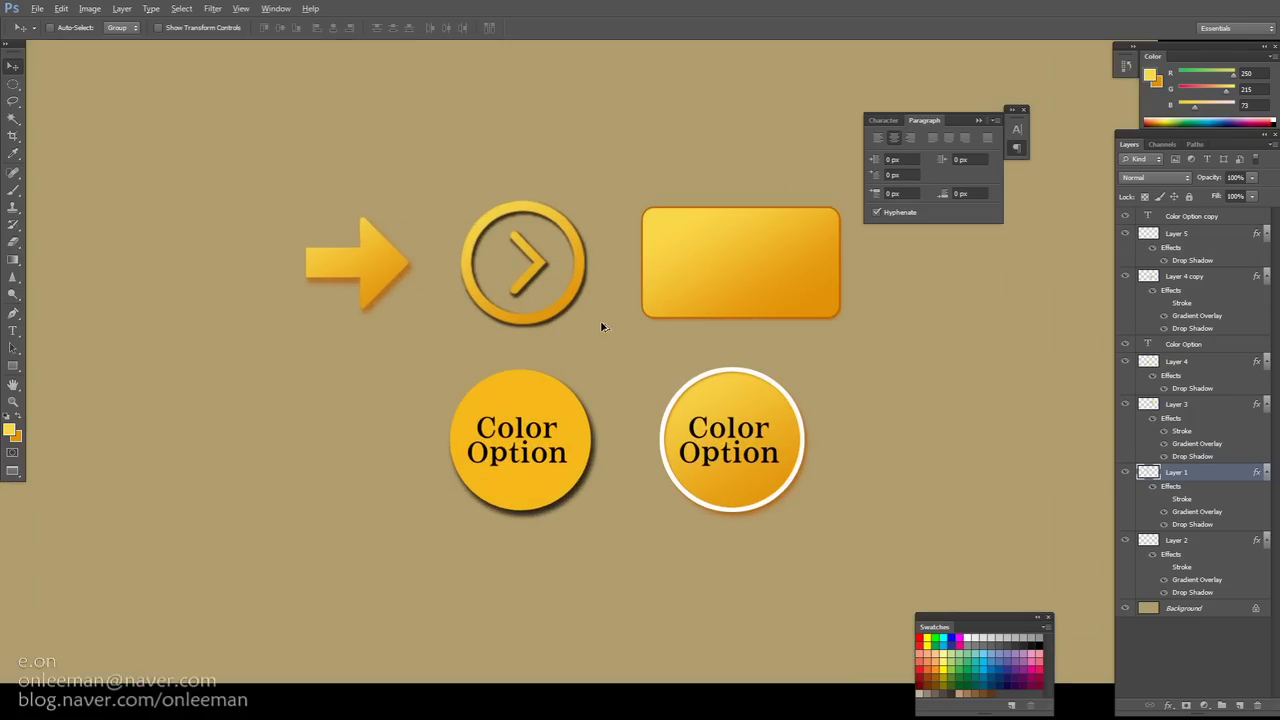
pyautogui.scroll(-1, 601, 328)
pyautogui.scroll(4, 601, 328)
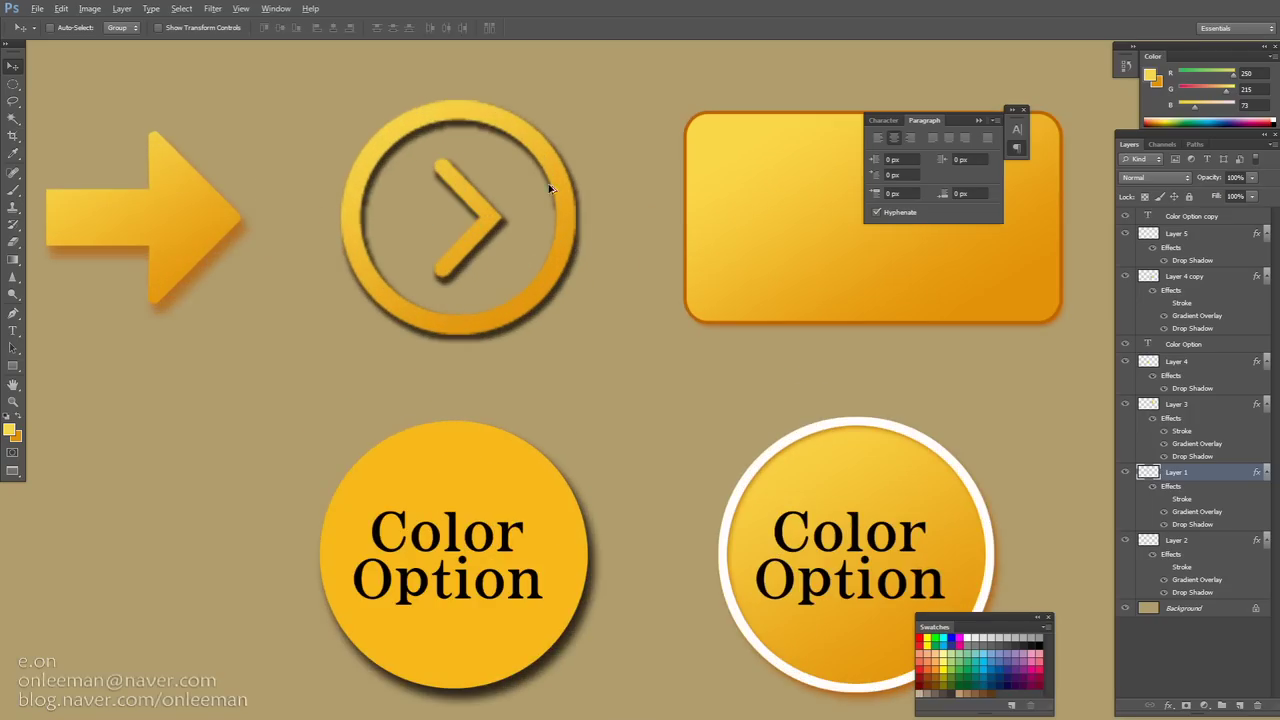
pyautogui.scroll(-4, 559, 344)
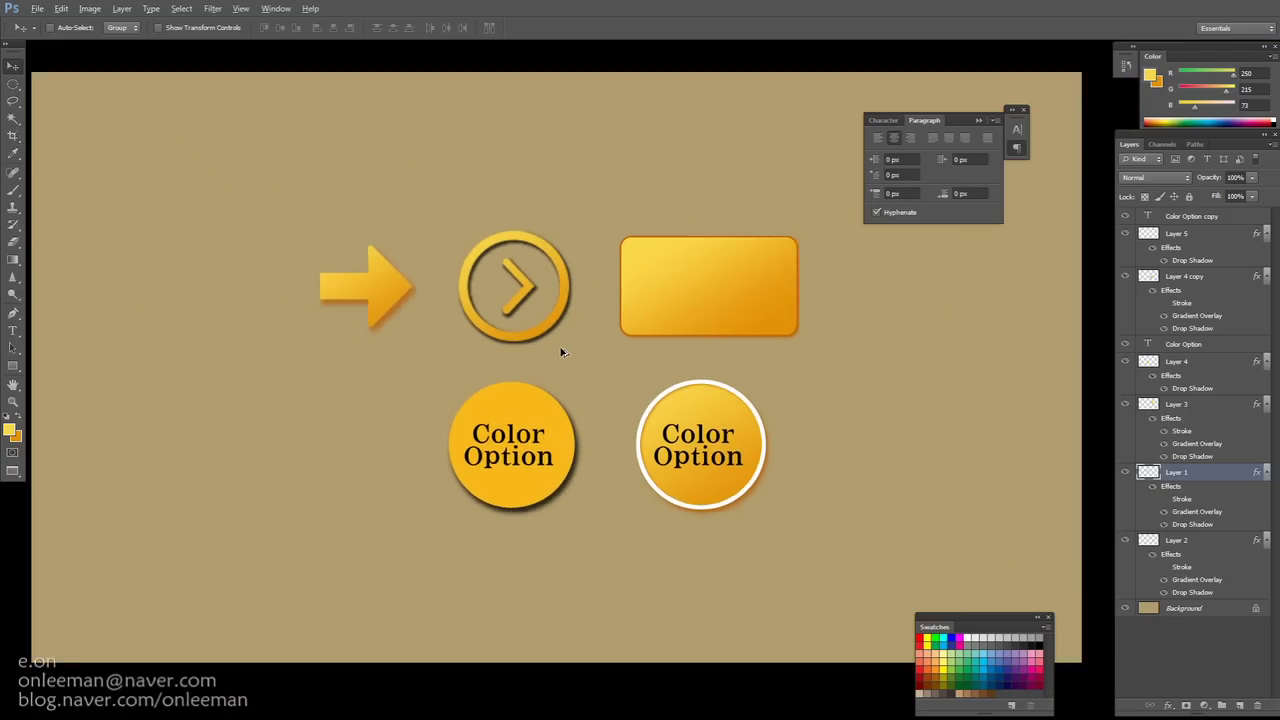
pyautogui.scroll(2, 561, 352)
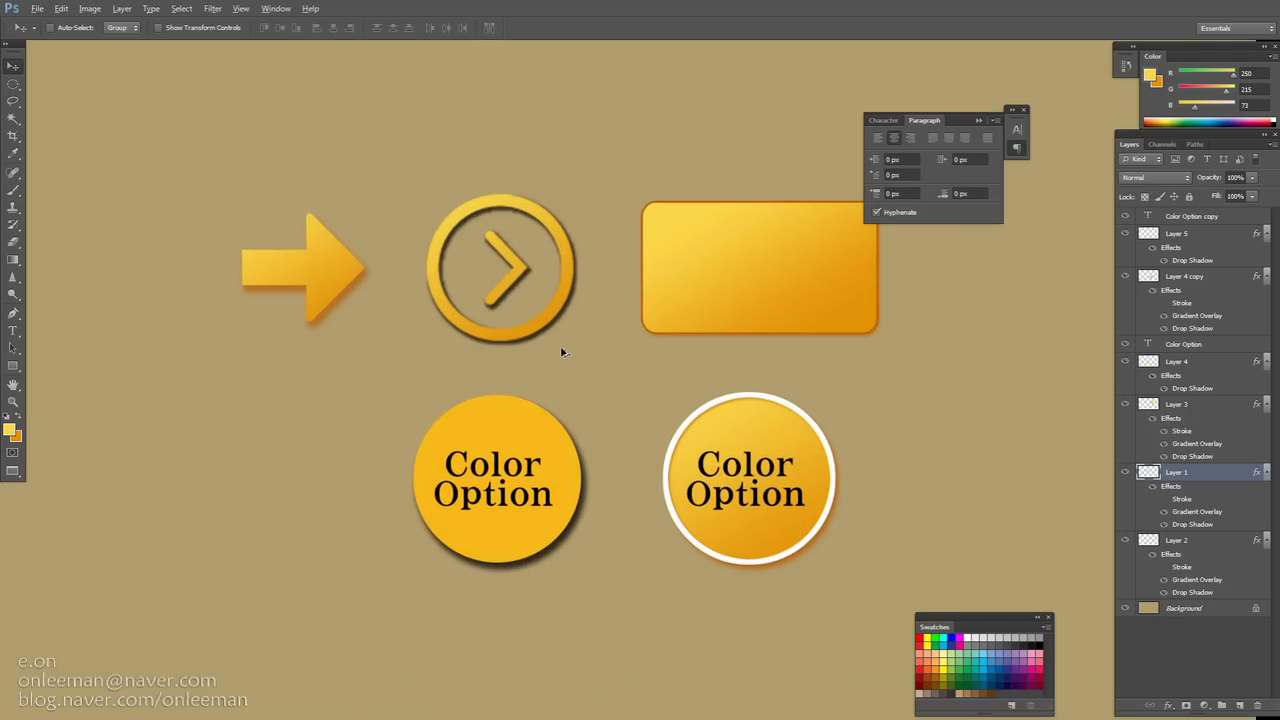
pyautogui.scroll(-5, 601, 359)
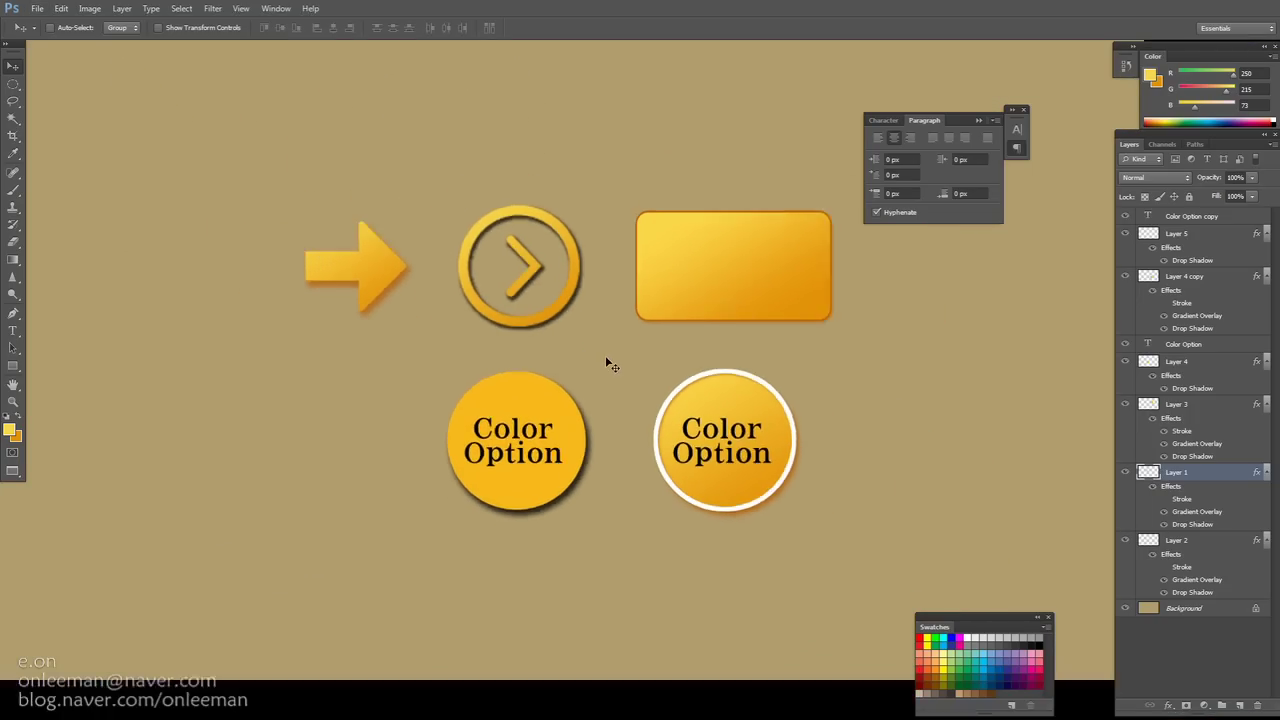
pyautogui.scroll(5, 607, 360)
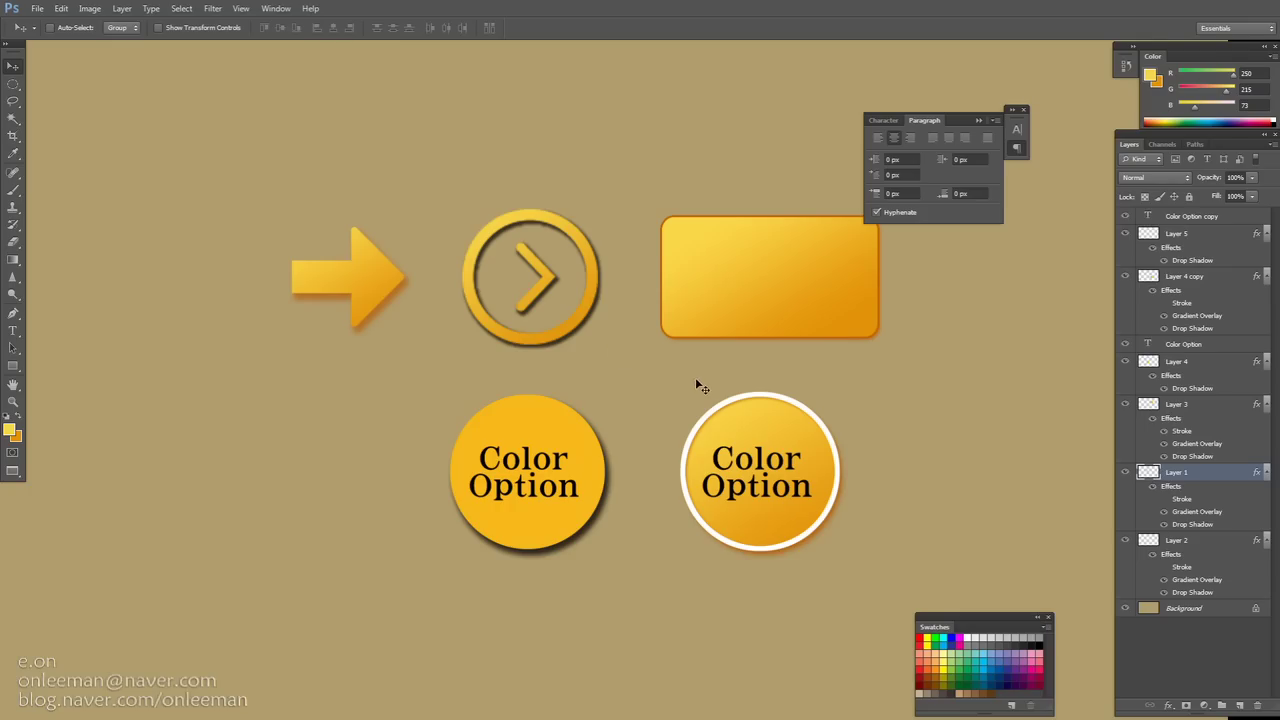
pyautogui.moveTo(766, 380); pyautogui.dragTo(694, 357)
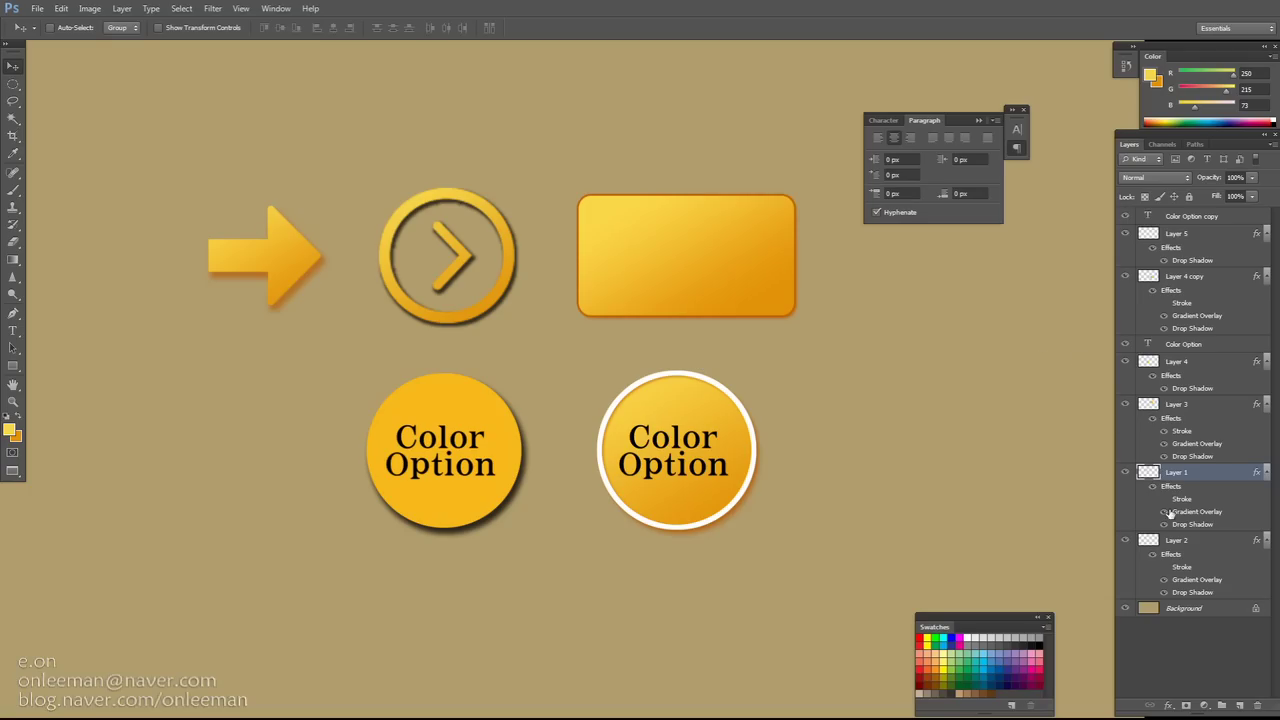
# Toggle the visibility of the chevron ring layer, all its effects, and its gradient overlay to compare the ring with and without them
pyautogui.click(1126, 472)
pyautogui.click(1126, 472)
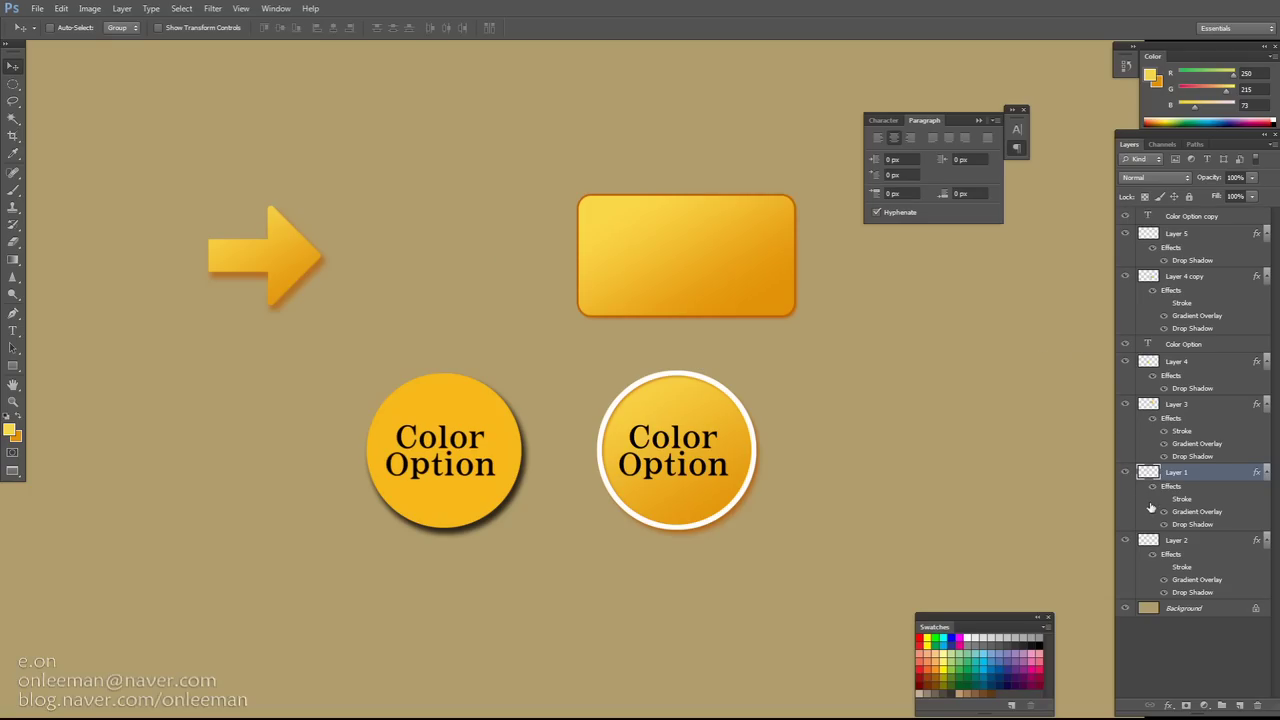
pyautogui.click(1154, 488)
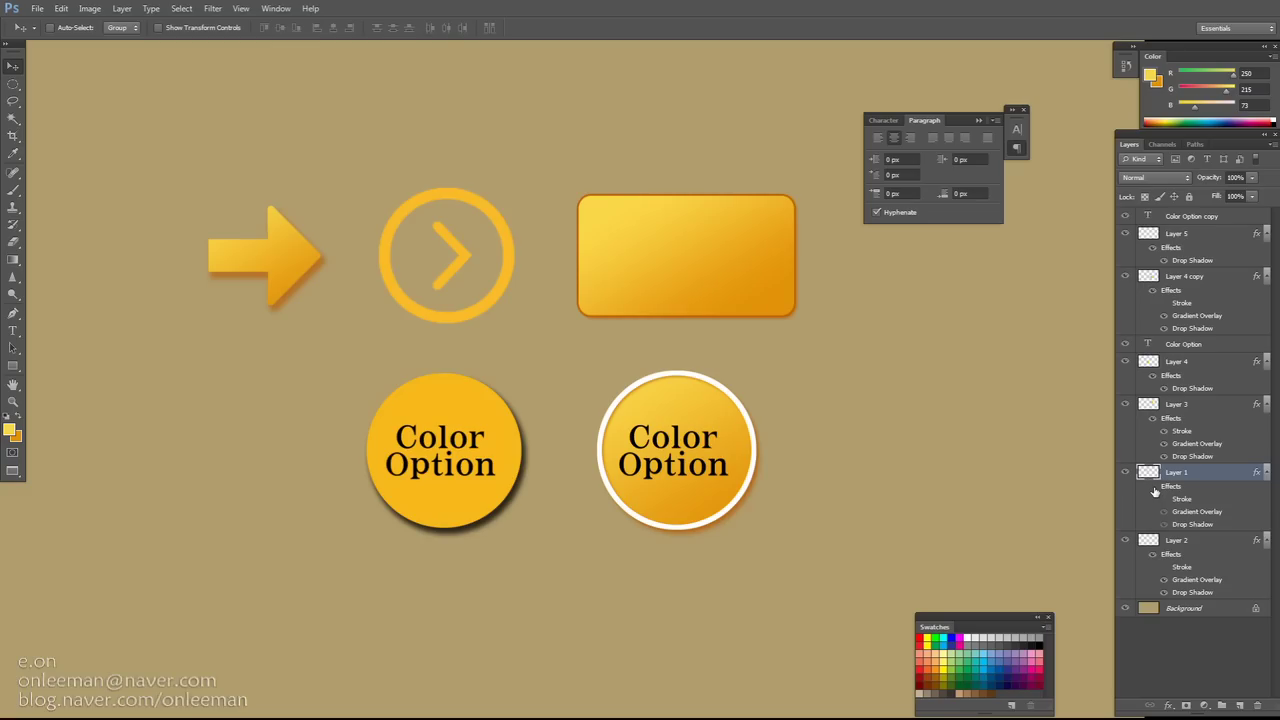
pyautogui.click(1154, 488)
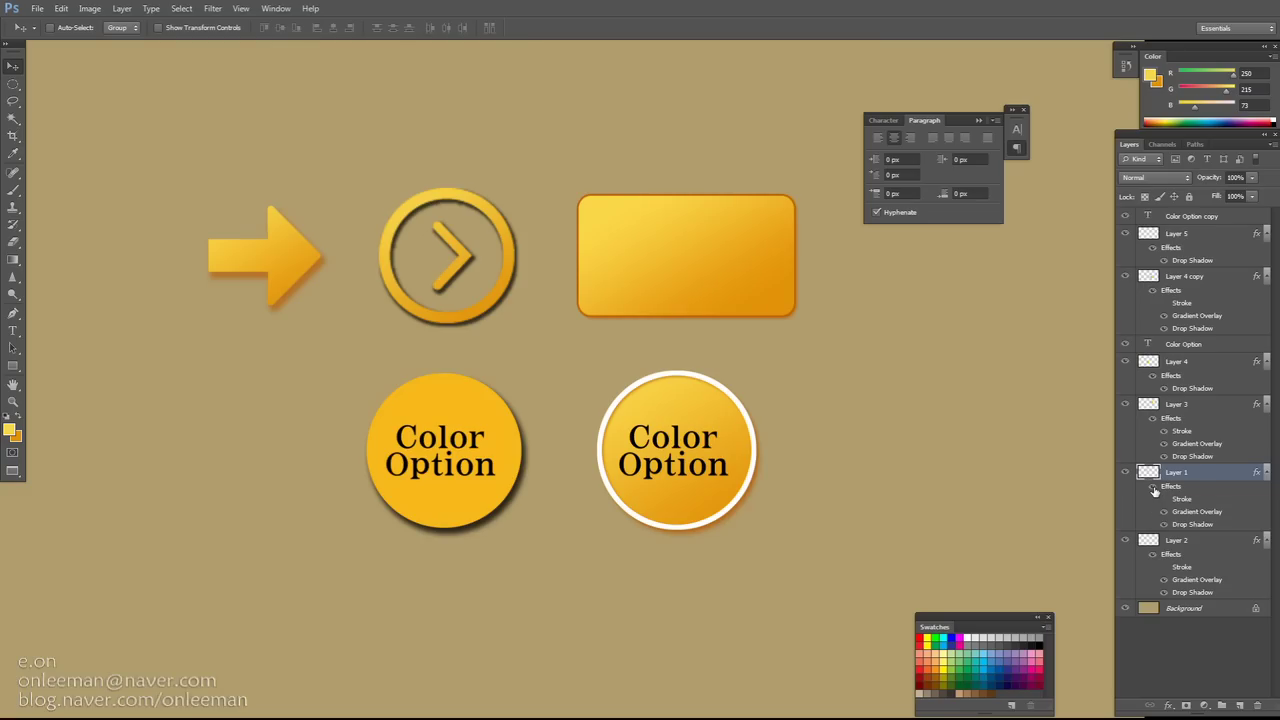
pyautogui.click(1164, 513)
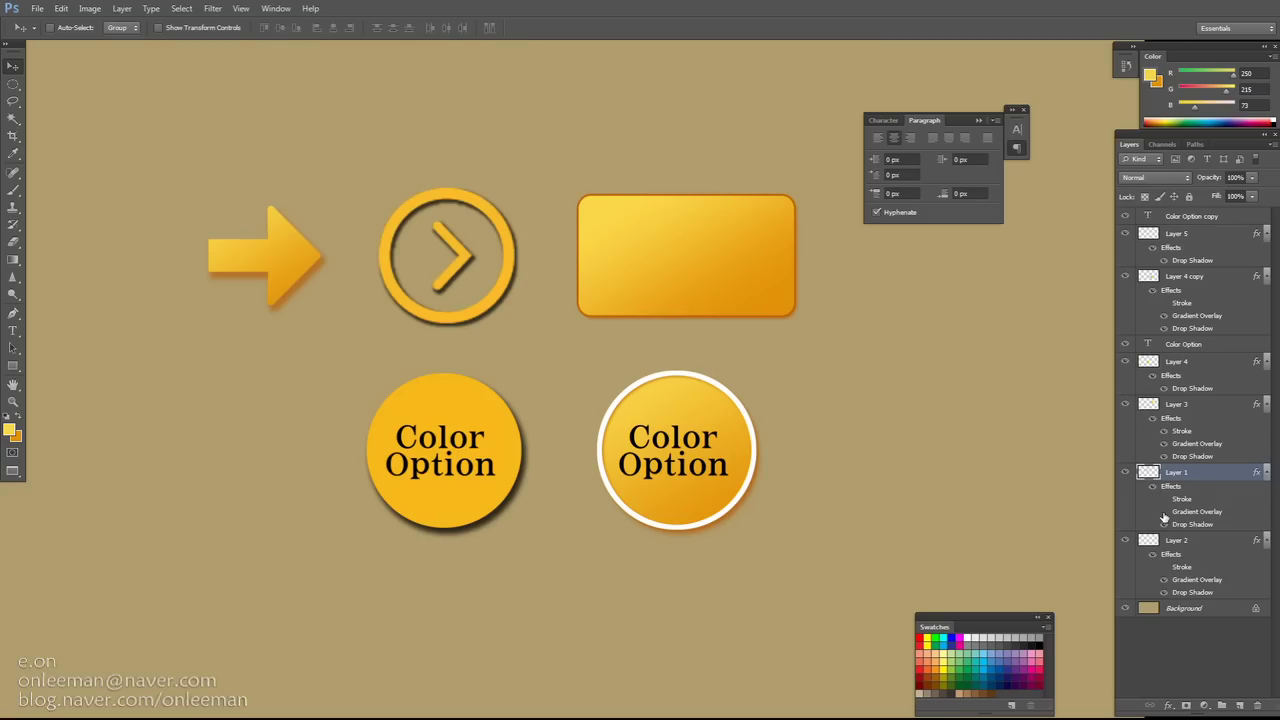
pyautogui.click(1164, 513)
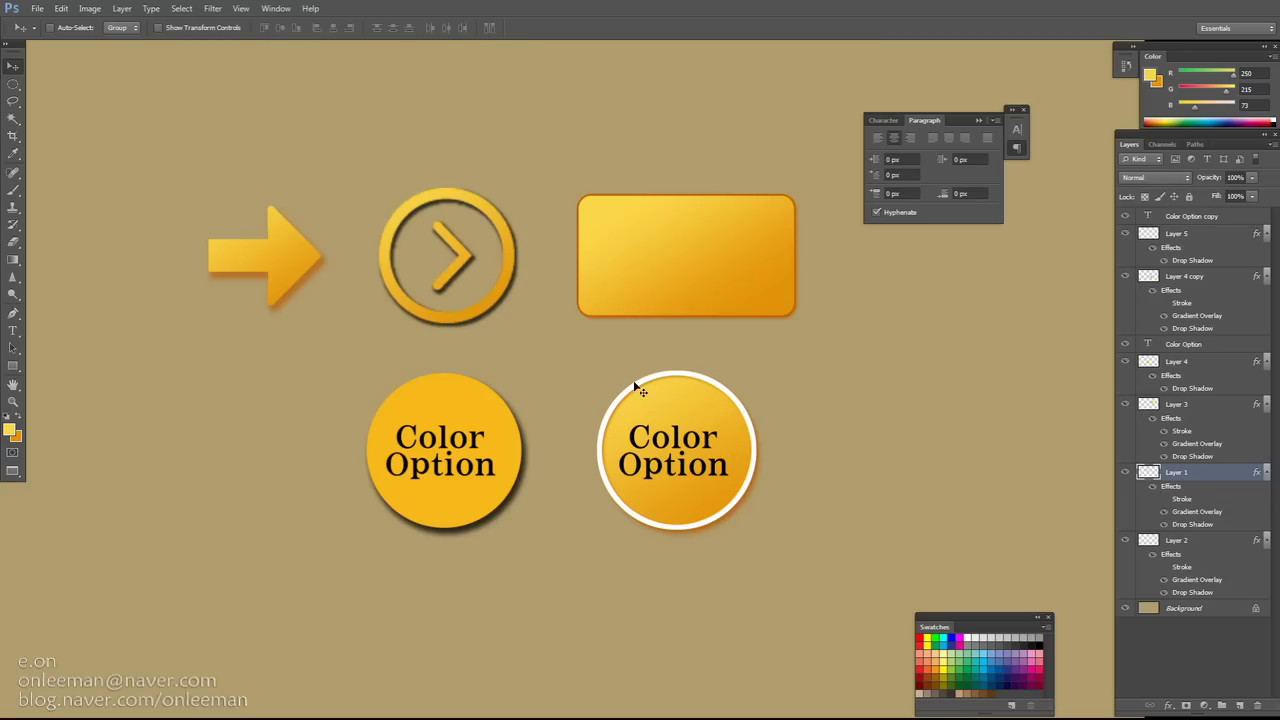
# Recolour the chevron ring's drop shadow to a dark orange-brown, #a35101, starting from a colour sampled on the rounded rectangle
pyautogui.doubleClick(1192, 525)
pyautogui.click(1100, 173)
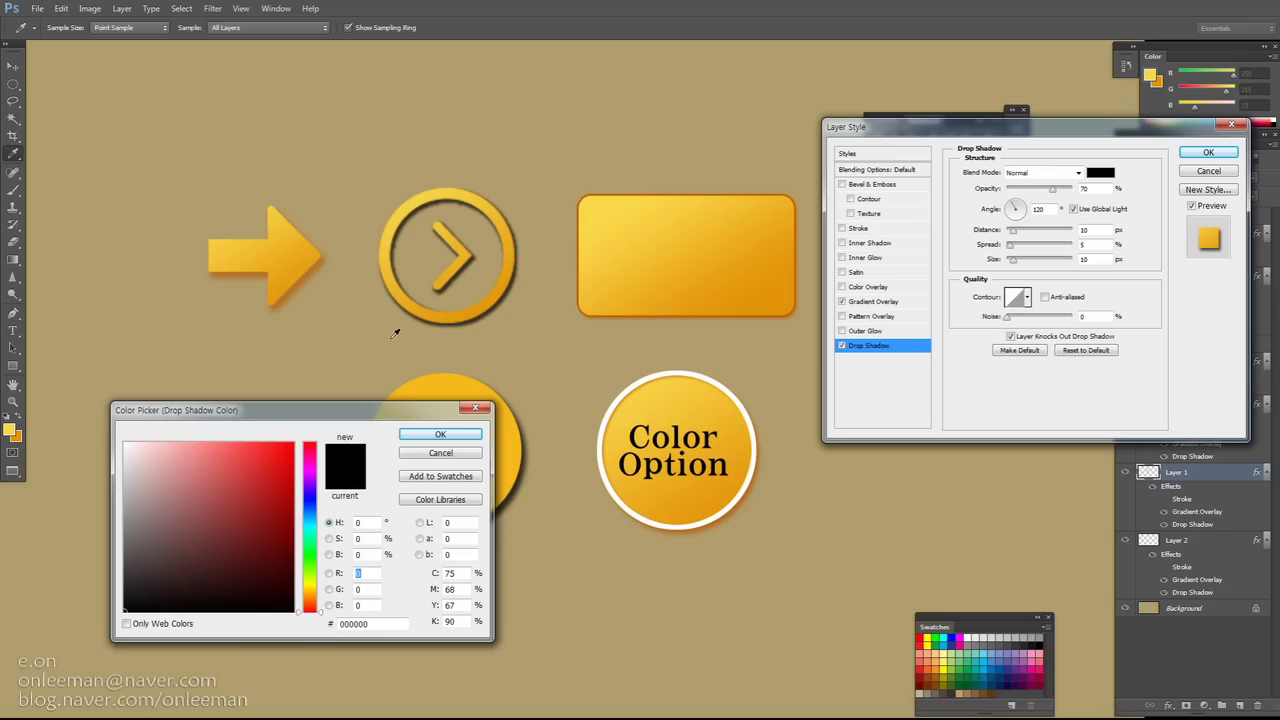
pyautogui.click(785, 296)
pyautogui.moveTo(292, 472); pyautogui.dragTo(294, 486)
pyautogui.moveTo(296, 552); pyautogui.dragTo(300, 562)
pyautogui.click(292, 503)
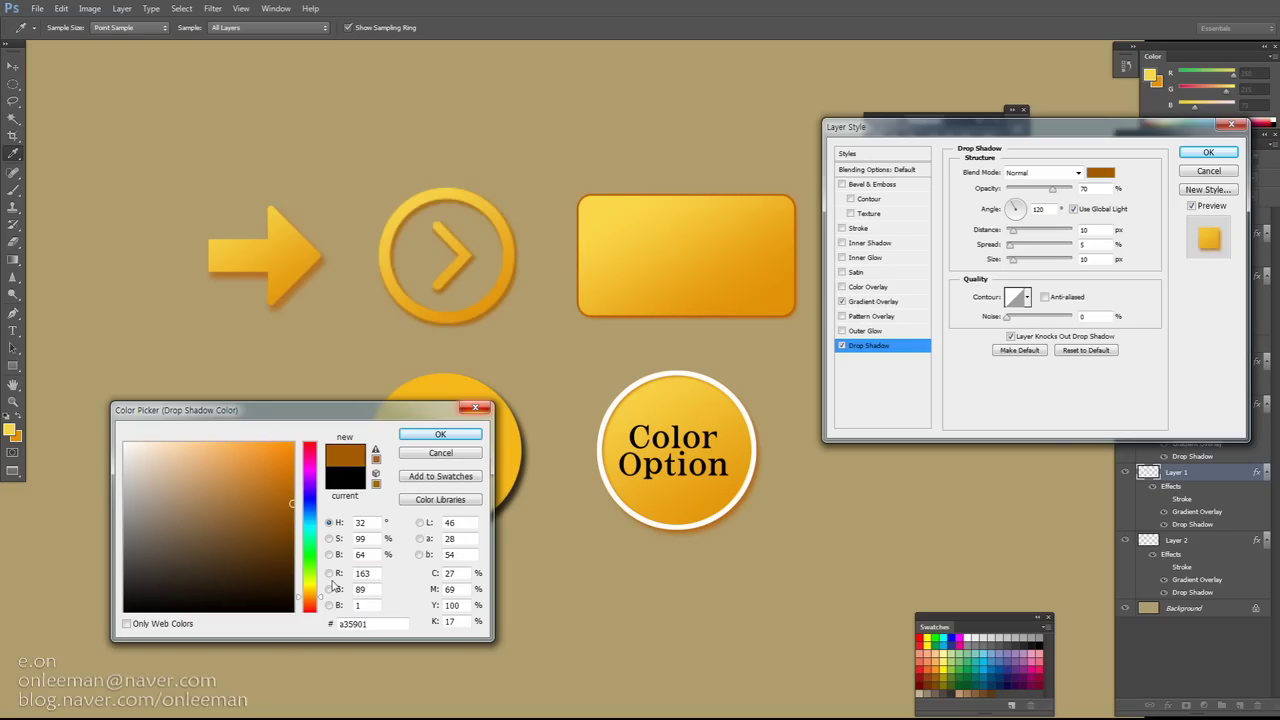
pyautogui.click(323, 603)
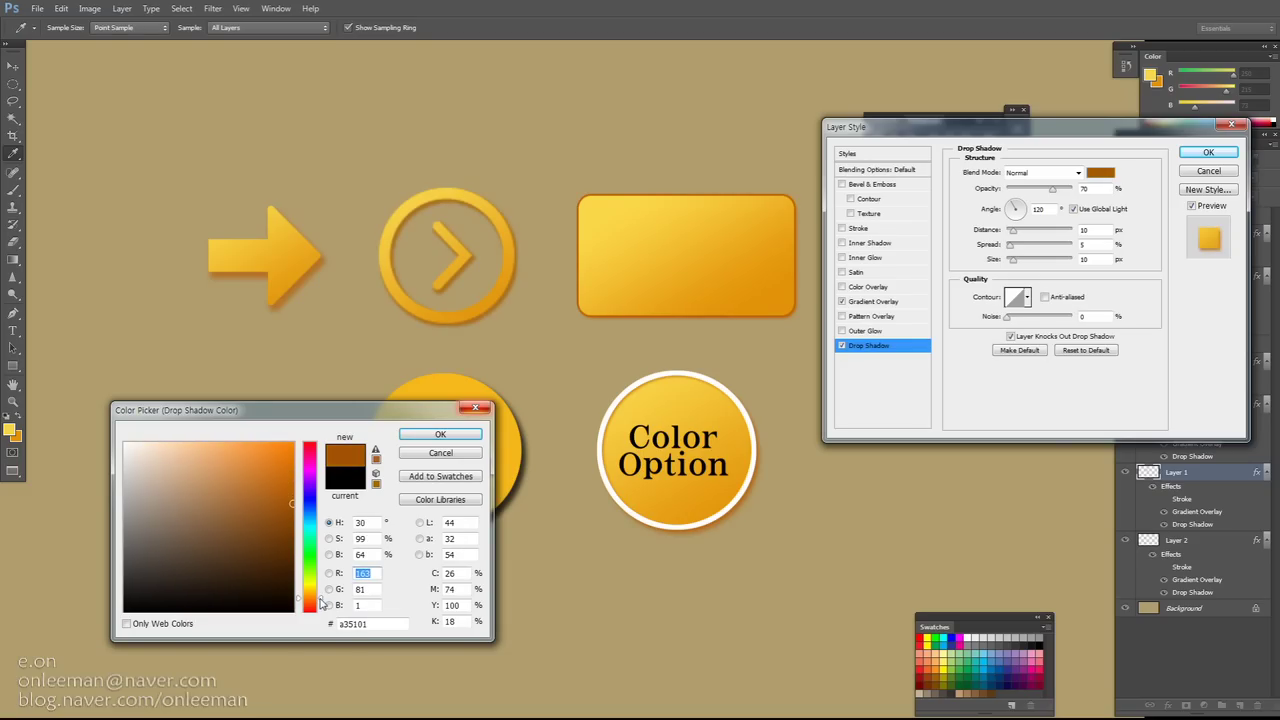
pyautogui.click(436, 441)
pyautogui.click(1206, 153)
# Review the tone-on-tone shadows, gradients and stroke across all the shapes, comparing them with the black-shadow circle
pyautogui.moveTo(795, 355)
pyautogui.mouseDown()
pyautogui.moveTo(734, 370)
pyautogui.moveTo(799, 355)
pyautogui.mouseUp()
pyautogui.scroll(-1, 806, 358)
pyautogui.scroll(2, 806, 360)
pyautogui.moveTo(580, 392); pyautogui.dragTo(624, 390)
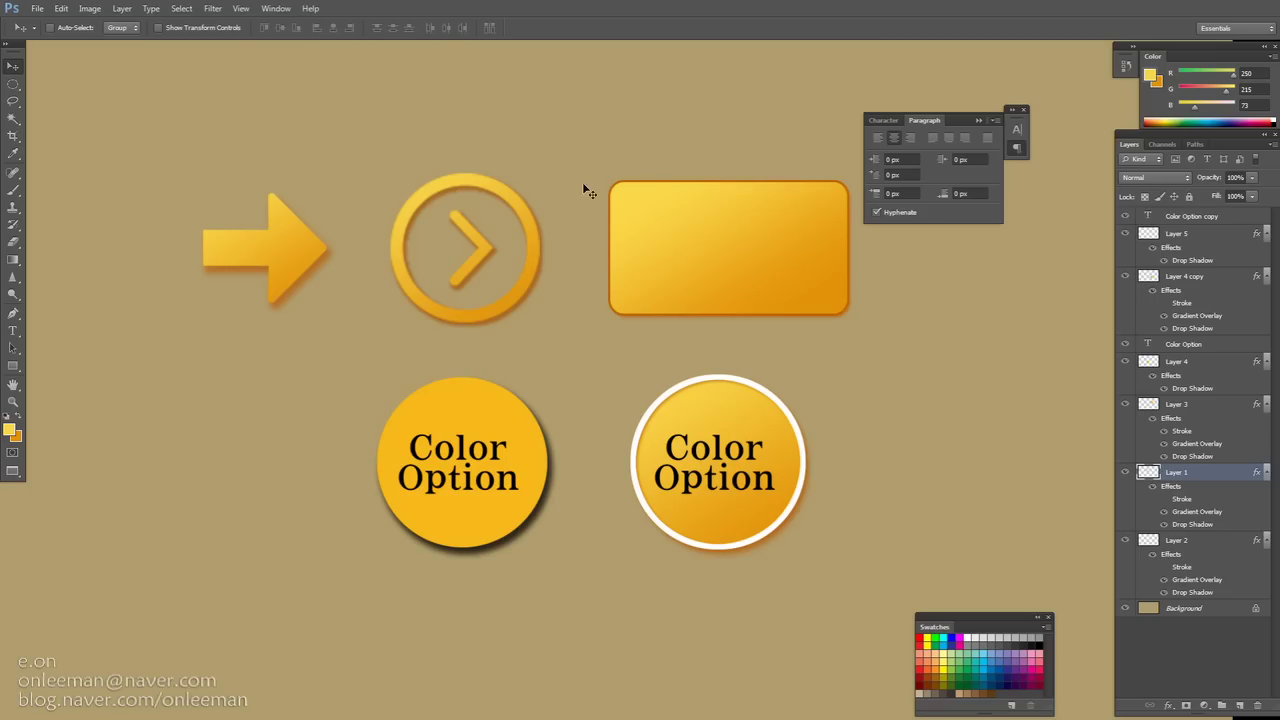
pyautogui.hscroll(2, 557, 383)
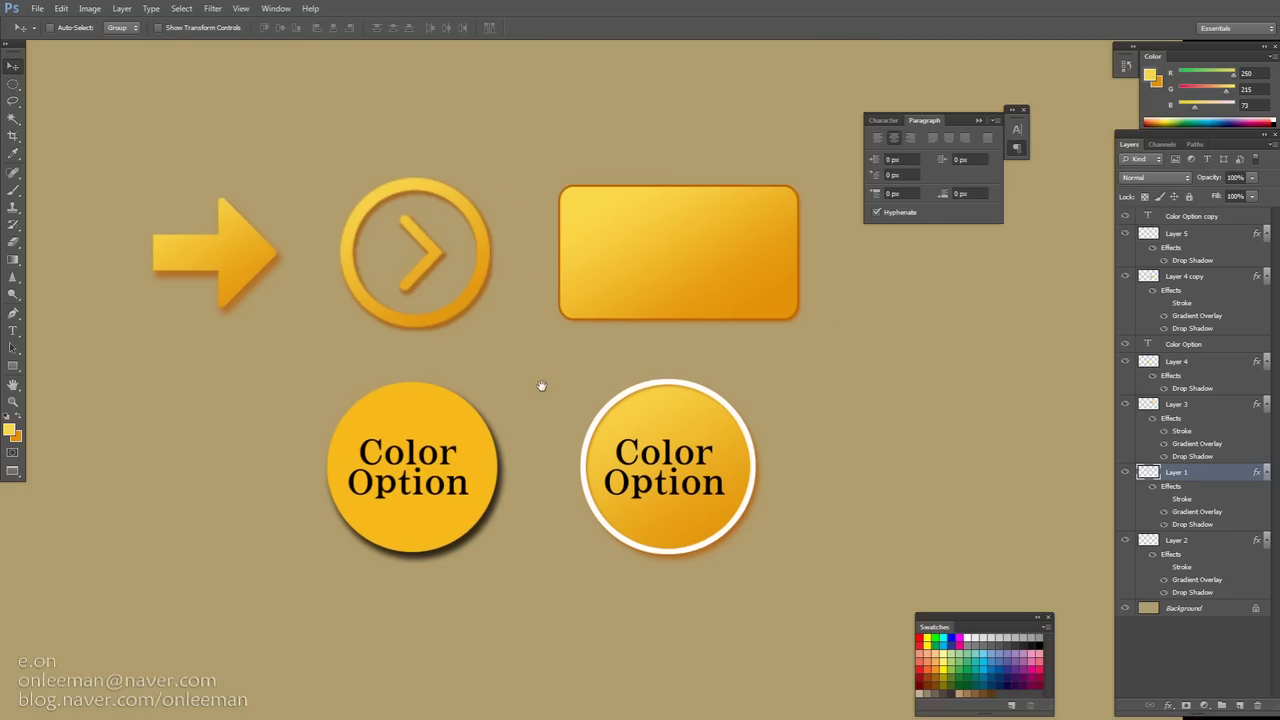
pyautogui.scroll(-2, 539, 378)
pyautogui.scroll(3, 539, 380)
pyautogui.scroll(-1, 541, 384)
pyautogui.moveTo(423, 403); pyautogui.dragTo(449, 397)
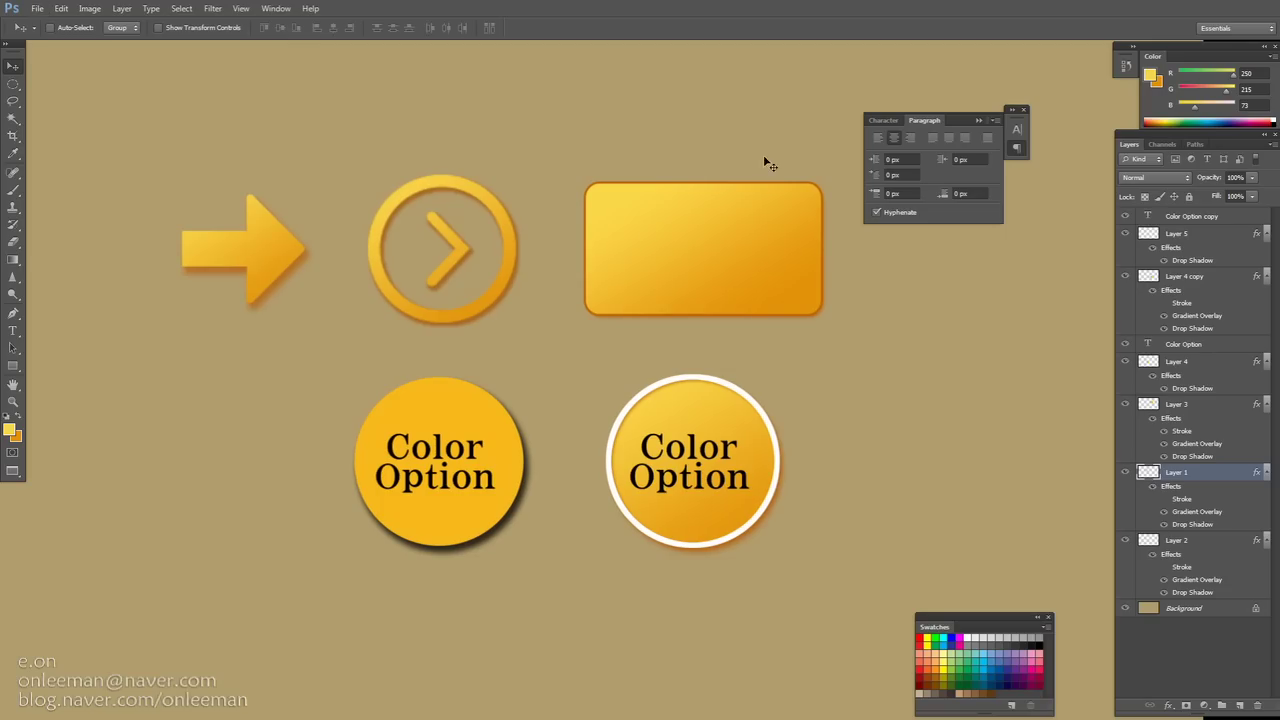
# Close the paragraph settings, return the document to a standard floating window at 33.33% zoom, and move the window aside
pyautogui.click(1024, 109)
pyautogui.moveTo(749, 294); pyautogui.dragTo(796, 301)
pyautogui.press('f')
pyautogui.press('f')
pyautogui.hotkey('ctrl', '-')
pyautogui.hotkey('ctrl', '-')
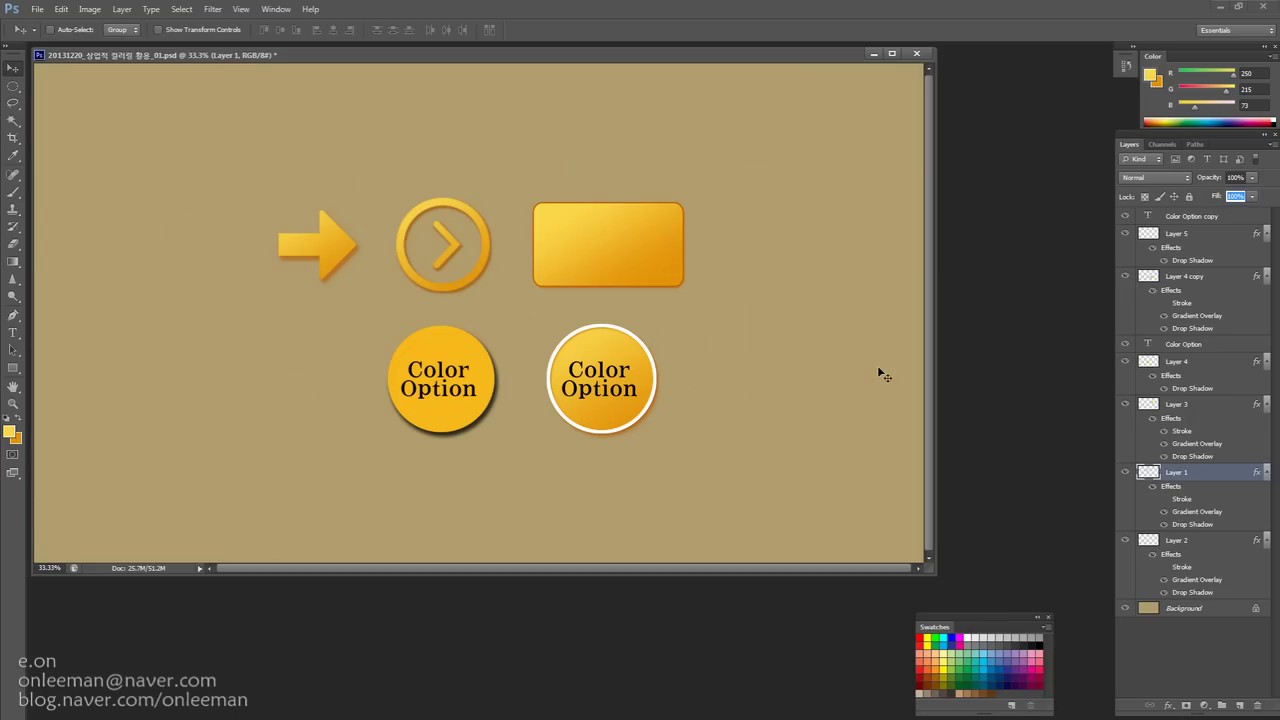
pyautogui.moveTo(830, 57); pyautogui.dragTo(965, 66)
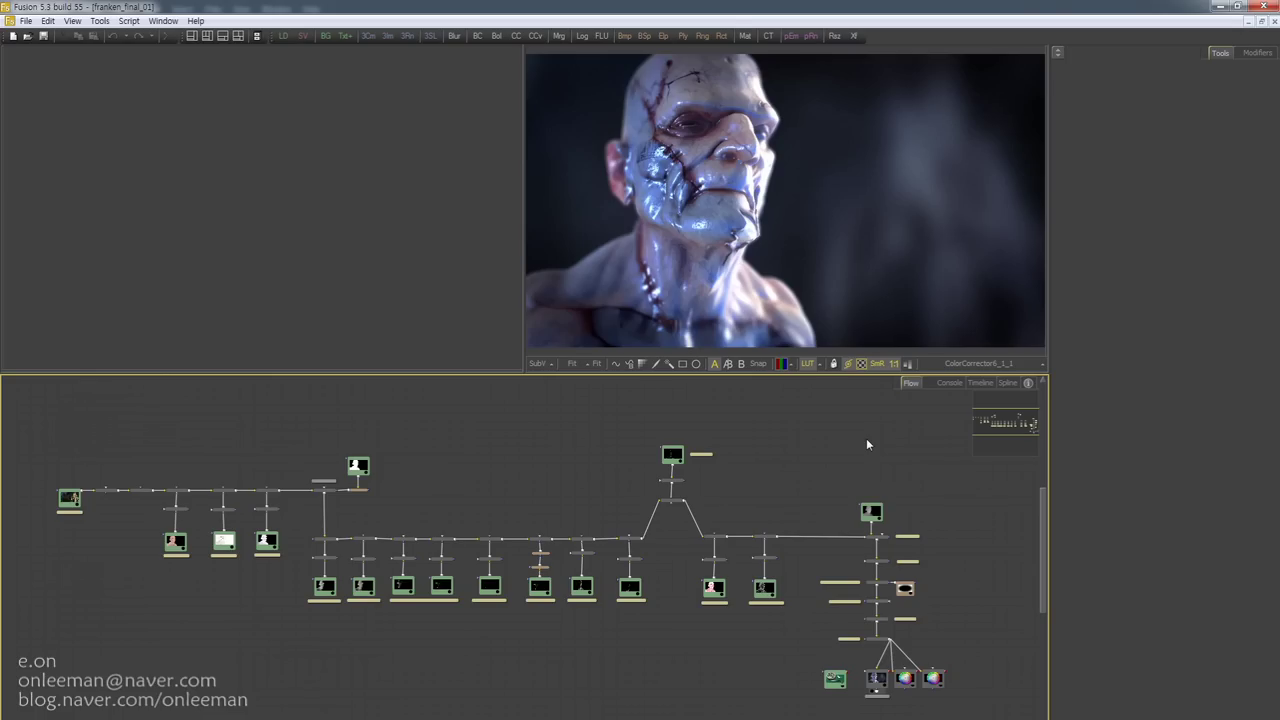
# Switch to Fusion and examine the final section of the franken_final_01 node flow, around the Z-depth, depth blur, glow and grain nodes
pyautogui.moveTo(801, 451); pyautogui.dragTo(560, 437)
pyautogui.scroll(5, 728, 450)
pyautogui.moveTo(700, 449); pyautogui.dragTo(613, 411)
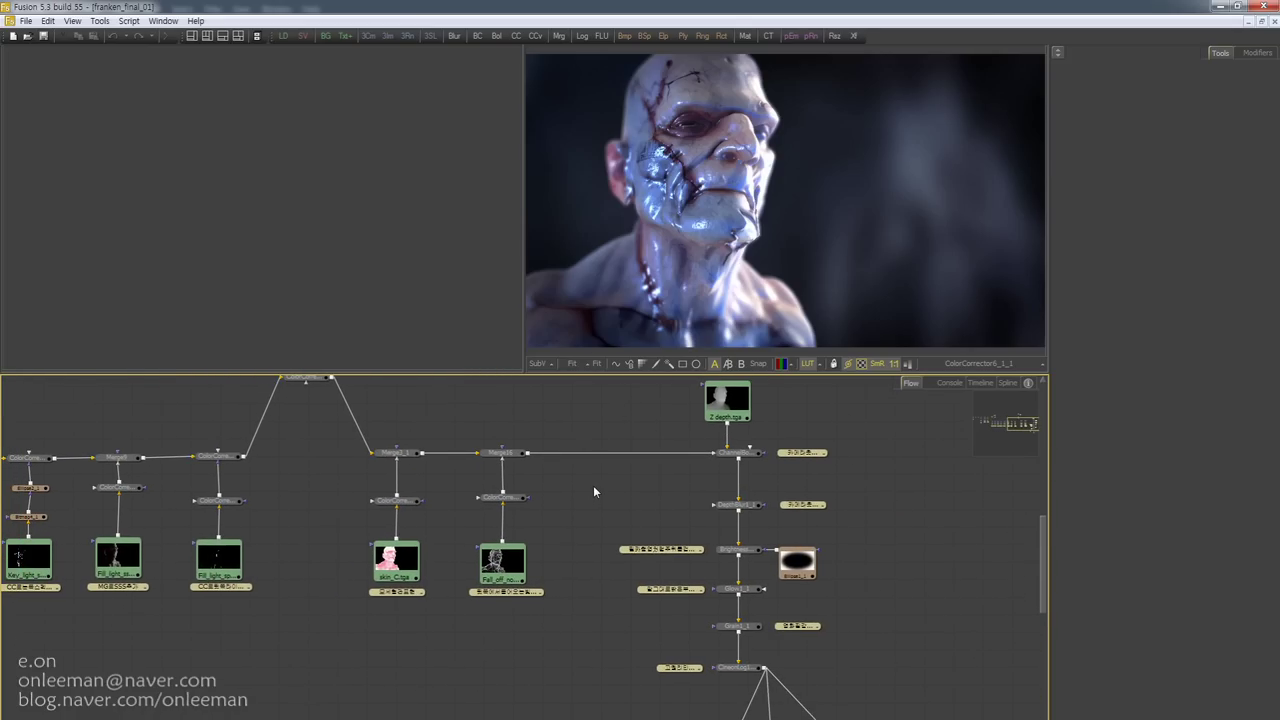
pyautogui.moveTo(593, 496); pyautogui.dragTo(612, 467)
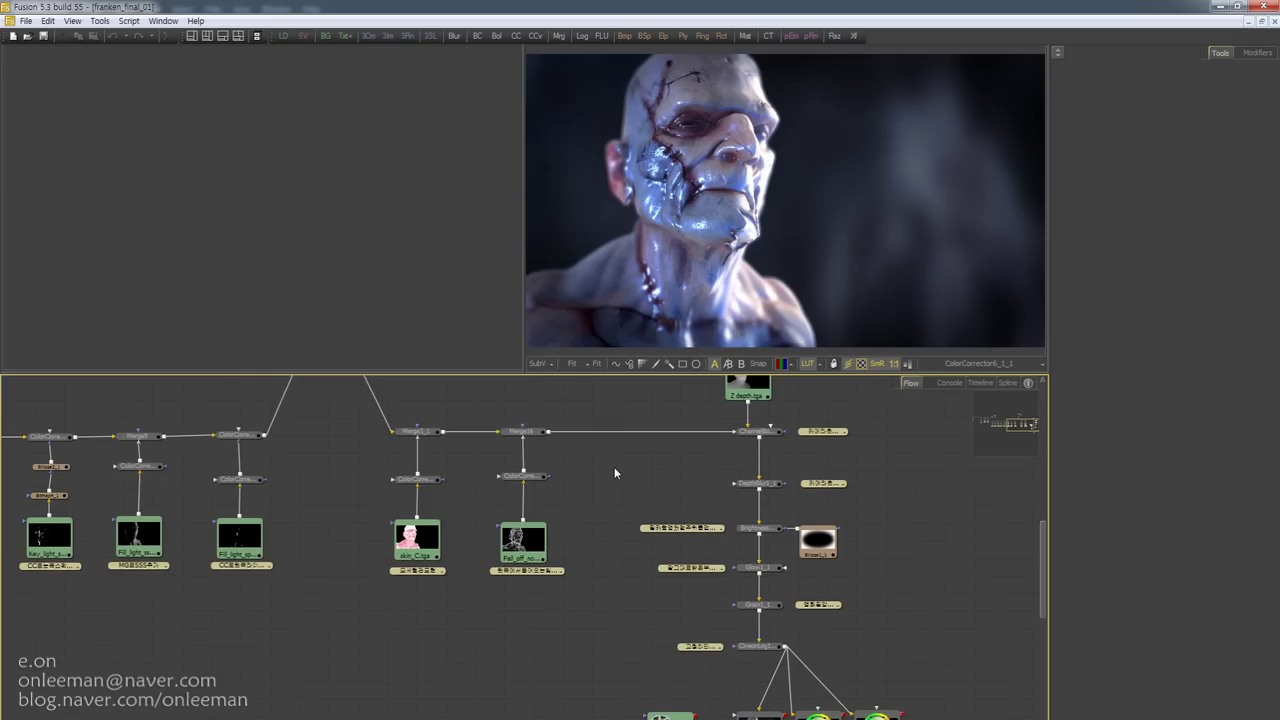
# Open the settings of ColorCorrector8_1, the node fed by the Key_light_specular_B ellipse and bitmap mask branch
pyautogui.moveTo(459, 462); pyautogui.dragTo(856, 546)
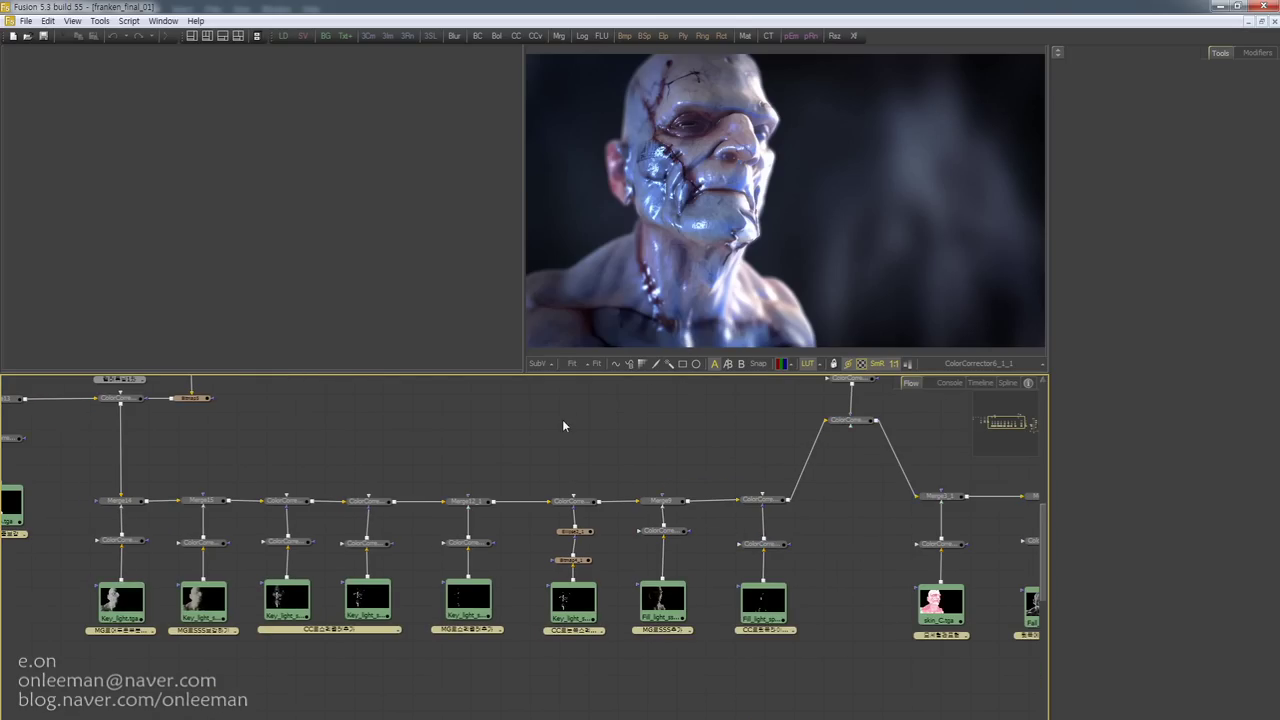
pyautogui.scroll(5, 560, 430)
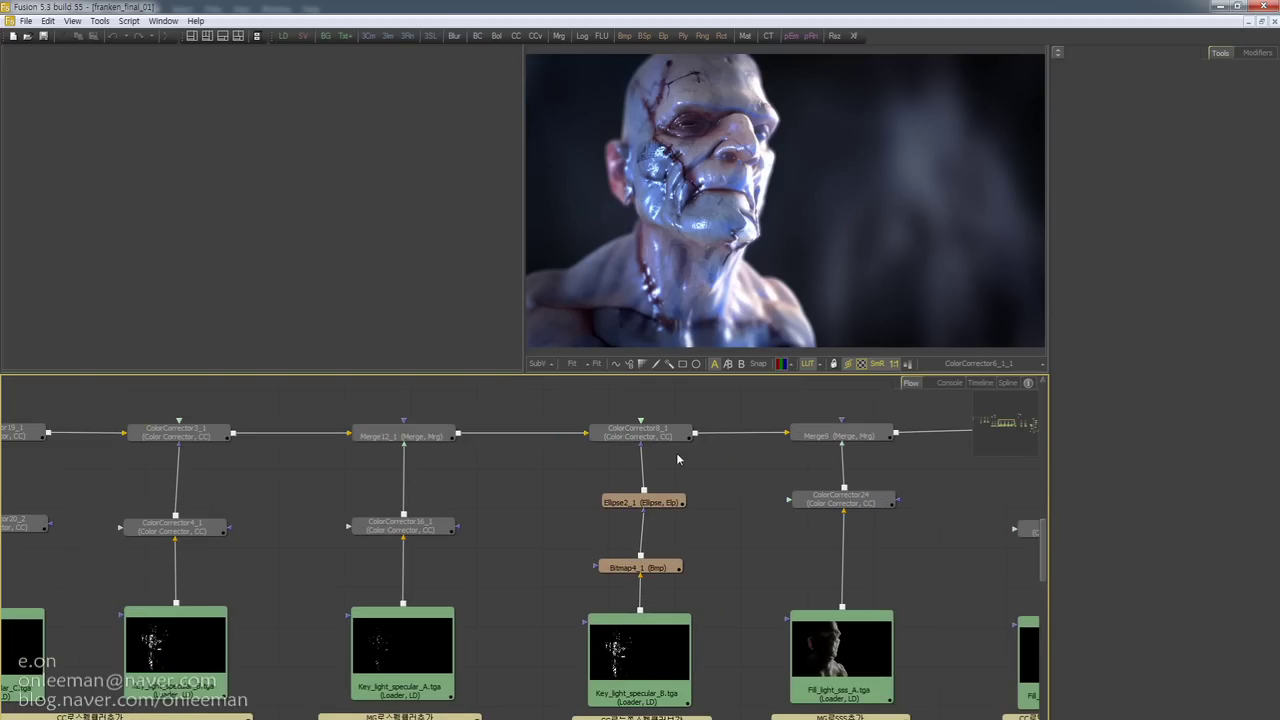
pyautogui.click(666, 434)
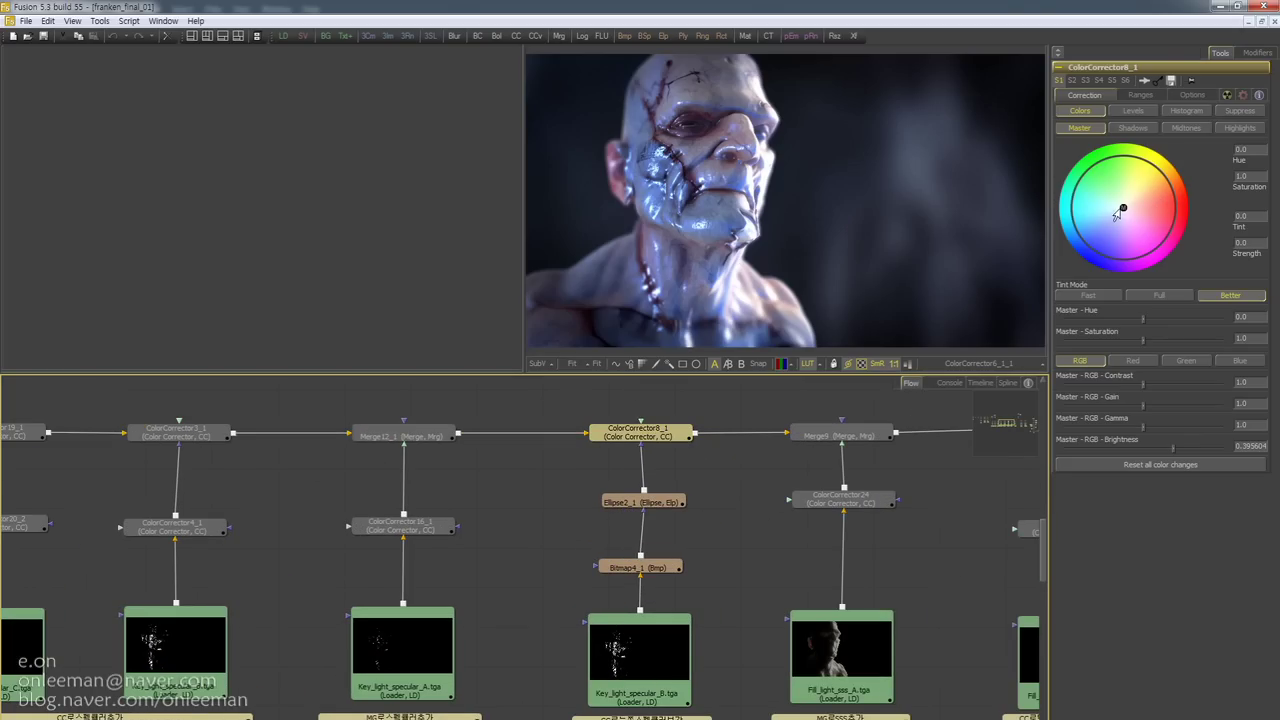
# Preview Key_light_specular_C.tga in the empty viewer and toggle ColorCorrector19_1 off and on to compare its contribution to the final image
pyautogui.moveTo(508, 586); pyautogui.dragTo(827, 564)
pyautogui.click(478, 650)
pyautogui.moveTo(478, 650); pyautogui.dragTo(341, 344)
pyautogui.moveTo(648, 634); pyautogui.dragTo(300, 262)
pyautogui.moveTo(478, 650); pyautogui.dragTo(340, 300)
pyautogui.click(468, 428)
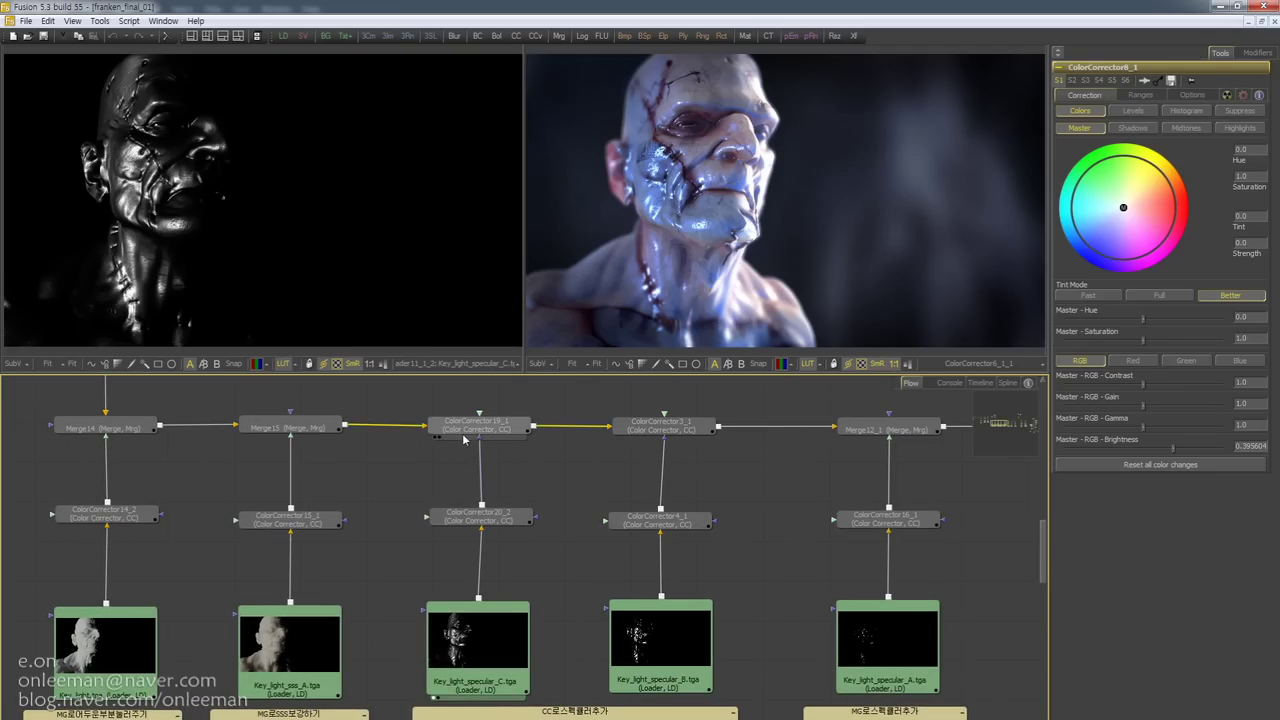
pyautogui.click(467, 433)
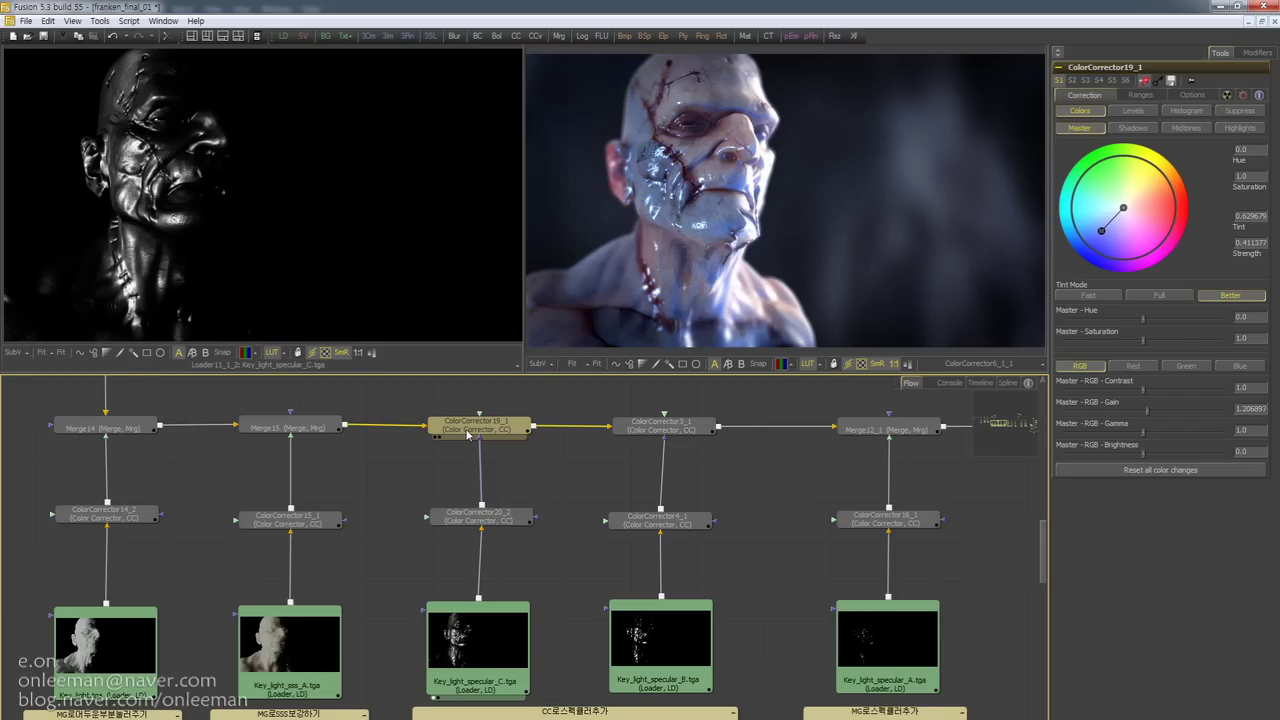
pyautogui.hotkey('ctrl', 'p')
pyautogui.hotkey('ctrl', 'p')
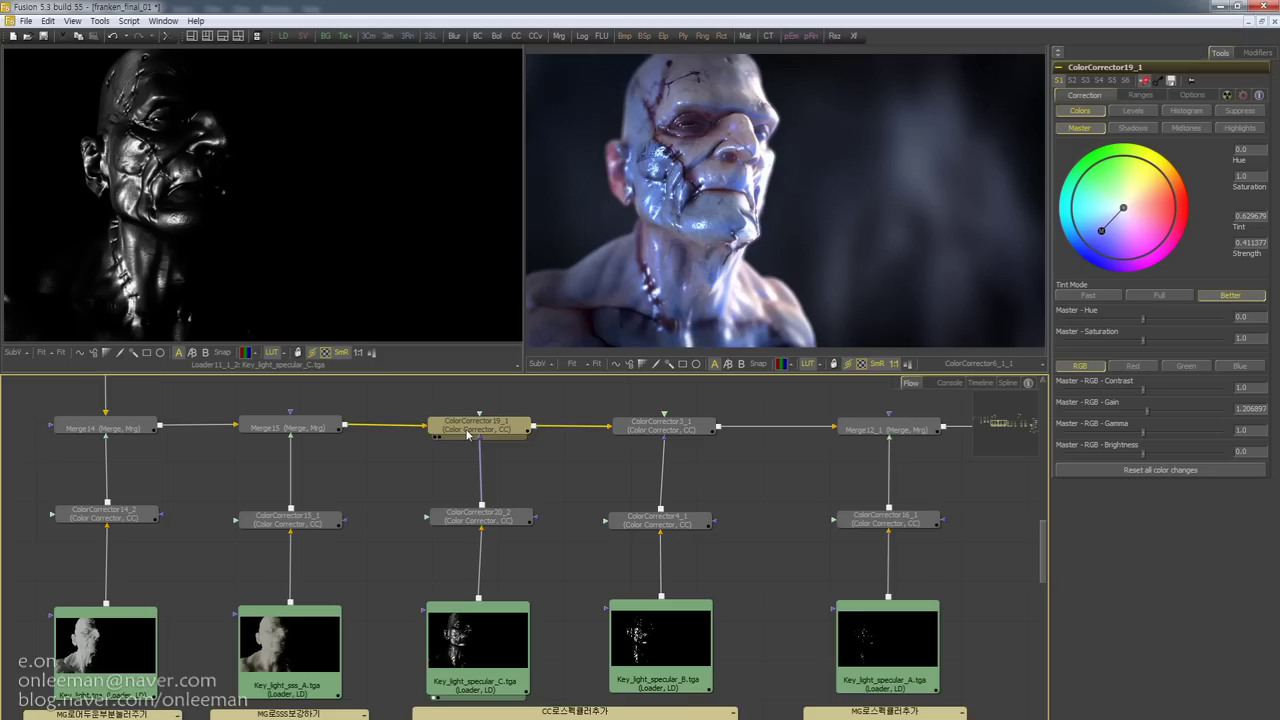
pyautogui.hotkey('ctrl', 'p')
# Preview Key_light_specular_B.tga and toggle ColorCorrector3_1 off and on to compare its highlights in the final image
pyautogui.moveTo(661, 645); pyautogui.dragTo(267, 205)
pyautogui.click(652, 428)
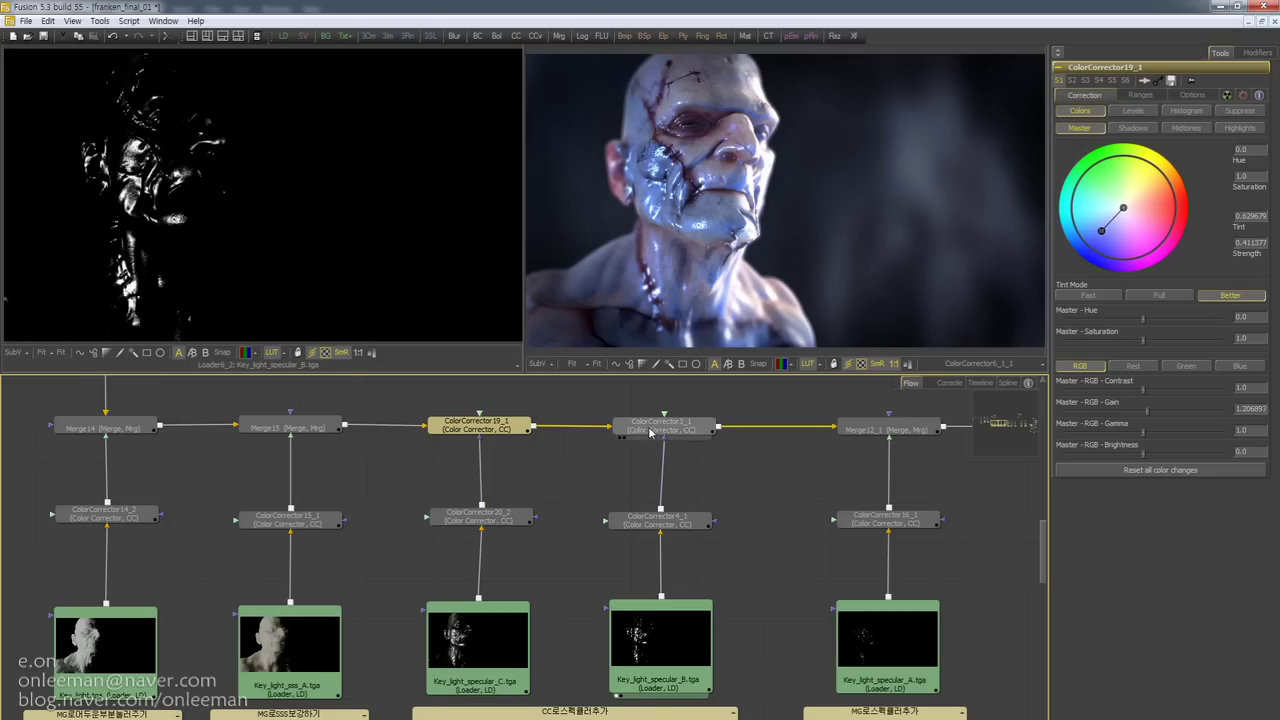
pyautogui.hotkey('ctrl', 'p')
pyautogui.hotkey('ctrl', 'p')
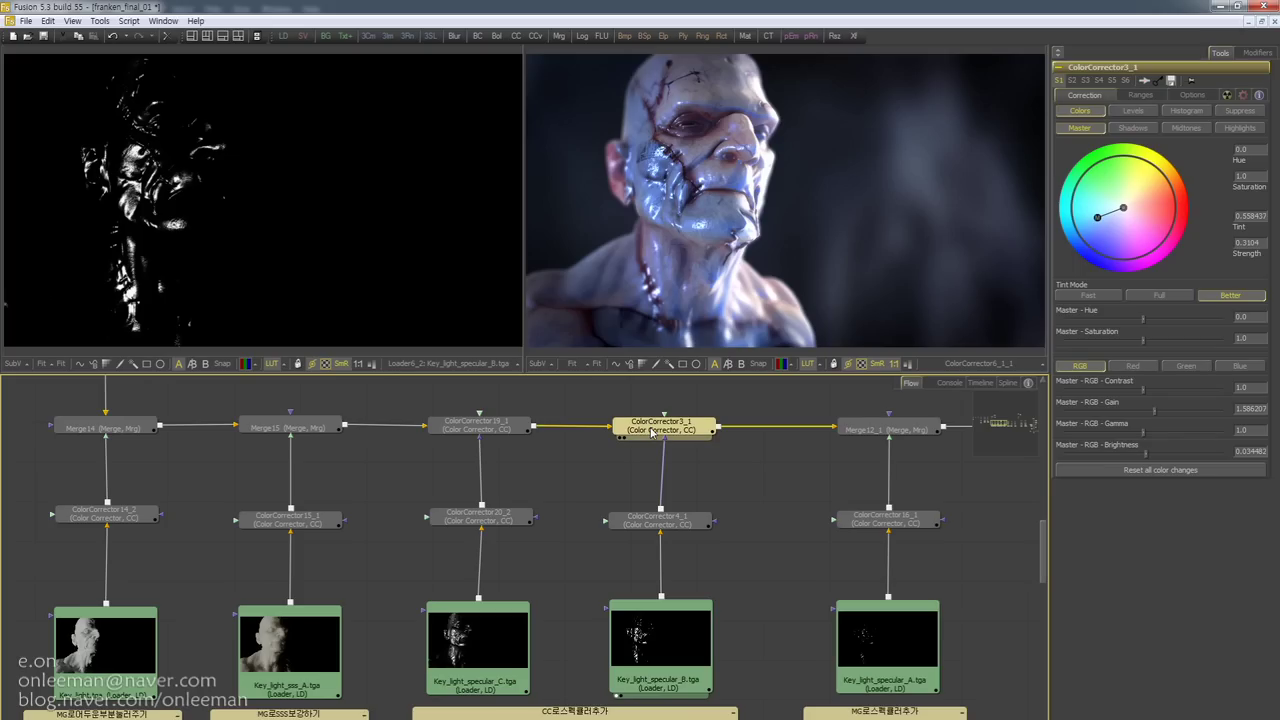
# Preview Key_light_specular_A.tga and toggle Merge12_1 off and on to compare its effect on the final image
pyautogui.moveTo(888, 428); pyautogui.dragTo(425, 255)
pyautogui.moveTo(703, 545); pyautogui.dragTo(504, 486)
pyautogui.moveTo(690, 590); pyautogui.dragTo(399, 340)
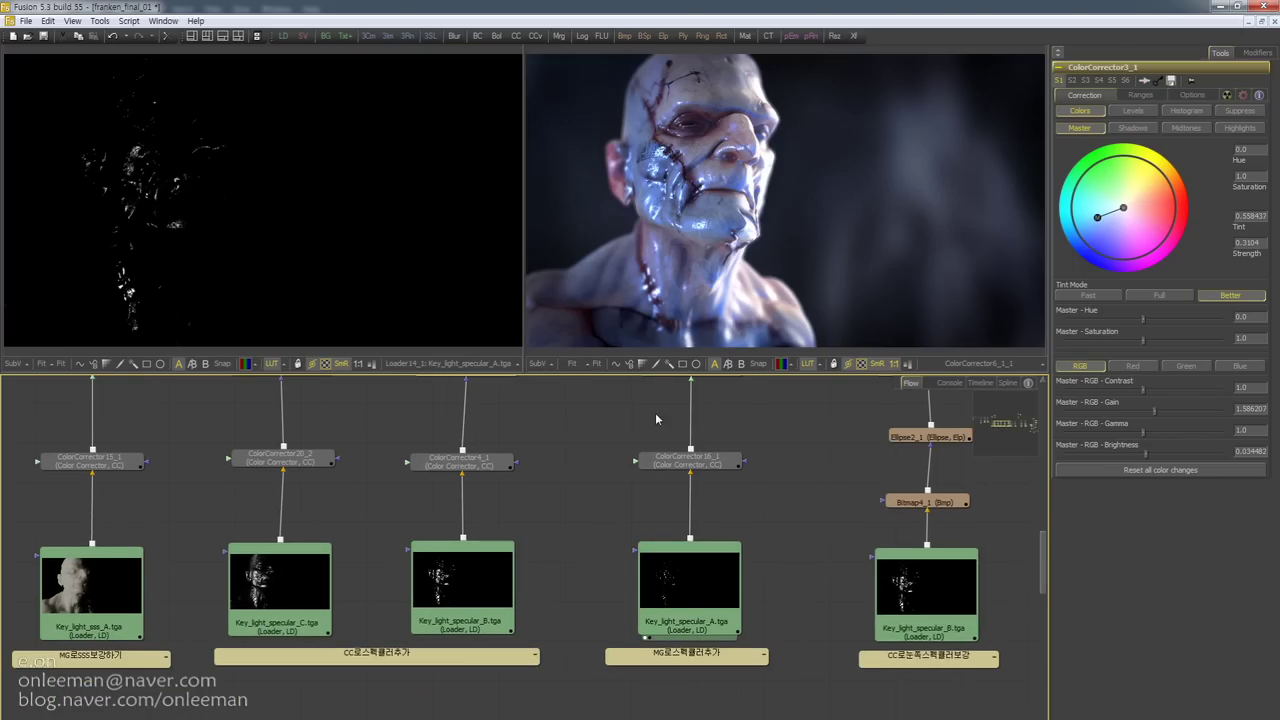
pyautogui.moveTo(677, 412); pyautogui.dragTo(674, 509)
pyautogui.click(682, 480)
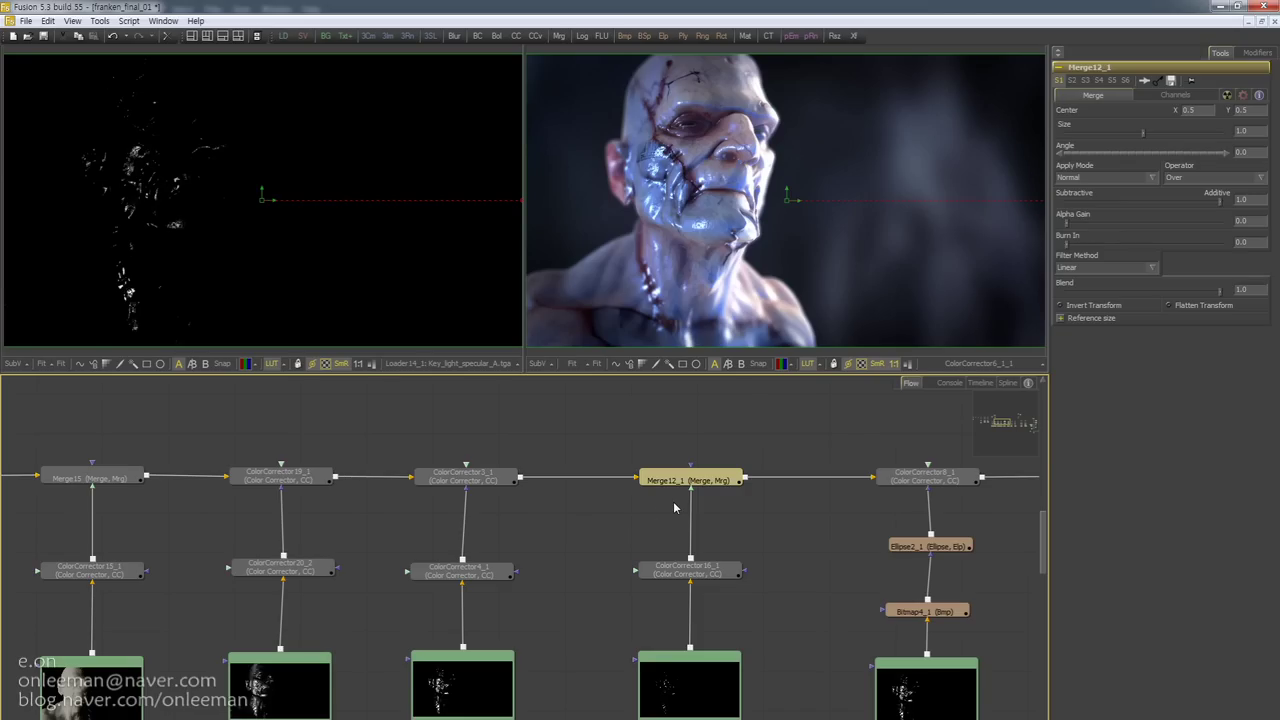
pyautogui.hotkey('ctrl', 'p')
pyautogui.hotkey('ctrl', 'p')
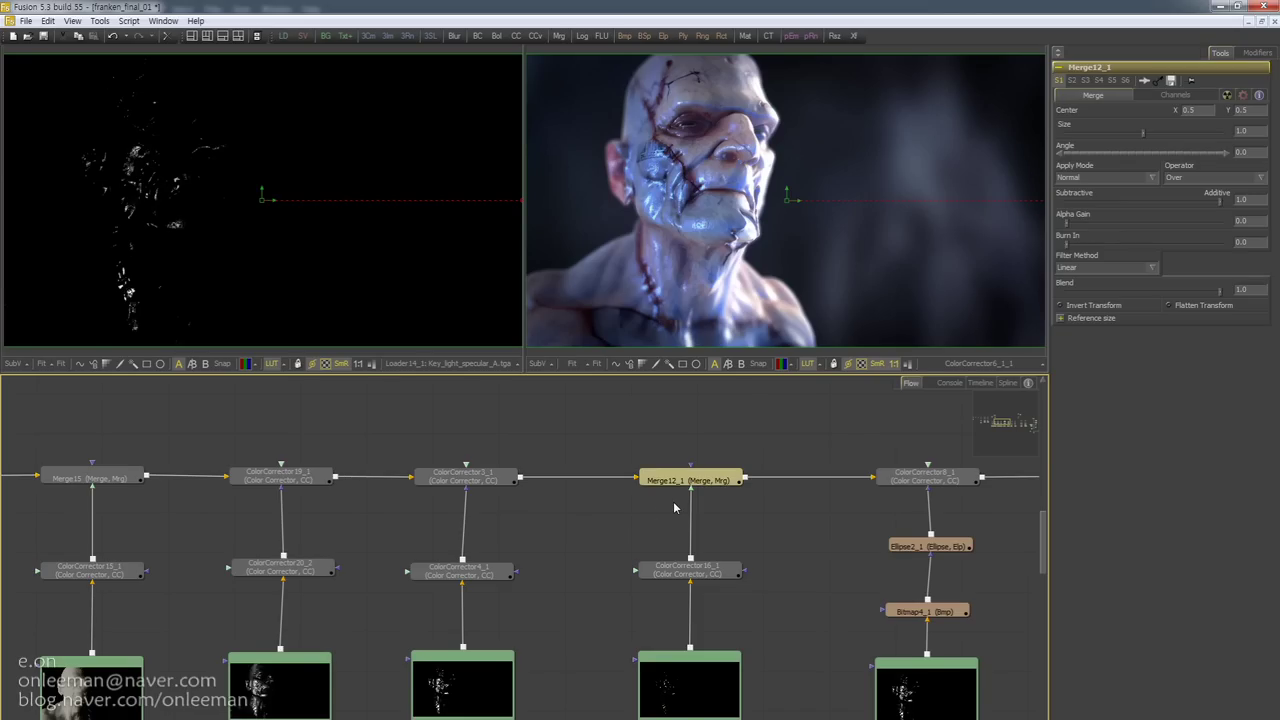
pyautogui.hotkey('ctrl', 'p')
pyautogui.hotkey('ctrl', 'p')
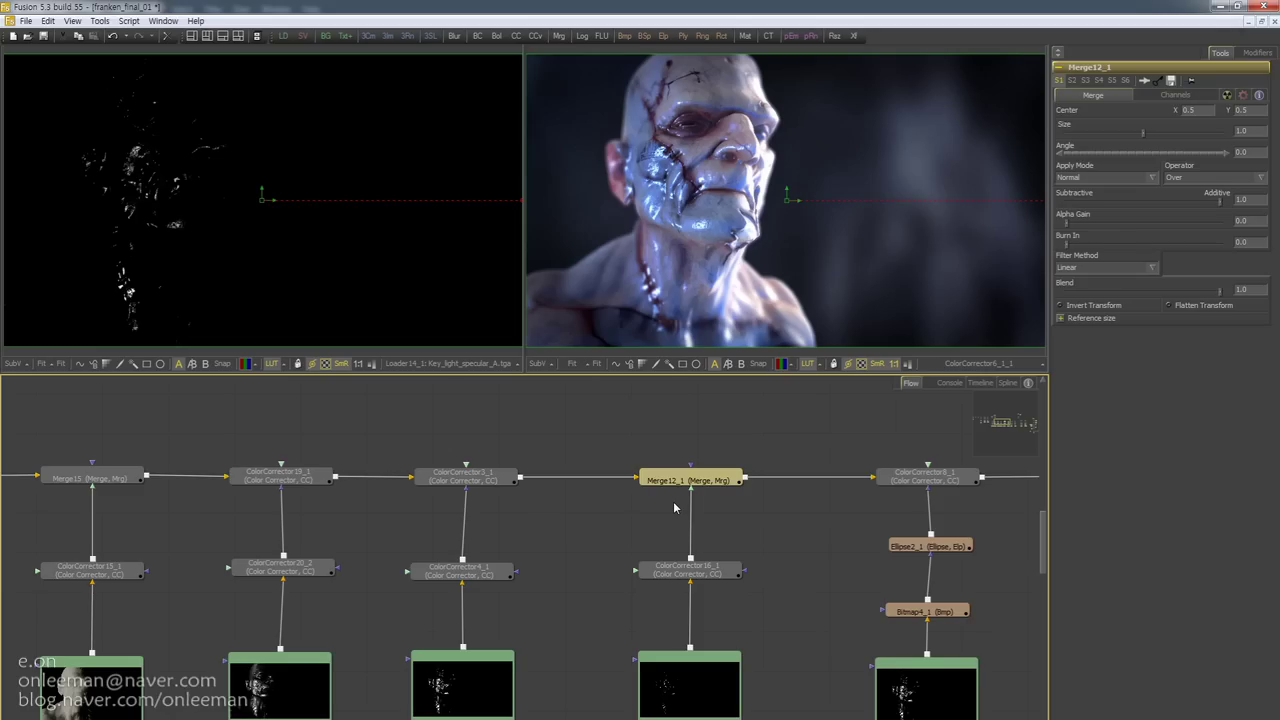
# Open ColorCorrector3_1's settings to inspect its tint, and examine the key light specular and fill light branches in the flow
pyautogui.click(486, 480)
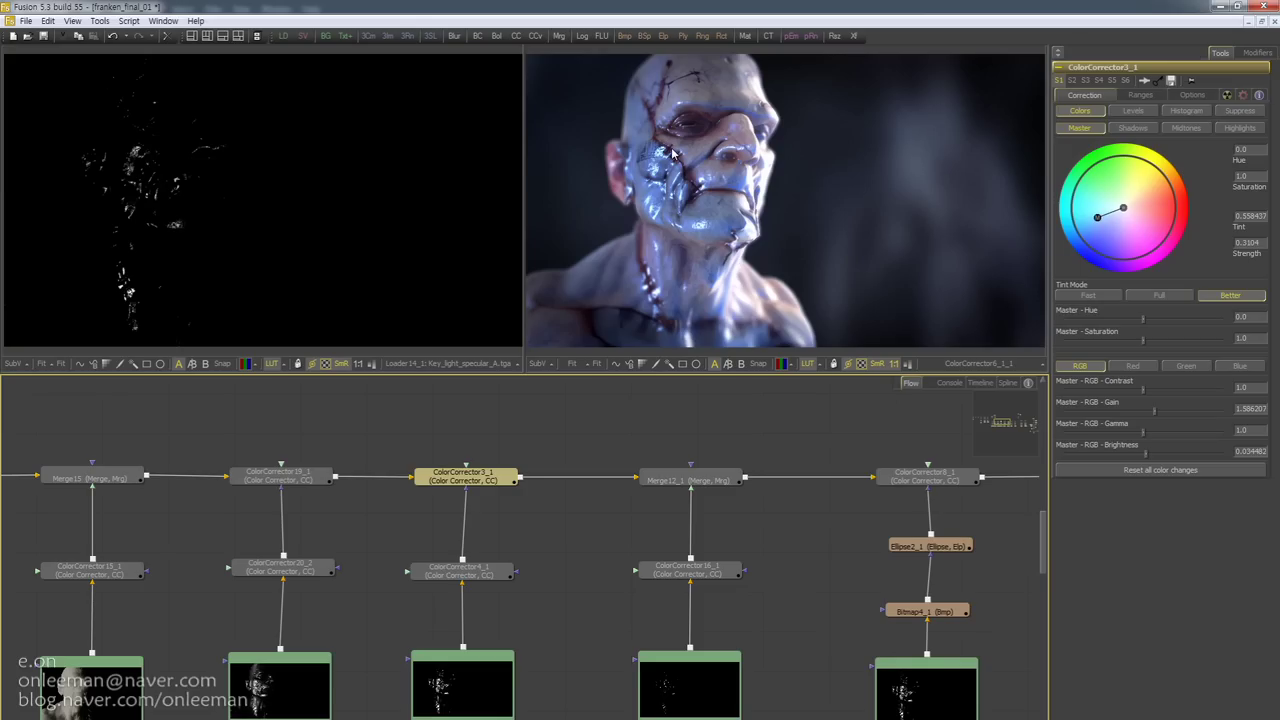
pyautogui.click(672, 403)
pyautogui.moveTo(672, 413); pyautogui.dragTo(599, 484)
pyautogui.scroll(-4, 600, 470)
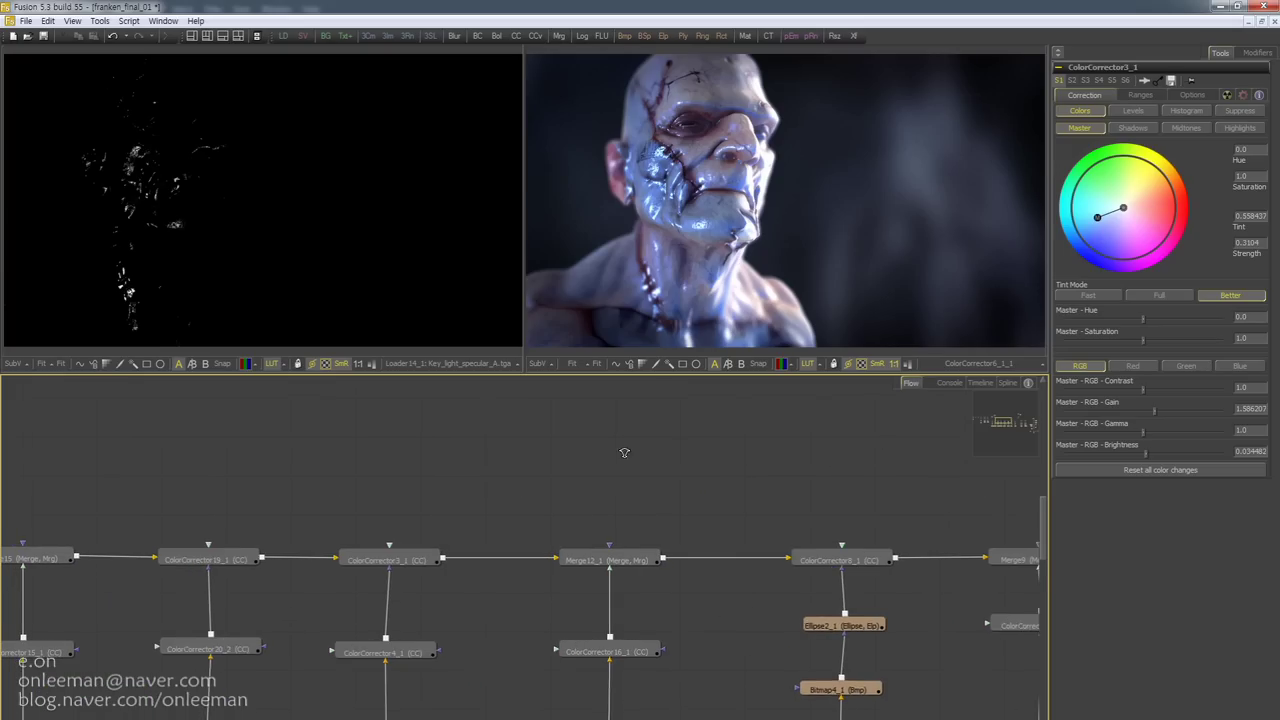
pyautogui.moveTo(507, 485); pyautogui.dragTo(531, 400)
pyautogui.moveTo(559, 444); pyautogui.dragTo(514, 430)
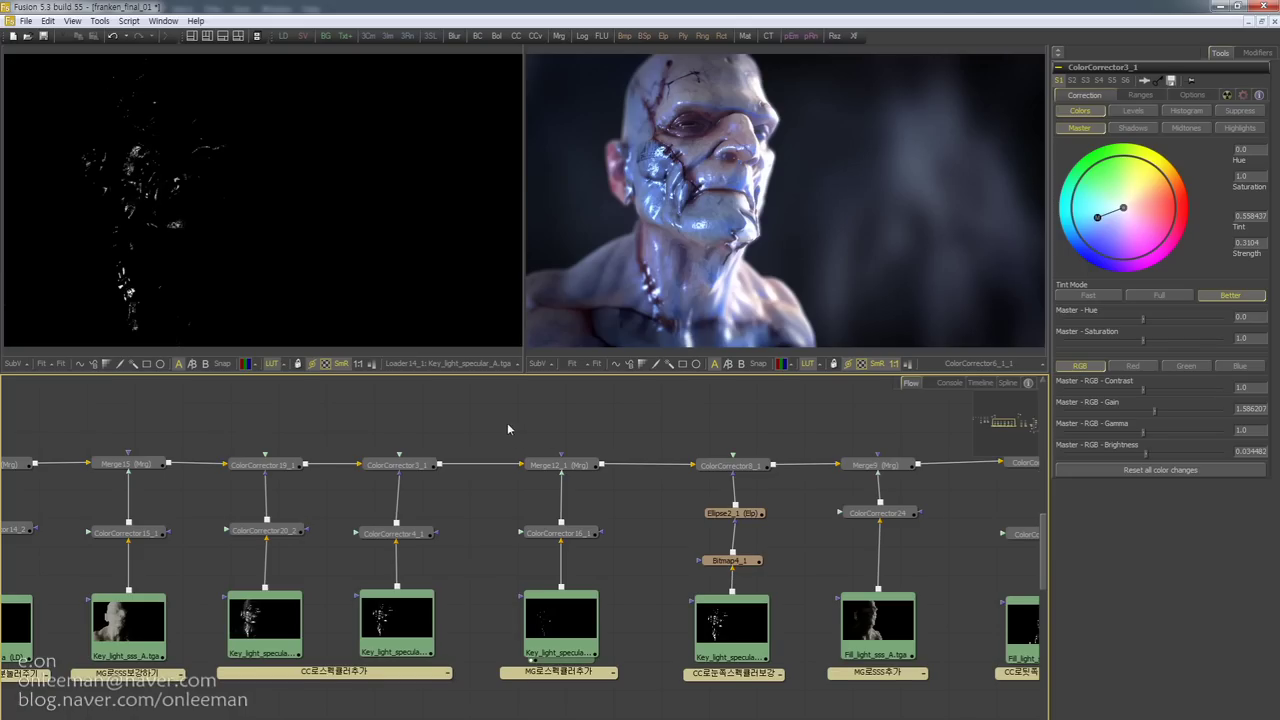
pyautogui.moveTo(477, 418); pyautogui.dragTo(650, 700)
pyautogui.click(652, 585)
pyautogui.moveTo(650, 521); pyautogui.dragTo(418, 514)
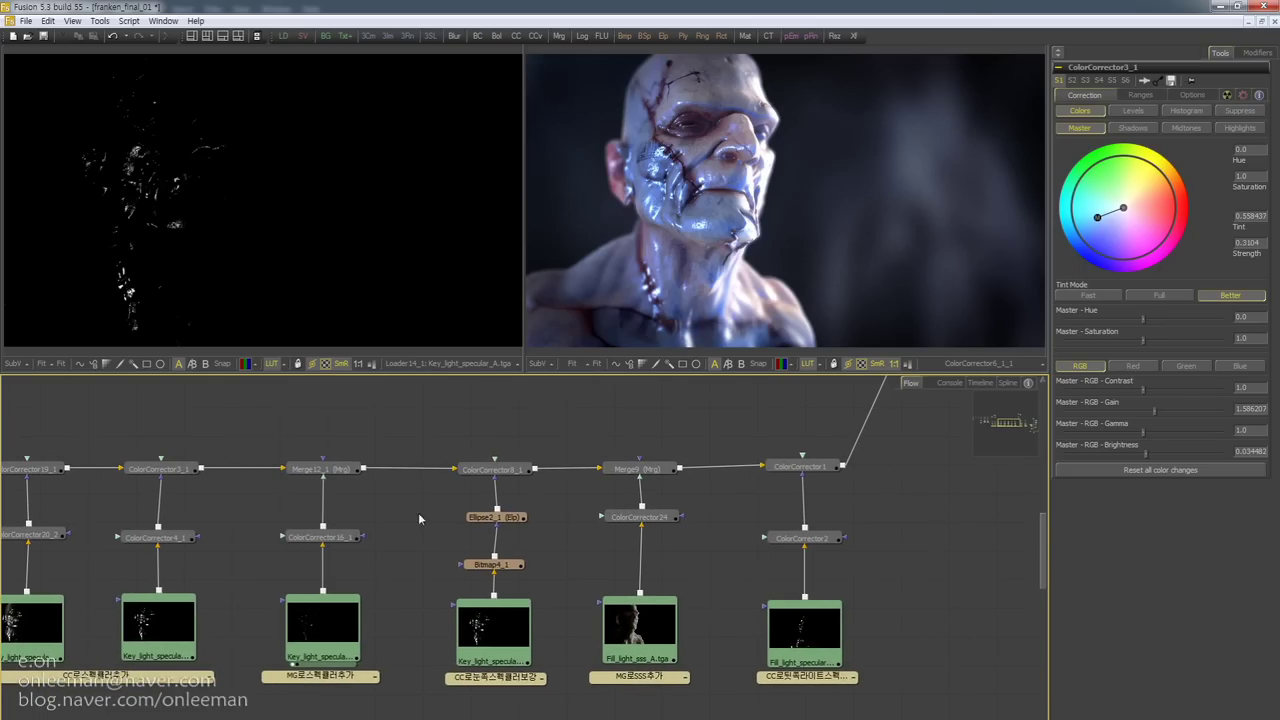
# Find the skin base-colour section near the start of the flow and preview Merge7 in the comparison viewer
pyautogui.moveTo(954, 498); pyautogui.dragTo(551, 500)
pyautogui.moveTo(671, 497); pyautogui.dragTo(556, 494)
pyautogui.moveTo(708, 522); pyautogui.dragTo(821, 493)
pyautogui.moveTo(357, 491); pyautogui.dragTo(756, 482)
pyautogui.moveTo(329, 514); pyautogui.dragTo(420, 500)
pyautogui.moveTo(300, 490); pyautogui.dragTo(802, 540)
pyautogui.moveTo(383, 540); pyautogui.dragTo(463, 540)
pyautogui.moveTo(403, 427); pyautogui.dragTo(794, 571)
pyautogui.moveTo(595, 568); pyautogui.dragTo(176, 432)
pyautogui.click(352, 398)
pyautogui.moveTo(357, 388); pyautogui.dragTo(337, 254)
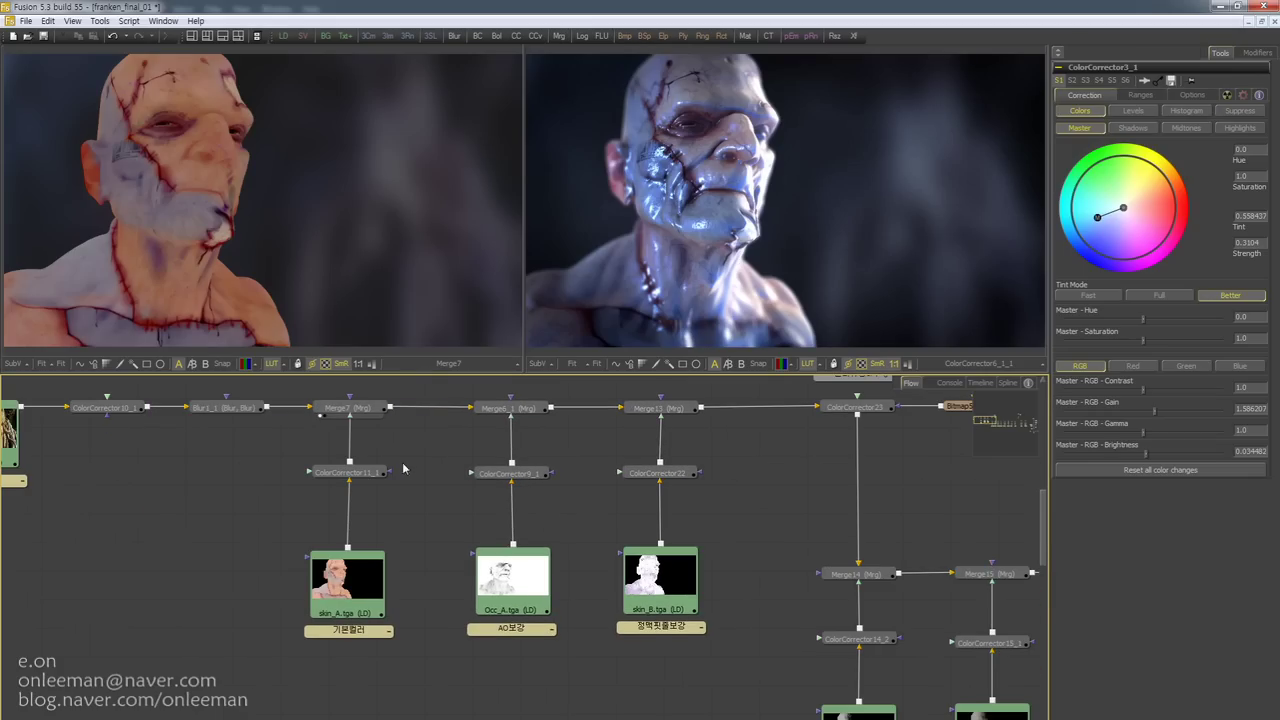
# Preview the Merge6_1 ambient occlusion result and the tinted occlusion pass from ColorCorrector9_1
pyautogui.click(494, 410)
pyautogui.moveTo(449, 500); pyautogui.dragTo(270, 503)
pyautogui.click(453, 419)
pyautogui.moveTo(353, 573); pyautogui.dragTo(305, 313)
pyautogui.moveTo(330, 420); pyautogui.dragTo(324, 262)
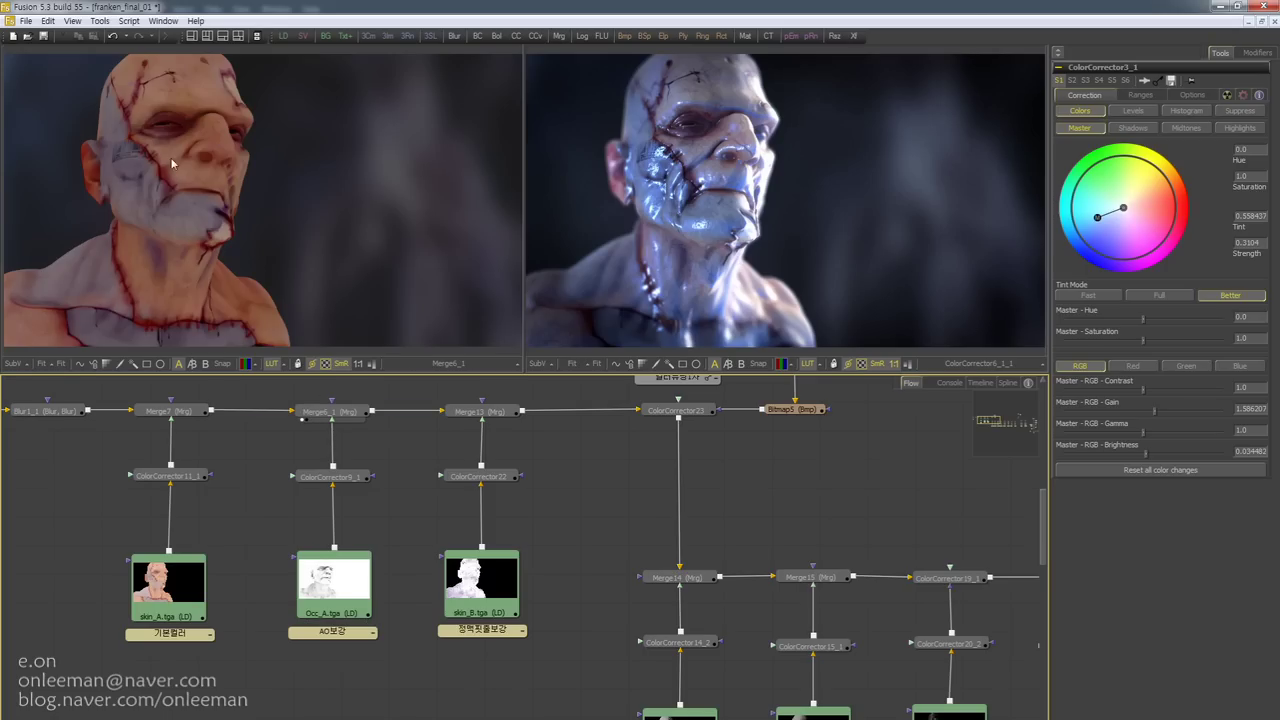
pyautogui.moveTo(330, 476); pyautogui.dragTo(338, 284)
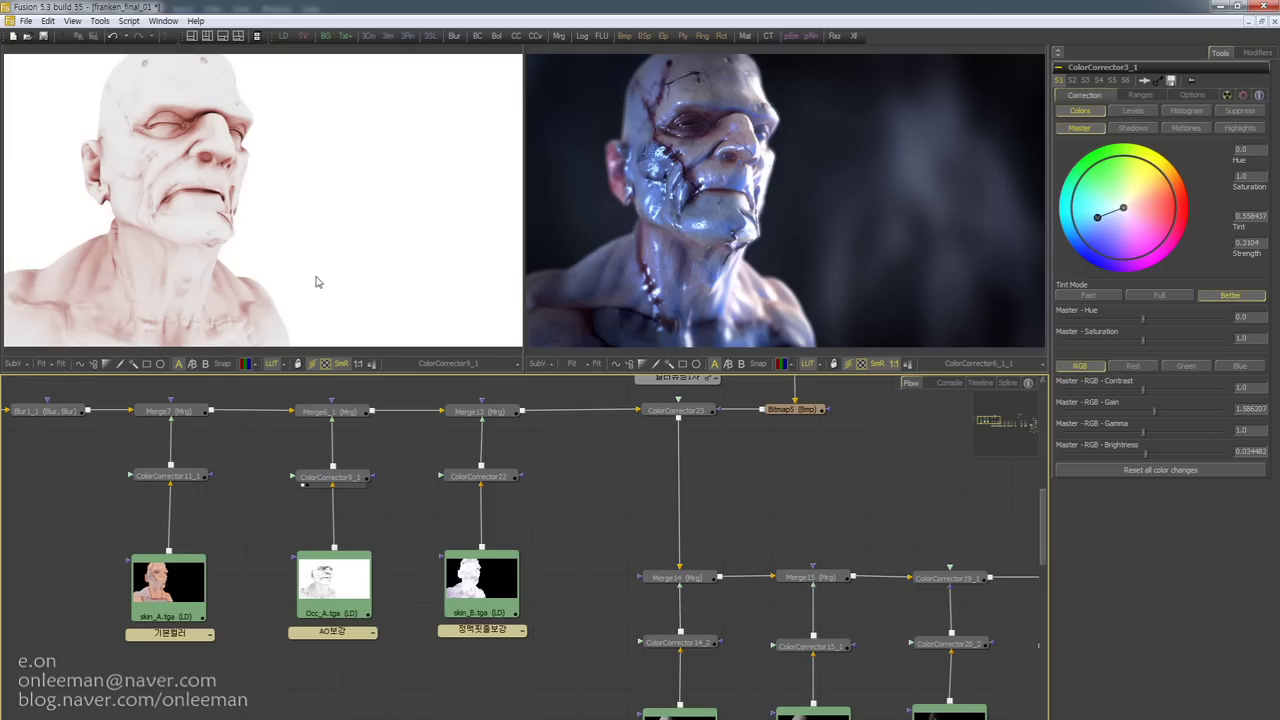
pyautogui.scroll(1, 258, 490)
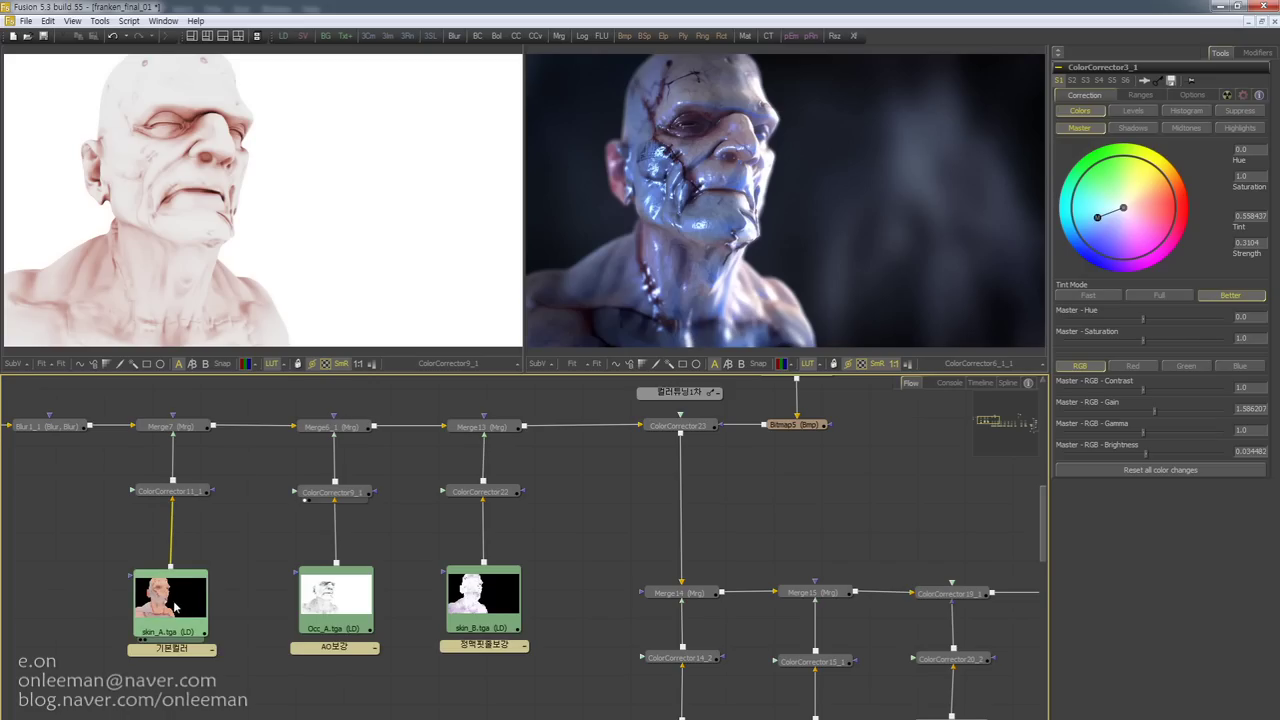
# Compare the Merge7, Occ_A.tga, Merge6_1 and Merge13 results, fitting the image back into the comparison viewer
pyautogui.moveTo(178, 428); pyautogui.dragTo(165, 237)
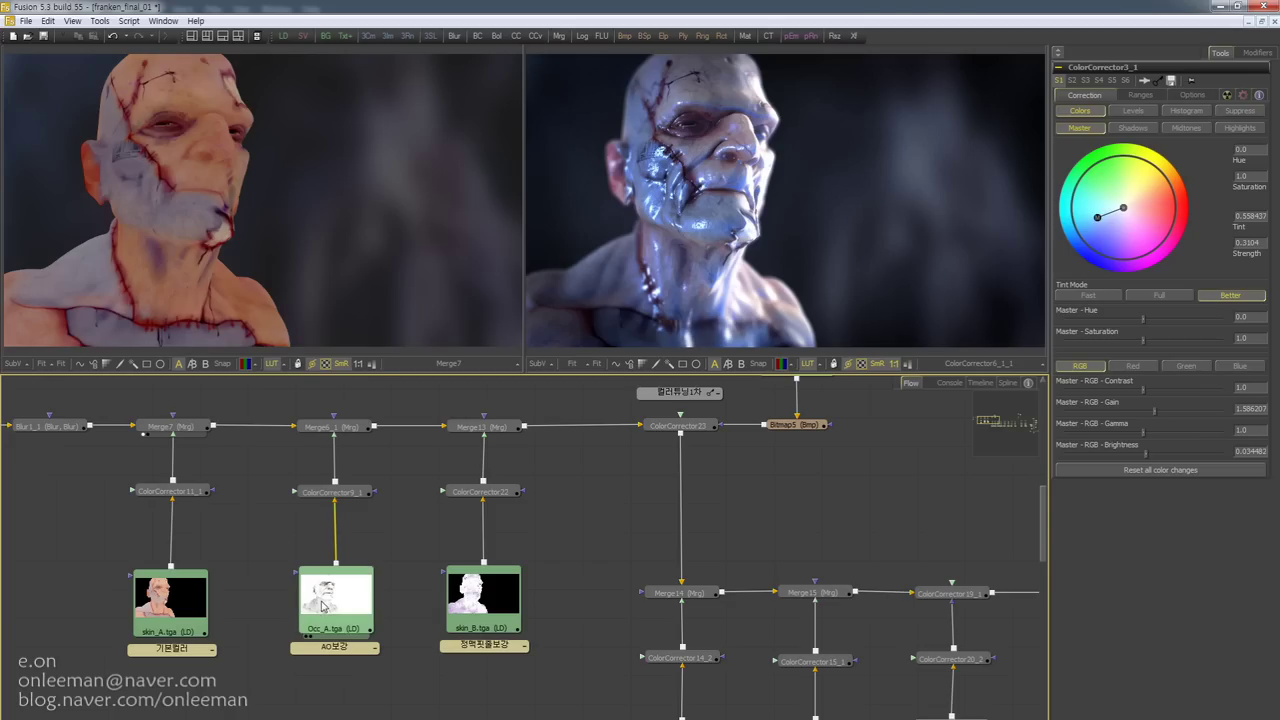
pyautogui.moveTo(323, 602); pyautogui.dragTo(306, 257)
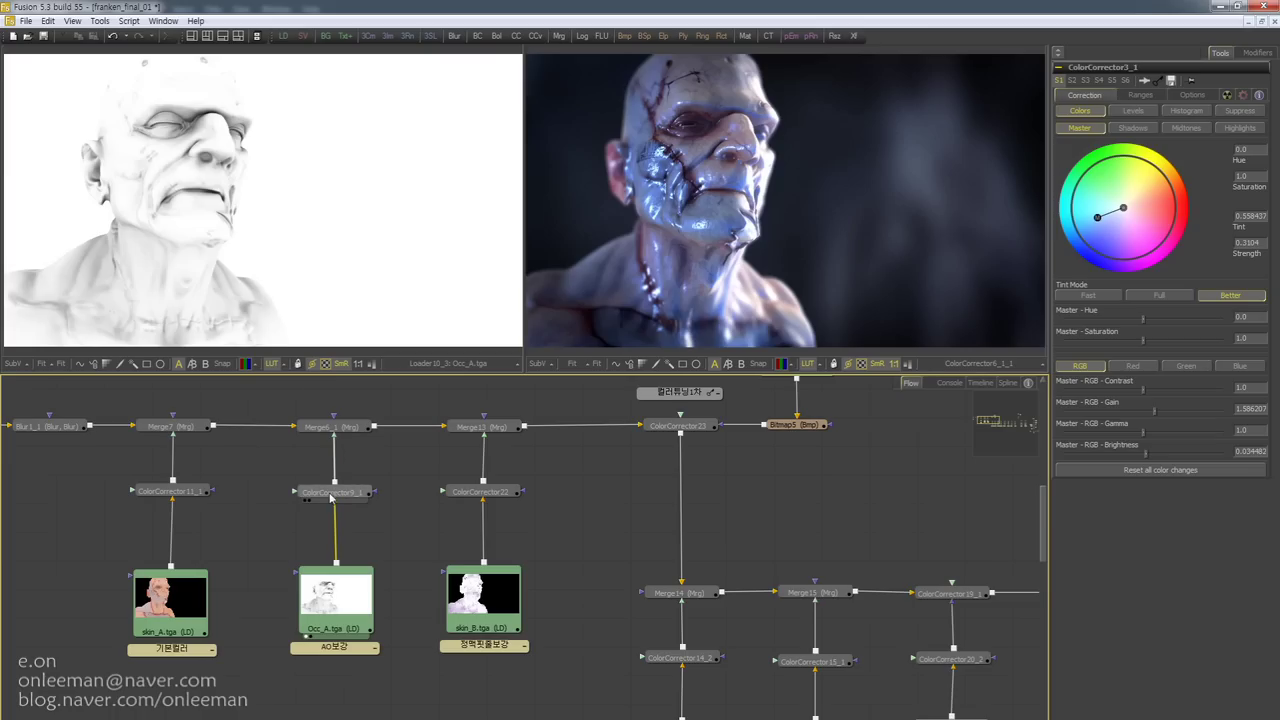
pyautogui.moveTo(330, 427); pyautogui.dragTo(277, 180)
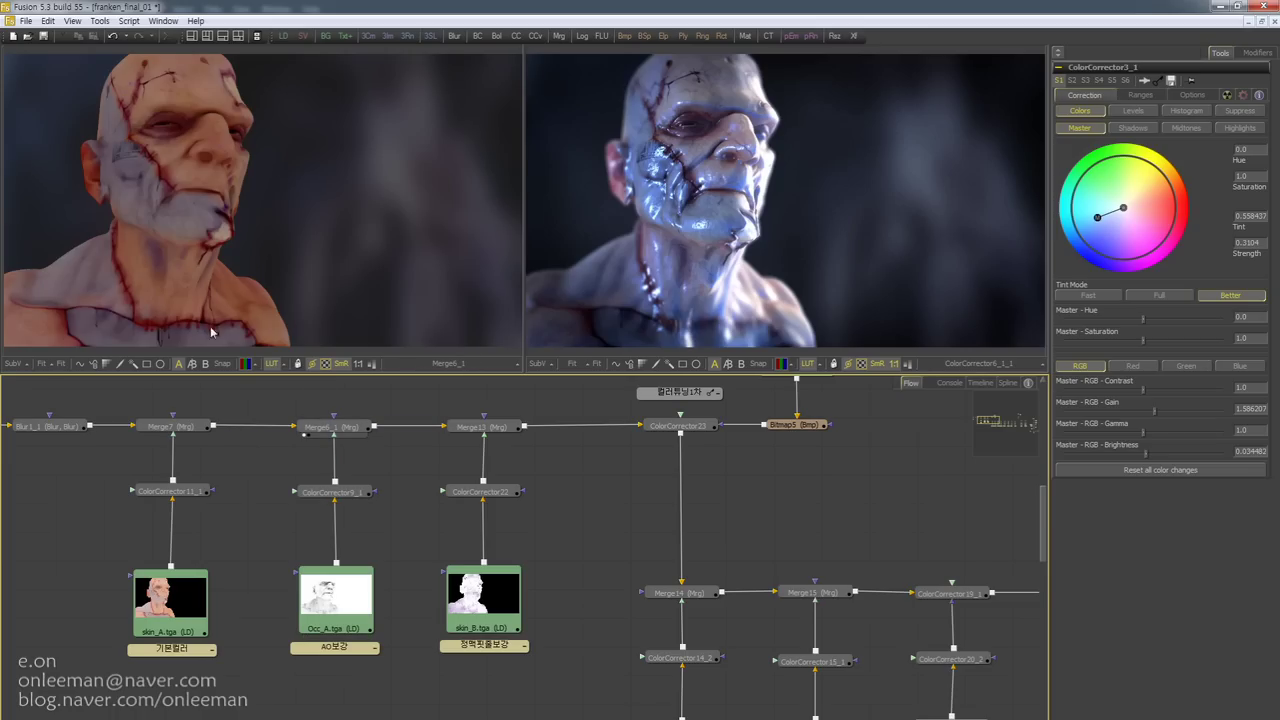
pyautogui.moveTo(188, 438); pyautogui.dragTo(199, 175)
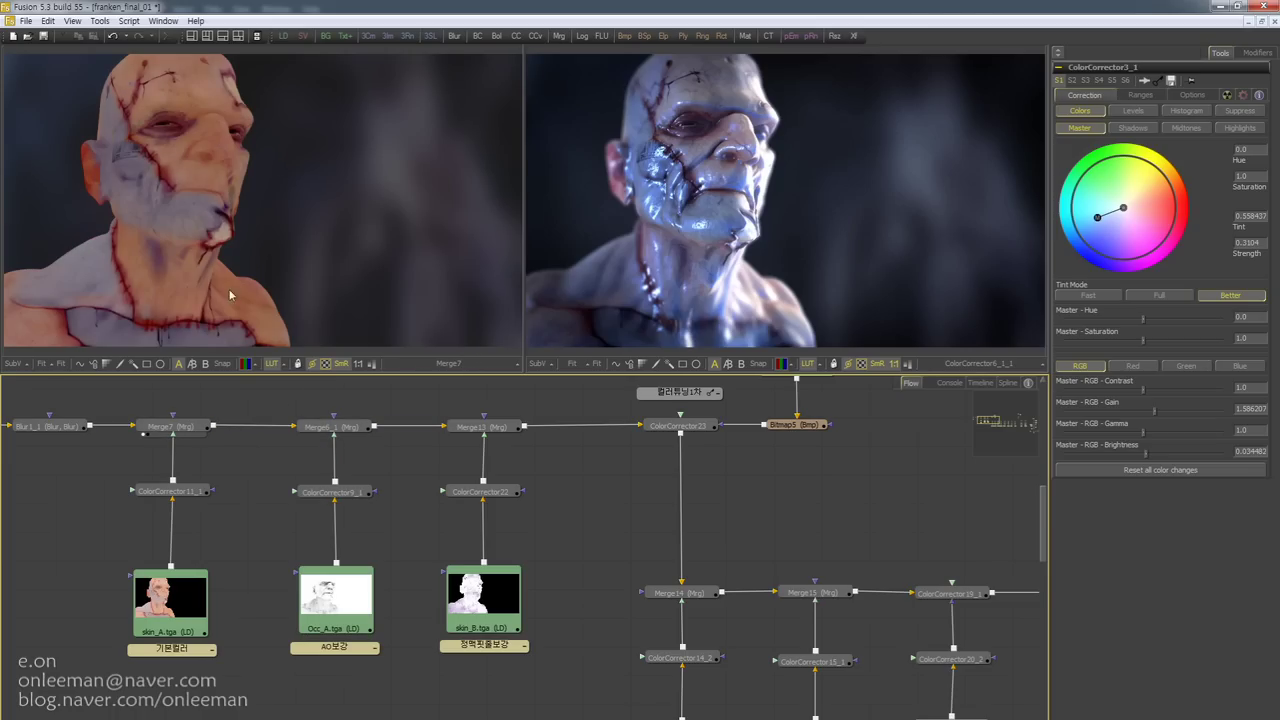
pyautogui.moveTo(330, 427); pyautogui.dragTo(155, 174)
pyautogui.moveTo(483, 427); pyautogui.dragTo(246, 240)
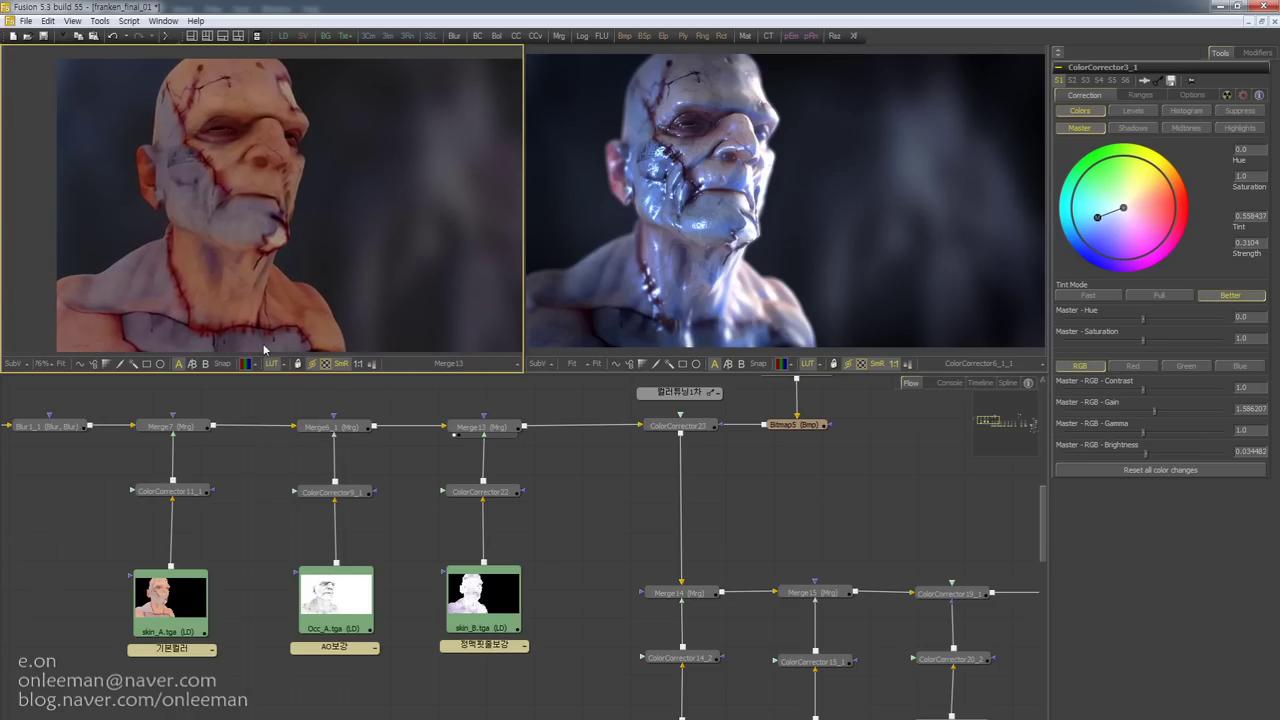
pyautogui.click(58, 365)
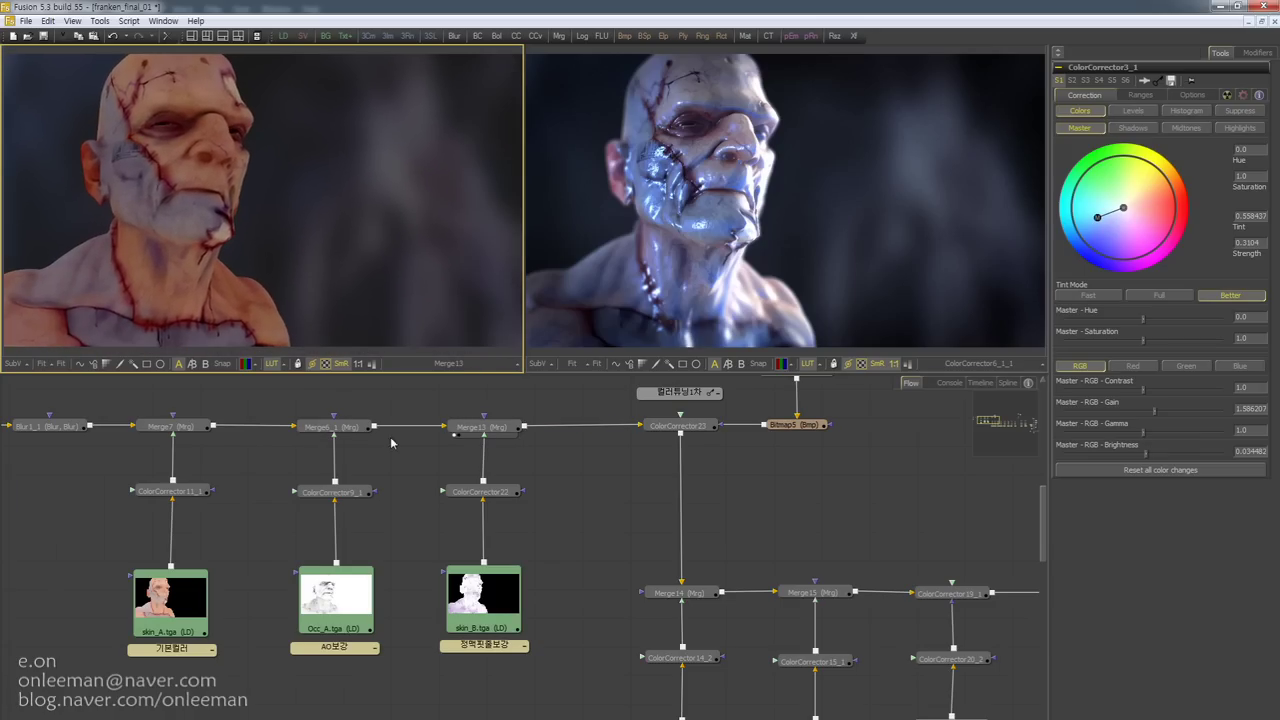
# Preview the ColorCorrector23 colour tuning result and the Merge14 and Merge15 key light stages
pyautogui.click(680, 426)
pyautogui.press('1')
pyautogui.scroll(-2, 435, 416)
pyautogui.scroll(2, 383, 457)
pyautogui.moveTo(271, 560); pyautogui.dragTo(289, 449)
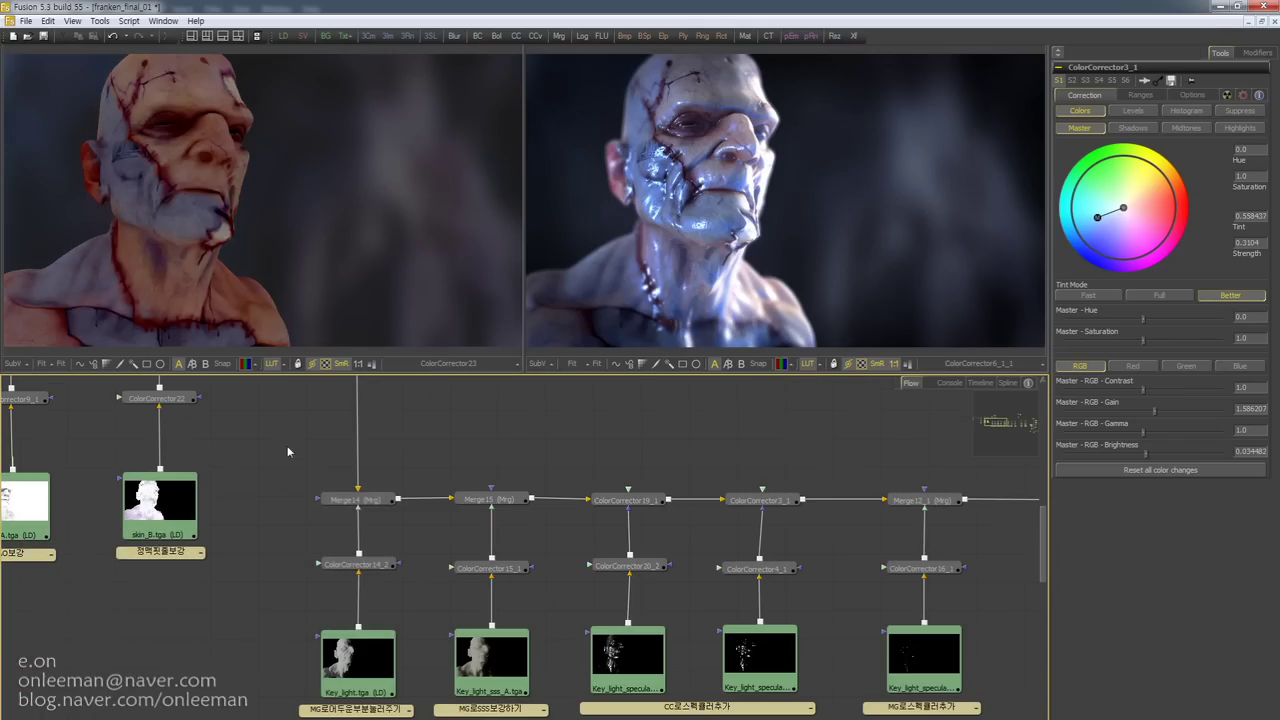
pyautogui.moveTo(355, 498); pyautogui.dragTo(289, 242)
pyautogui.moveTo(482, 499); pyautogui.dragTo(377, 330)
# Preview the key light specular build-up through ColorCorrector19_1, ColorCorrector3_1 and Merge12_1
pyautogui.click(531, 481)
pyautogui.moveTo(531, 481); pyautogui.dragTo(311, 256)
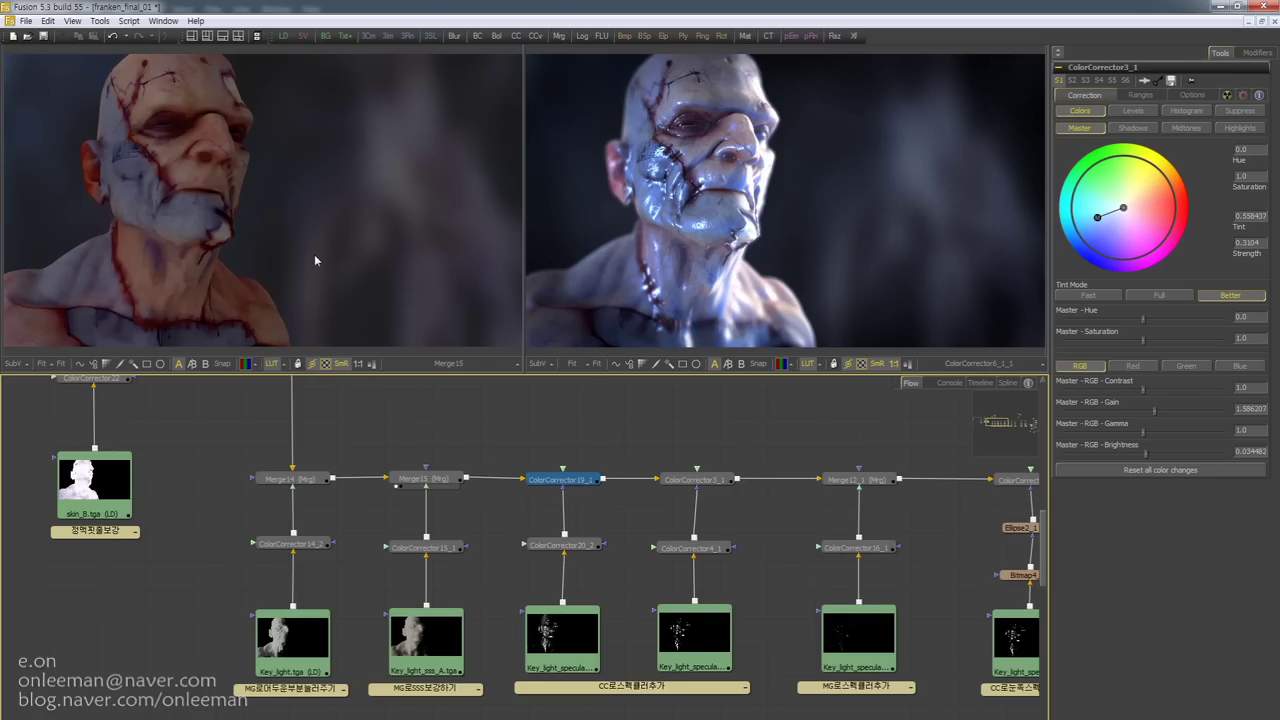
pyautogui.moveTo(508, 430); pyautogui.dragTo(331, 409)
pyautogui.moveTo(496, 460); pyautogui.dragTo(380, 286)
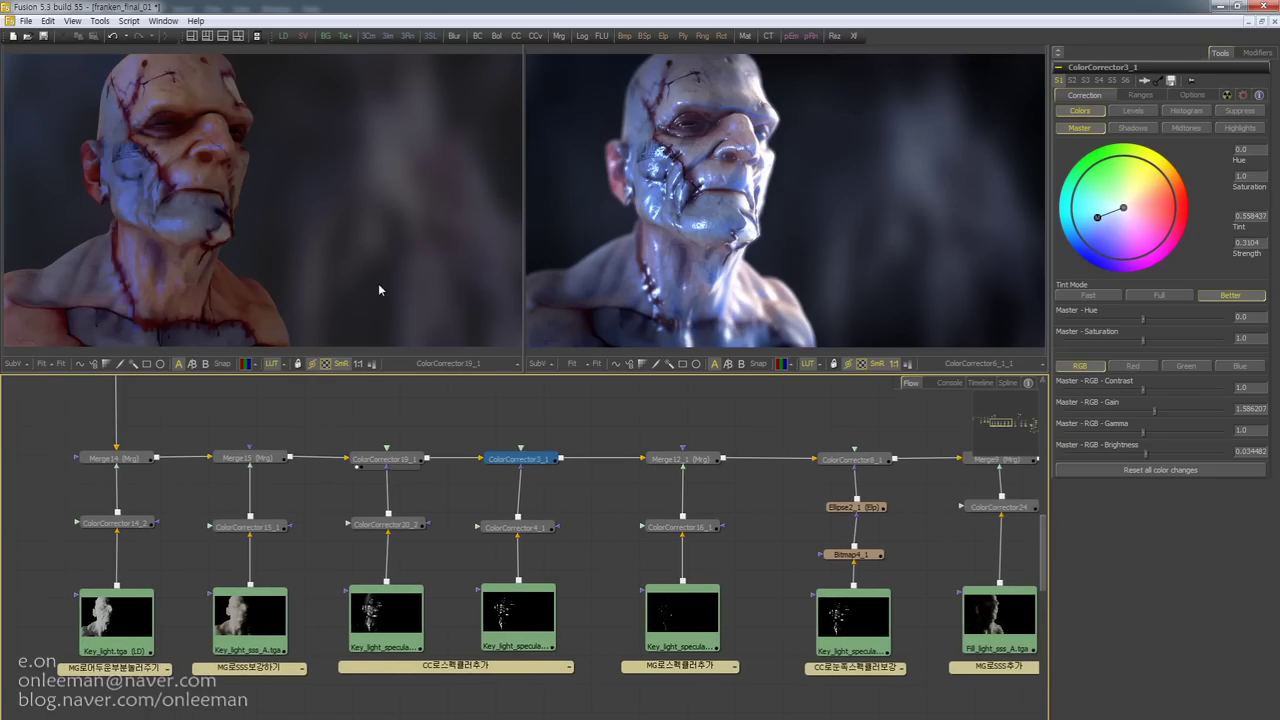
pyautogui.moveTo(552, 429); pyautogui.dragTo(329, 406)
pyautogui.moveTo(430, 455); pyautogui.dragTo(391, 305)
# Preview the eye-area specular and fill light stages through ColorCorrector8_1, Merge9 and ColorCorrector1
pyautogui.moveTo(550, 420); pyautogui.dragTo(302, 414)
pyautogui.moveTo(365, 452); pyautogui.dragTo(305, 308)
pyautogui.moveTo(600, 470); pyautogui.dragTo(415, 456)
pyautogui.moveTo(325, 438); pyautogui.dragTo(330, 270)
pyautogui.moveTo(410, 435); pyautogui.dragTo(397, 348)
pyautogui.moveTo(475, 406); pyautogui.dragTo(312, 560)
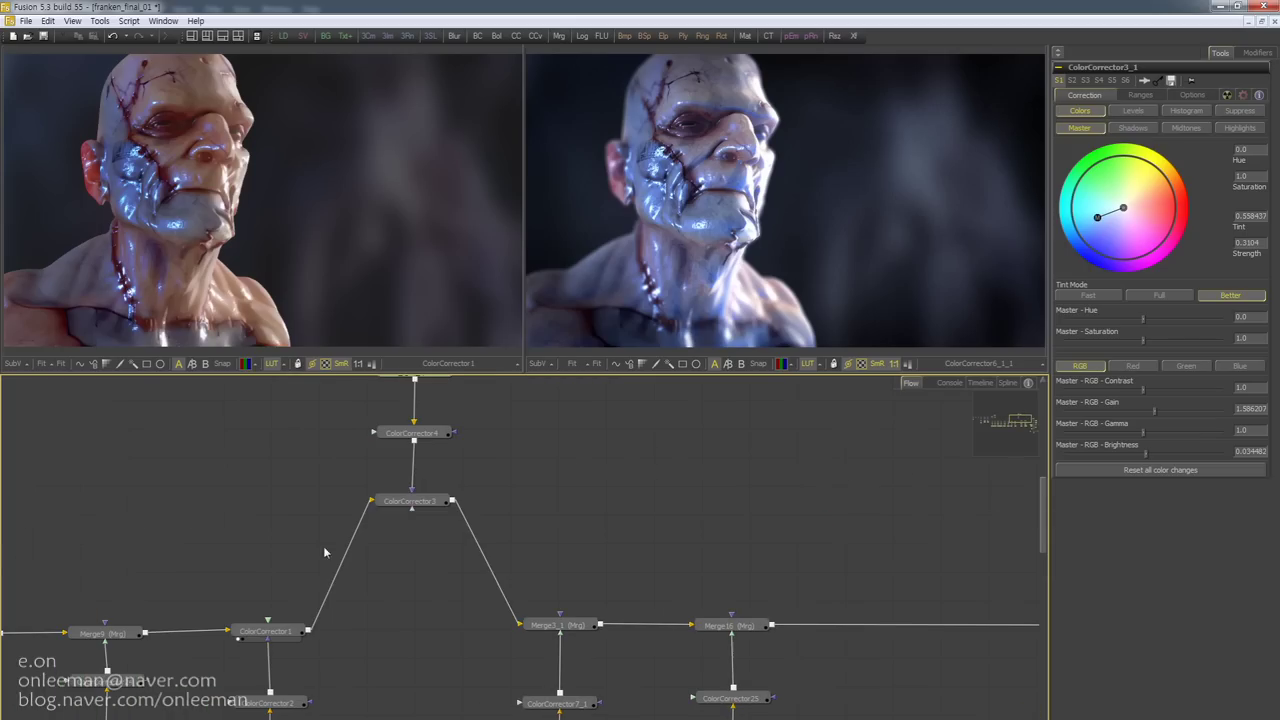
# Preview the ColorCorrector3 result and examine the colour correction branch above it
pyautogui.moveTo(406, 508); pyautogui.dragTo(354, 328)
pyautogui.moveTo(574, 514); pyautogui.dragTo(352, 458)
pyautogui.moveTo(305, 500); pyautogui.dragTo(420, 526)
pyautogui.moveTo(389, 451); pyautogui.dragTo(437, 565)
pyautogui.moveTo(380, 475); pyautogui.dragTo(356, 220)
pyautogui.moveTo(527, 525); pyautogui.dragTo(449, 471)
pyautogui.click(318, 521)
pyautogui.press('1')
# Preview the Merge3_1 and Merge16 results and compare them with the skin_C.tga source pass
pyautogui.moveTo(545, 547); pyautogui.dragTo(346, 410)
pyautogui.click(268, 508)
pyautogui.press('1')
pyautogui.scroll(-2, 398, 400)
pyautogui.moveTo(440, 456); pyautogui.dragTo(403, 310)
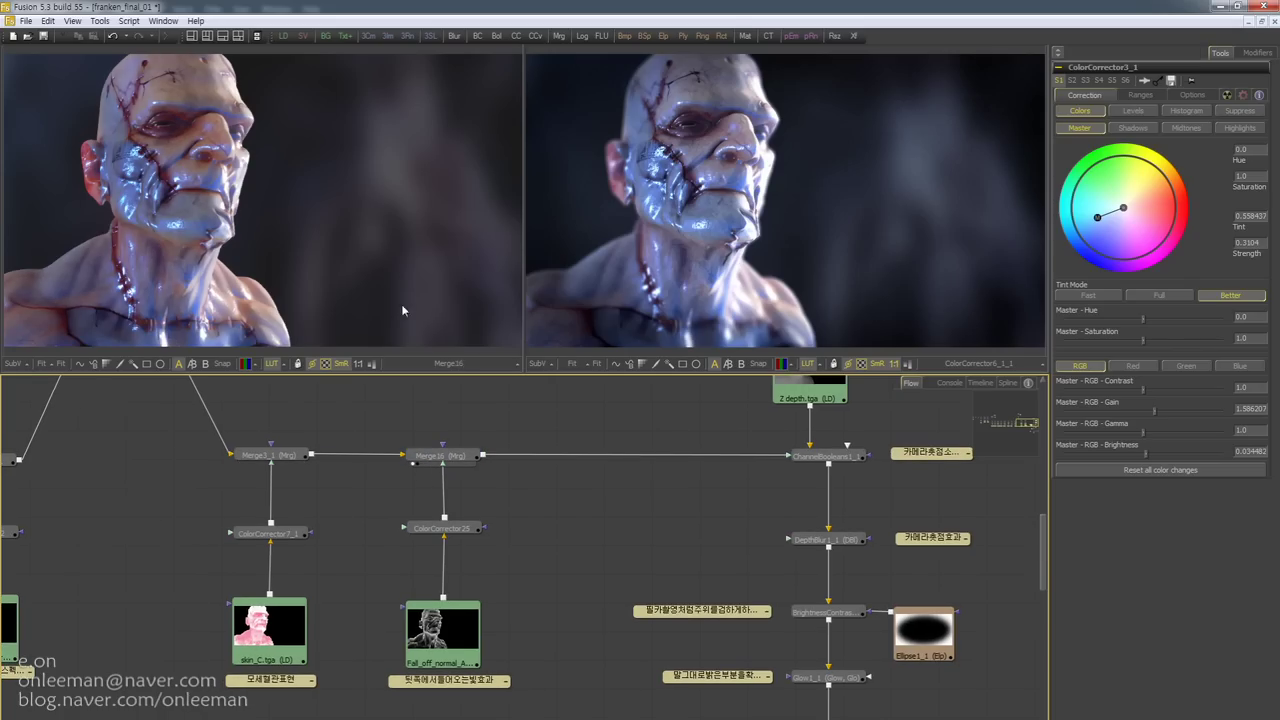
pyautogui.moveTo(268, 628); pyautogui.dragTo(306, 279)
pyautogui.click(272, 455)
pyautogui.press('1')
pyautogui.moveTo(430, 458); pyautogui.dragTo(373, 302)
# Preview the Fall_off_normal_A pass and the Merge16 result that blends it into the composite
pyautogui.moveTo(584, 488); pyautogui.dragTo(348, 483)
pyautogui.click(145, 577)
pyautogui.press('1')
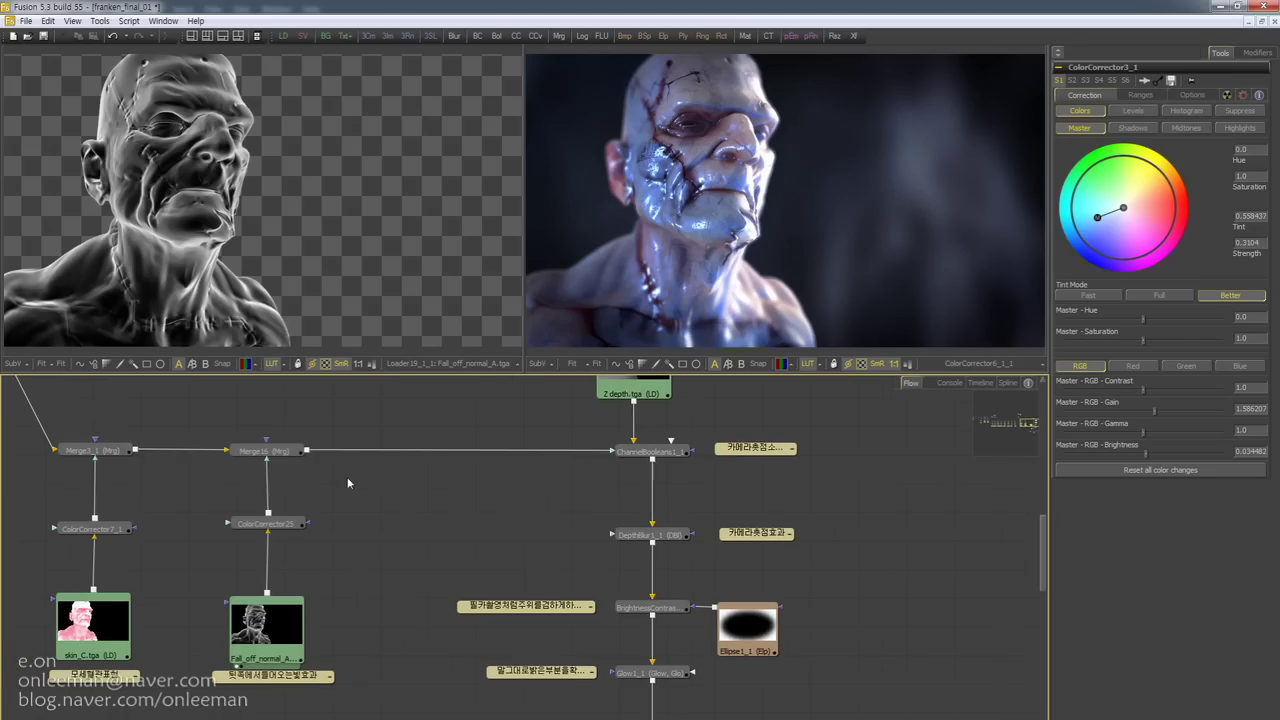
pyautogui.click(287, 453)
pyautogui.press('1')
# Preview the ChannelBooleans1_1, DepthBlur1_1 and BrightnessContrast1_1 stages of the final effects chain
pyautogui.moveTo(489, 530); pyautogui.dragTo(200, 583)
pyautogui.moveTo(305, 495); pyautogui.dragTo(294, 285)
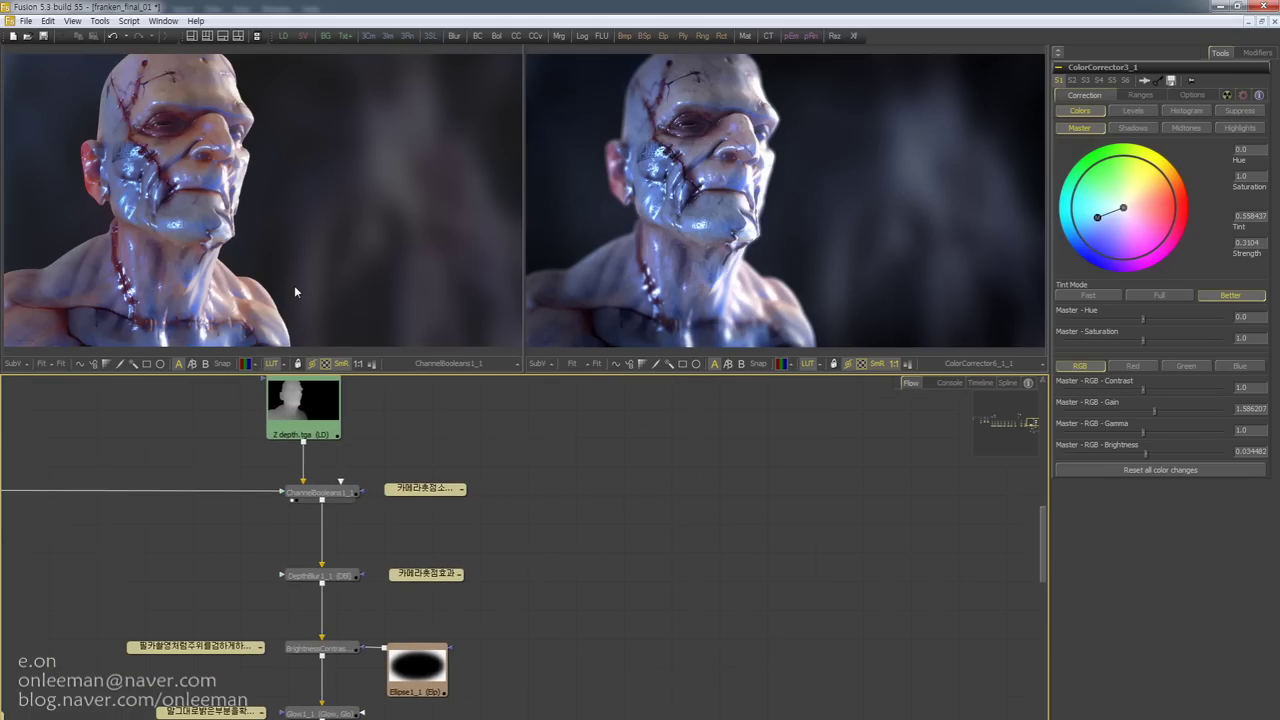
pyautogui.moveTo(263, 537); pyautogui.dragTo(253, 283)
pyautogui.moveTo(127, 477); pyautogui.dragTo(103, 429)
pyautogui.moveTo(240, 543); pyautogui.dragTo(249, 300)
pyautogui.moveTo(120, 522); pyautogui.dragTo(180, 463)
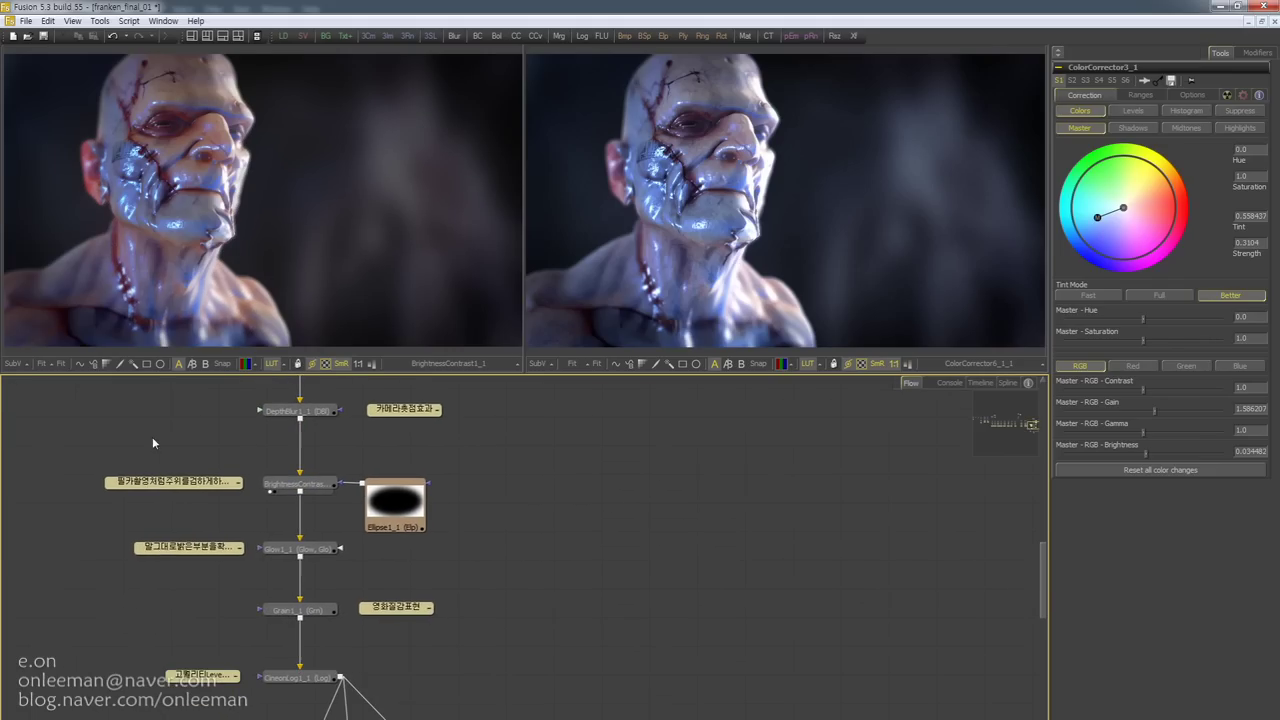
# Preview the Glow1_1 and Grain1_1 results and examine the film grain close up around the face edge
pyautogui.moveTo(297, 549); pyautogui.dragTo(255, 300)
pyautogui.moveTo(179, 430); pyautogui.dragTo(94, 405)
pyautogui.click(191, 528)
pyautogui.click(215, 589)
pyautogui.moveTo(215, 589); pyautogui.dragTo(168, 215)
pyautogui.scroll(6, 162, 130)
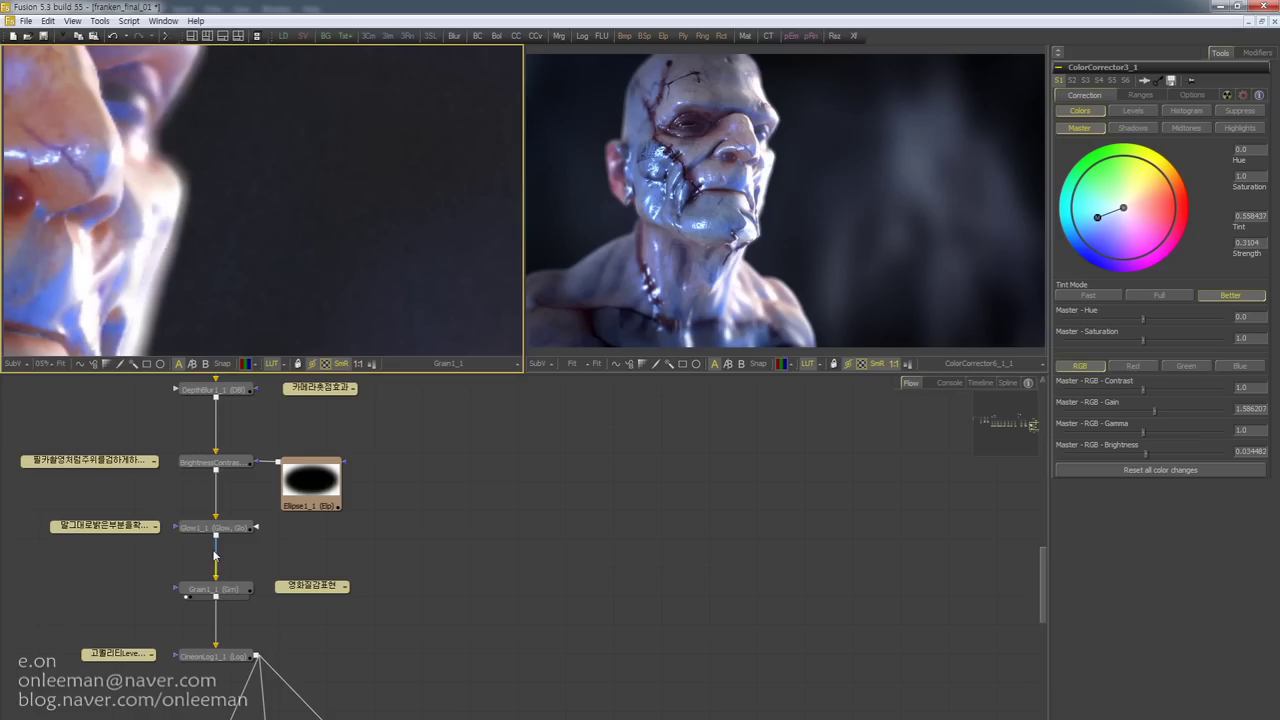
# Preview the BrightnessContrast1_1, Glow1_1 and Grain1_1 stages again and fit the full frame in the viewer
pyautogui.click(250, 462)
pyautogui.press('1')
pyautogui.moveTo(225, 528); pyautogui.dragTo(237, 249)
pyautogui.moveTo(228, 595); pyautogui.dragTo(280, 207)
pyautogui.scroll(-5, 265, 207)
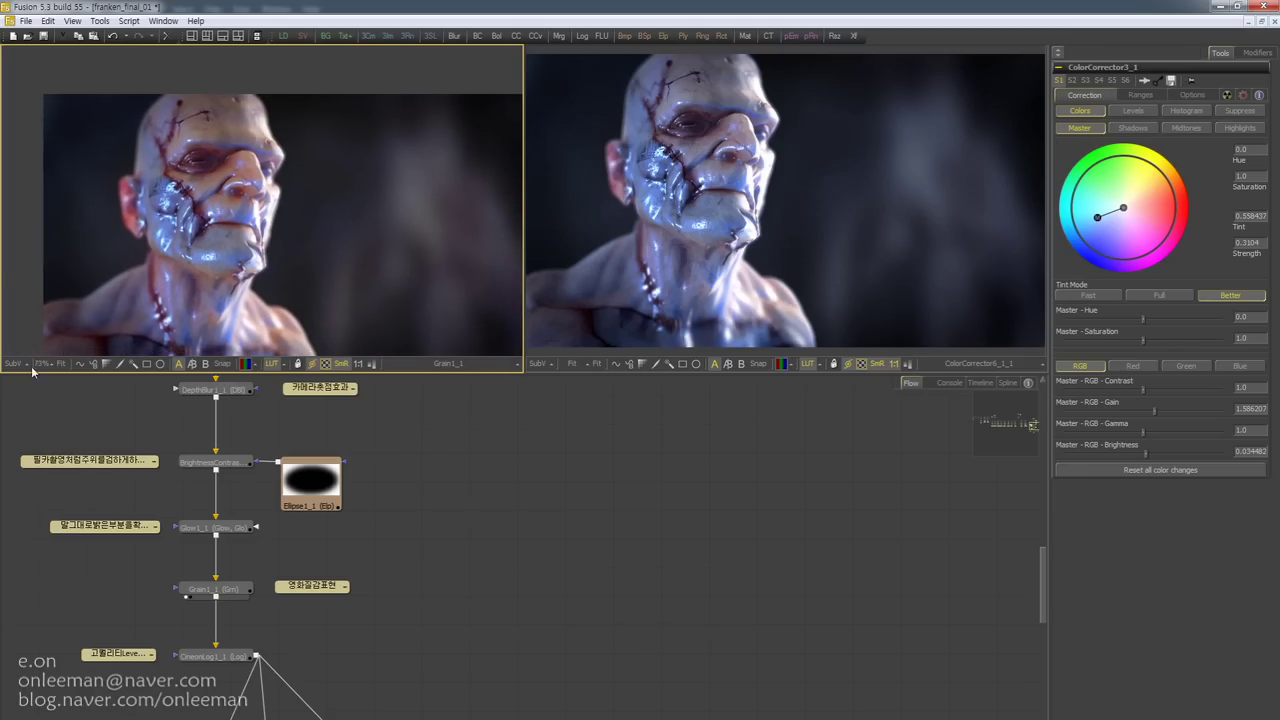
pyautogui.click(60, 364)
# Preview the CineonLog1_1 result and compare the three ColorCorrector6 grading variants, ending on ColorCorrector6_1_1
pyautogui.moveTo(197, 663); pyautogui.dragTo(272, 220)
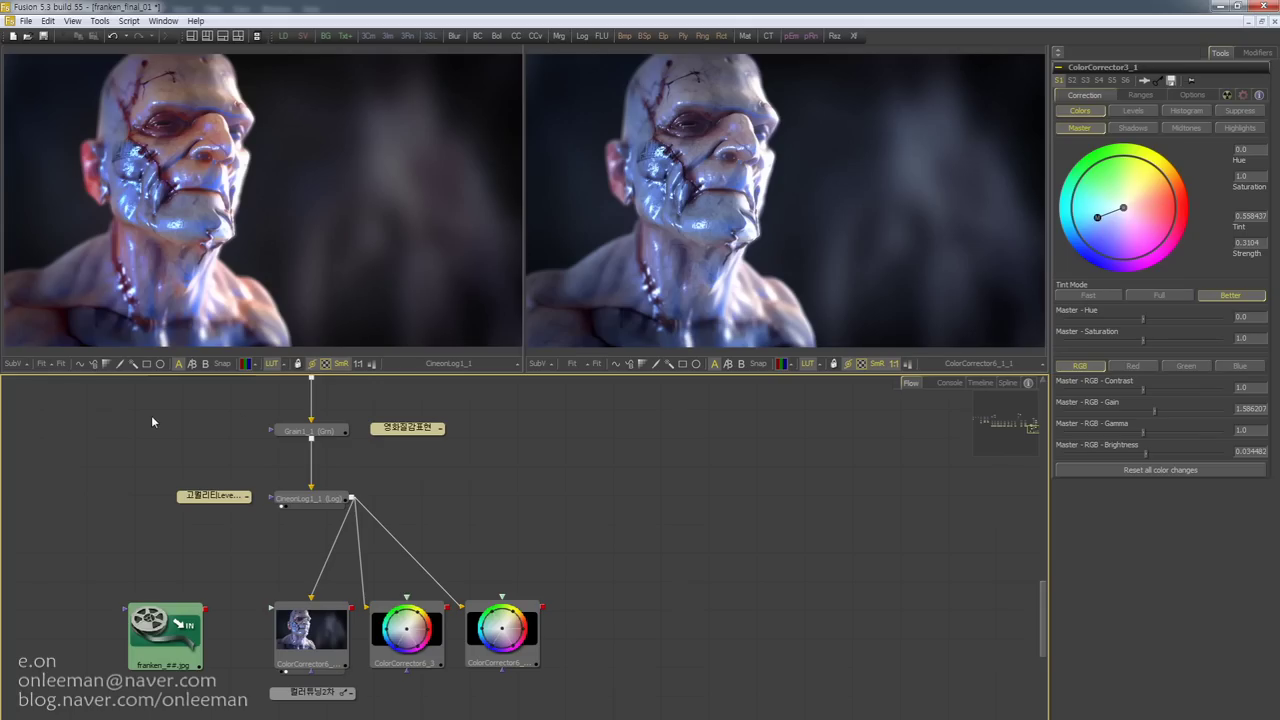
pyautogui.moveTo(413, 601); pyautogui.dragTo(366, 519)
pyautogui.press('1')
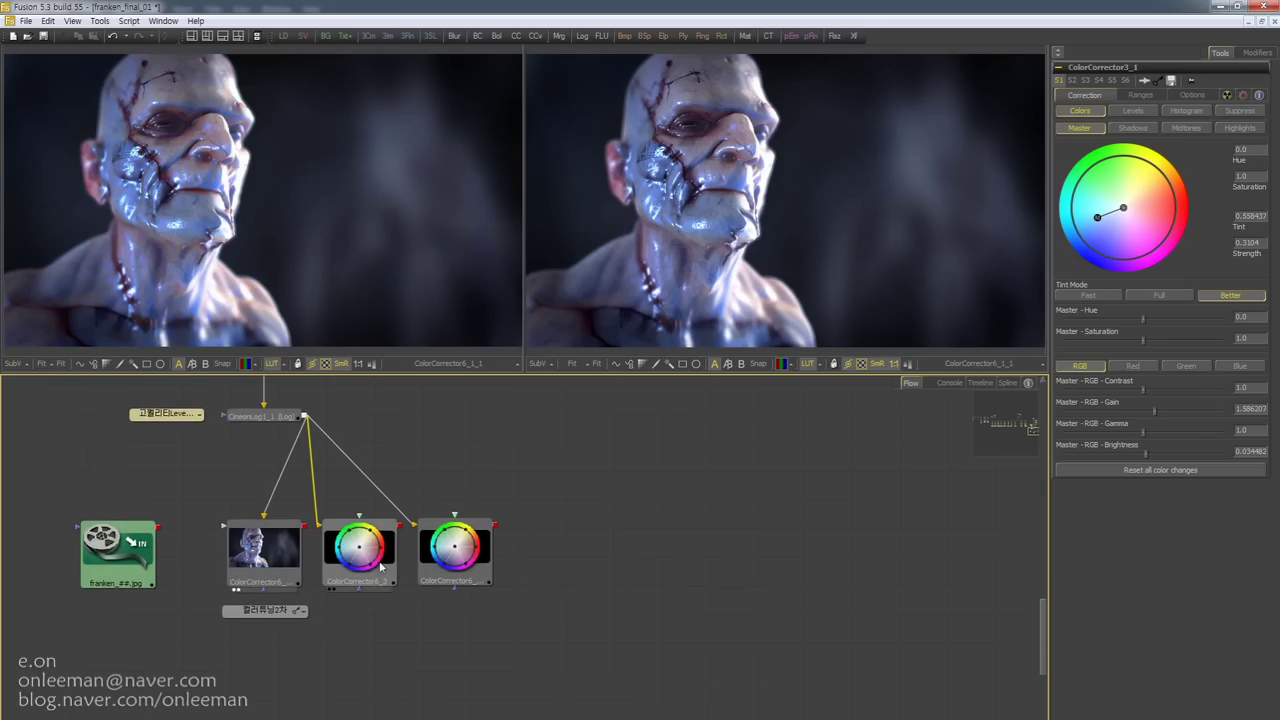
pyautogui.press('1')
pyautogui.press('1')
pyautogui.press('1')
pyautogui.click(266, 533)
pyautogui.press('1')
pyautogui.moveTo(157, 471); pyautogui.dragTo(535, 552)
pyautogui.scroll(-2, 469, 503)
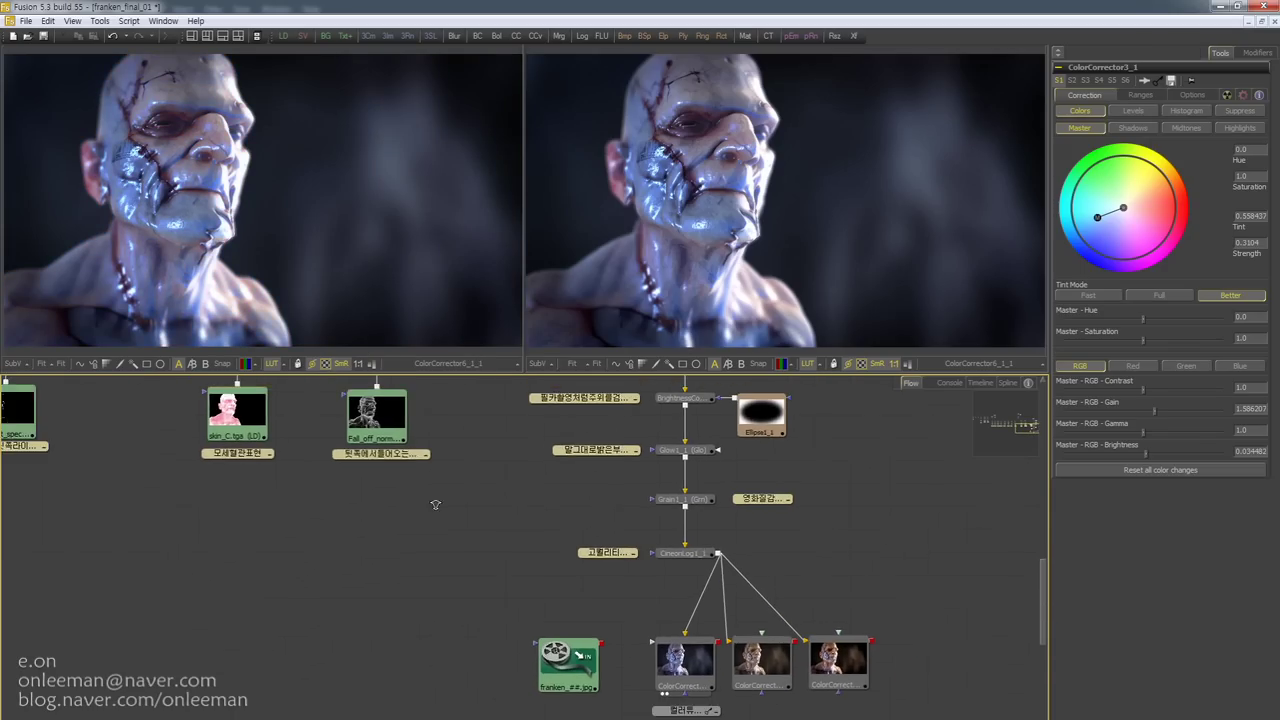
pyautogui.moveTo(427, 491); pyautogui.dragTo(487, 538)
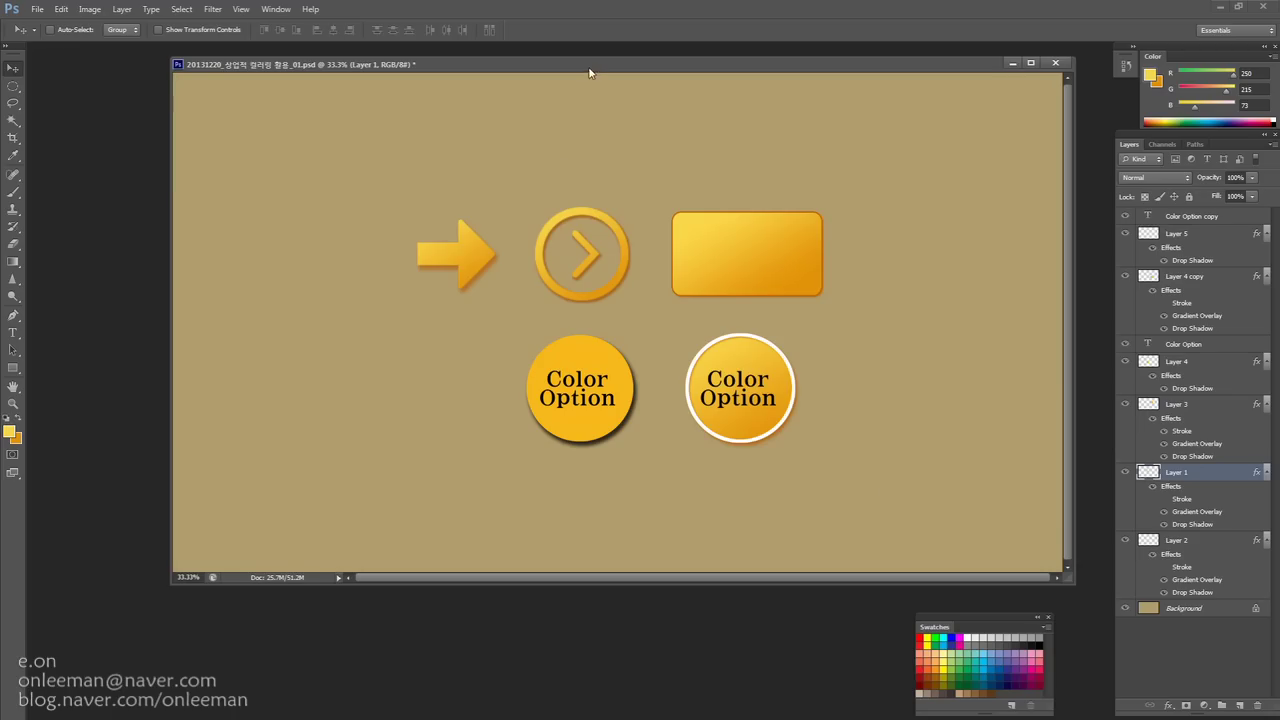
# Switch to Photoshop and examine the gold arrow, ring, rectangle and Color Option buttons enlarged in full-screen mode
pyautogui.moveTo(578, 66); pyautogui.dragTo(510, 92)
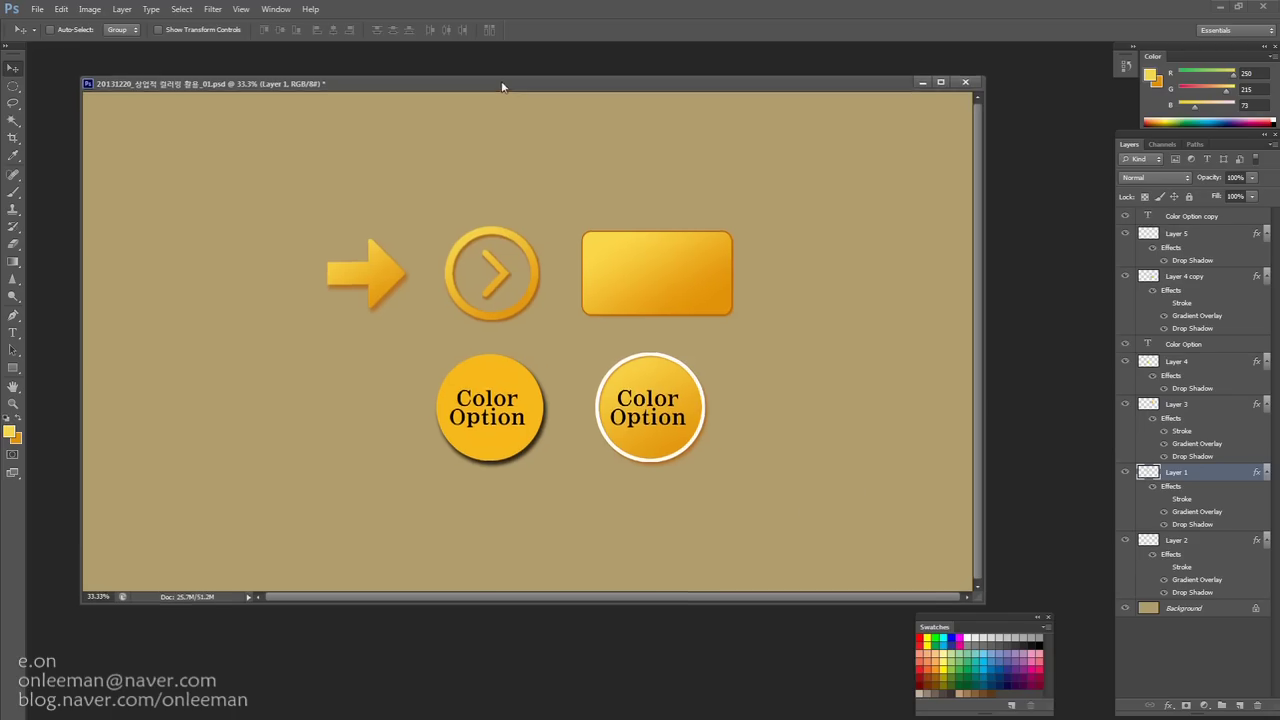
pyautogui.press('f')
pyautogui.moveTo(783, 340); pyautogui.dragTo(690, 252)
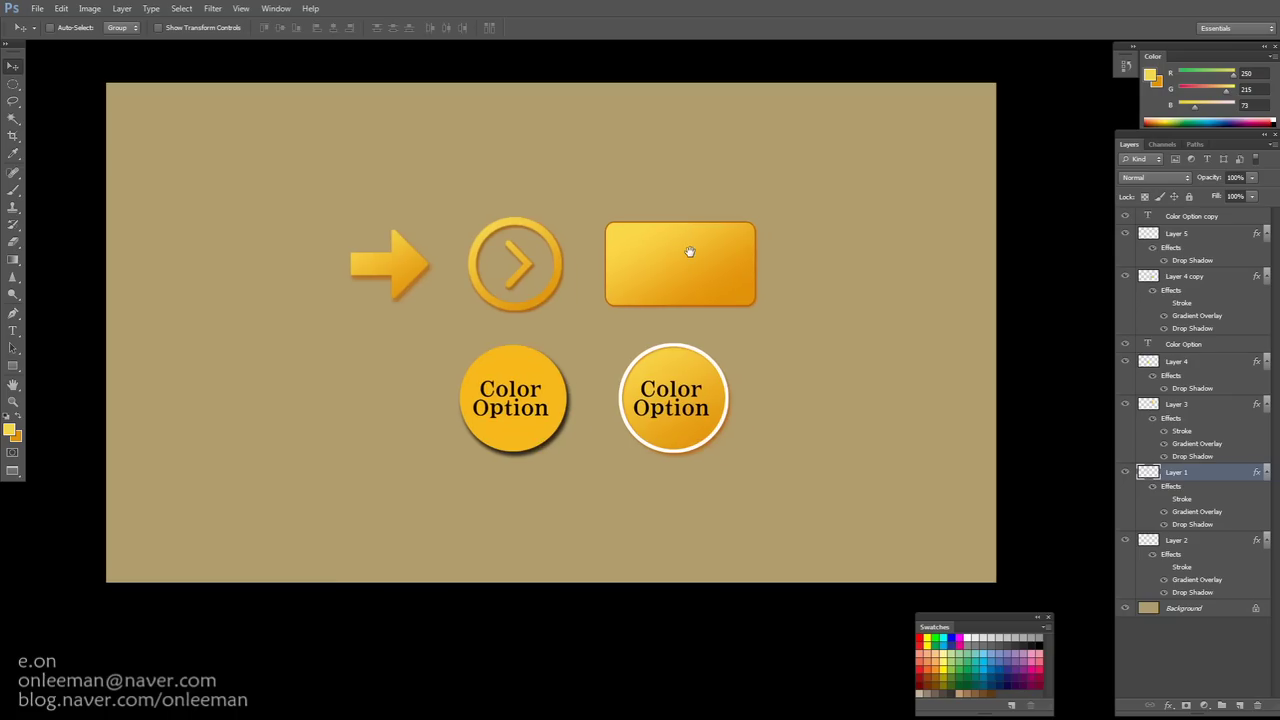
pyautogui.scroll(1, 829, 318)
pyautogui.scroll(1, 829, 318)
pyautogui.moveTo(541, 320); pyautogui.dragTo(600, 335)
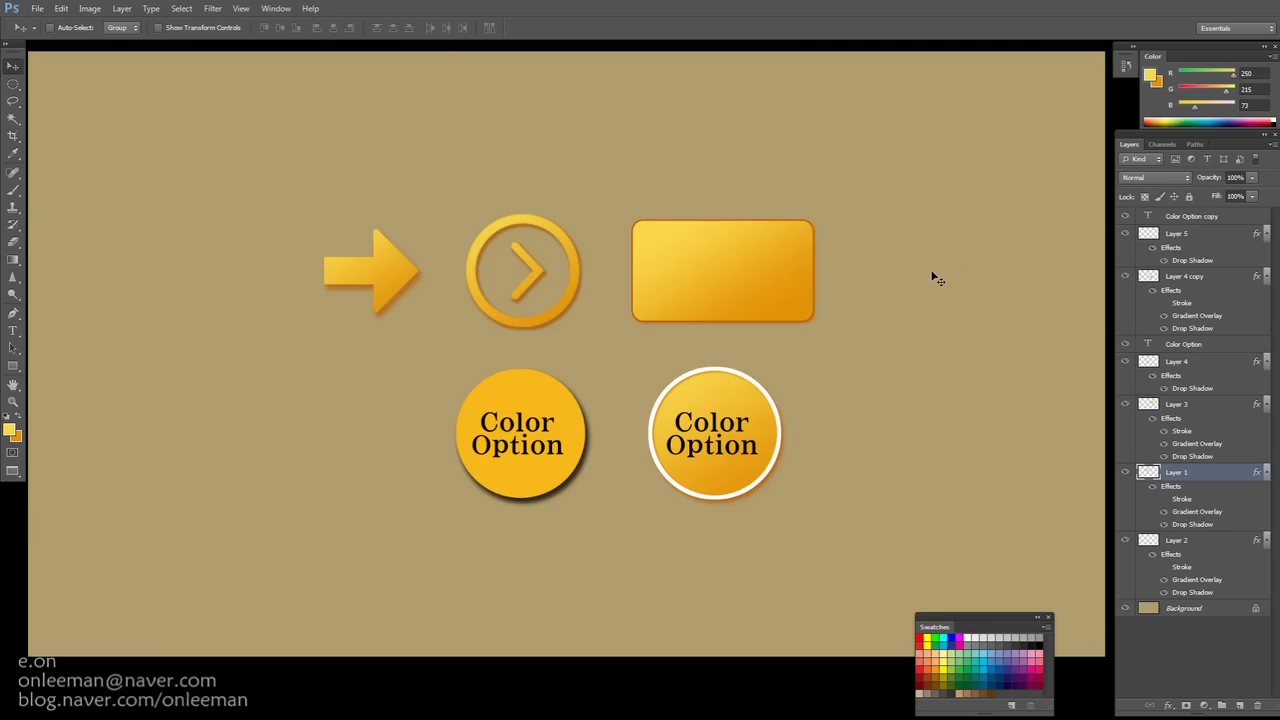
pyautogui.scroll(-1, 863, 223)
pyautogui.scroll(1, 871, 223)
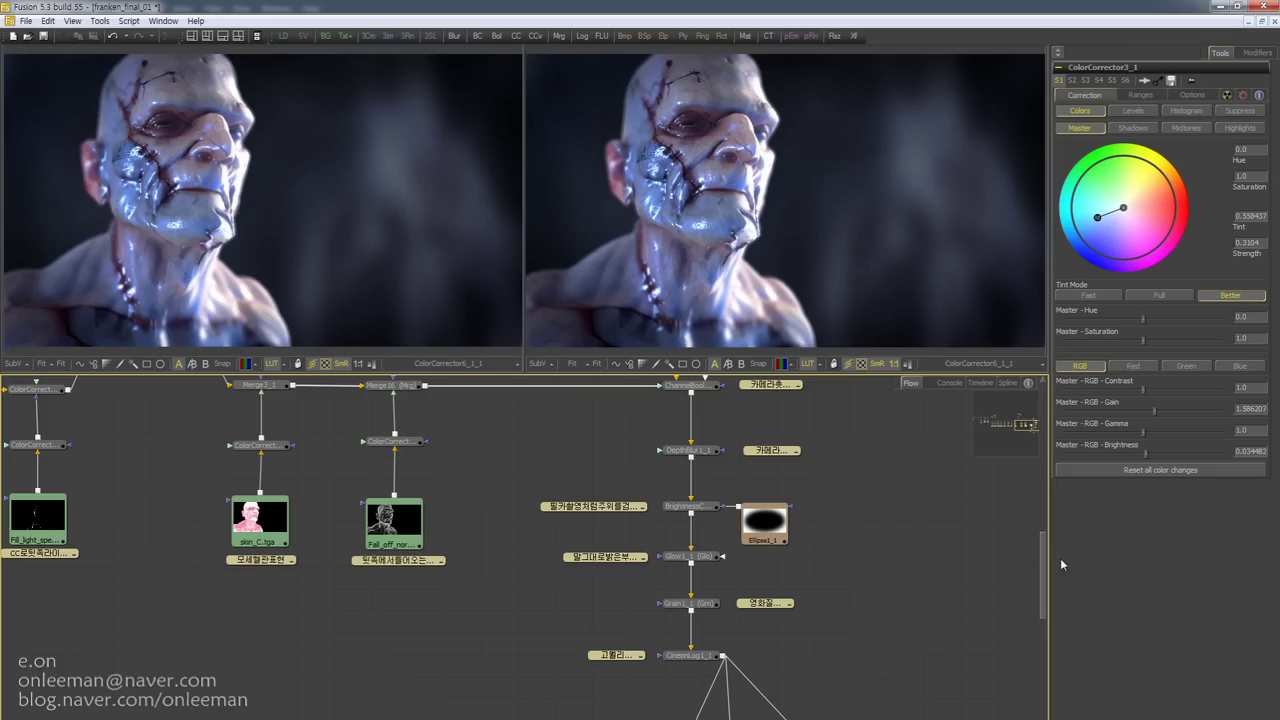
# Switch back to Fusion and show the final effects chain down to its three closing colour correctors
pyautogui.moveTo(928, 539); pyautogui.dragTo(716, 499)
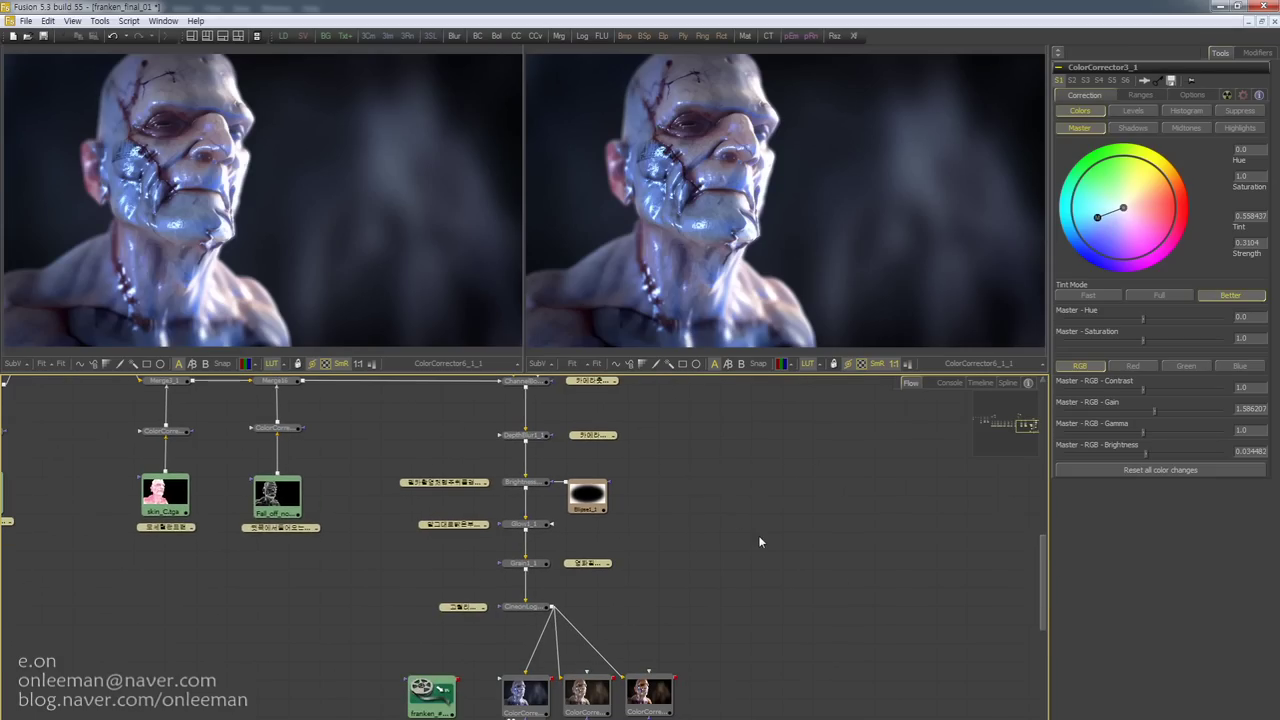